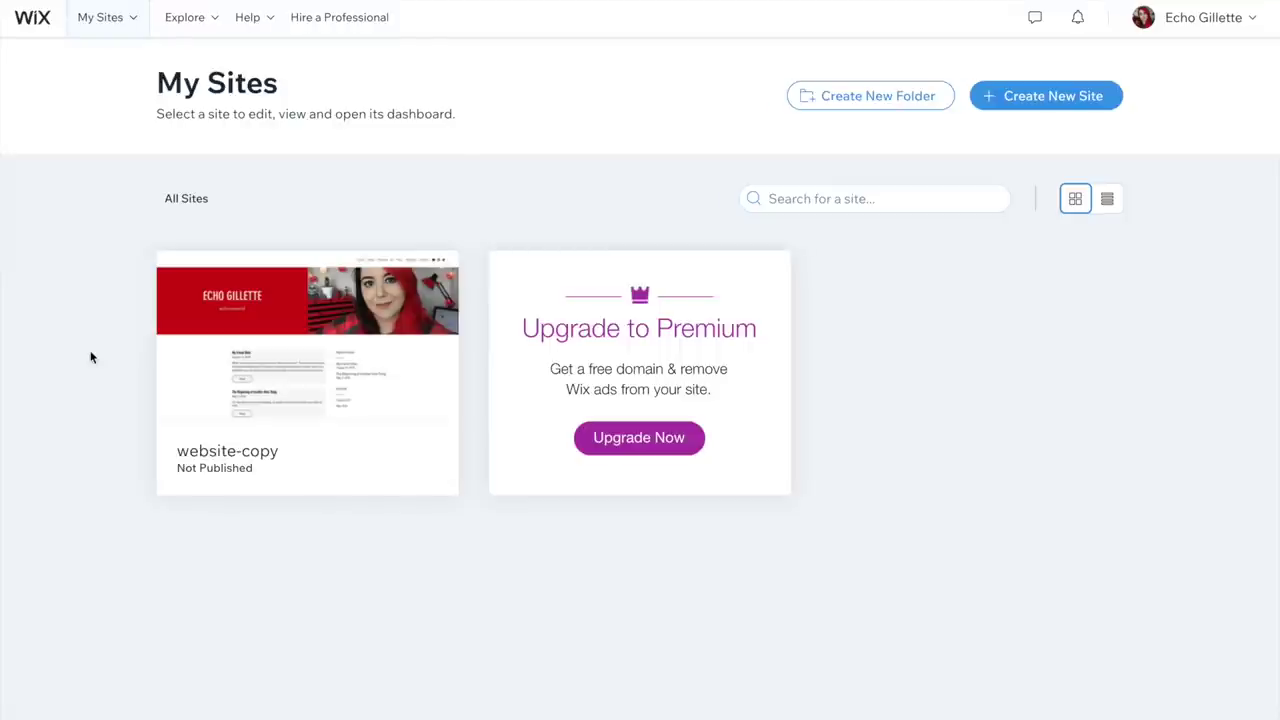
Step: Create a new site of the type Online Store Coming Soon and choose to build it from a template in the Editor
click(1057, 97)
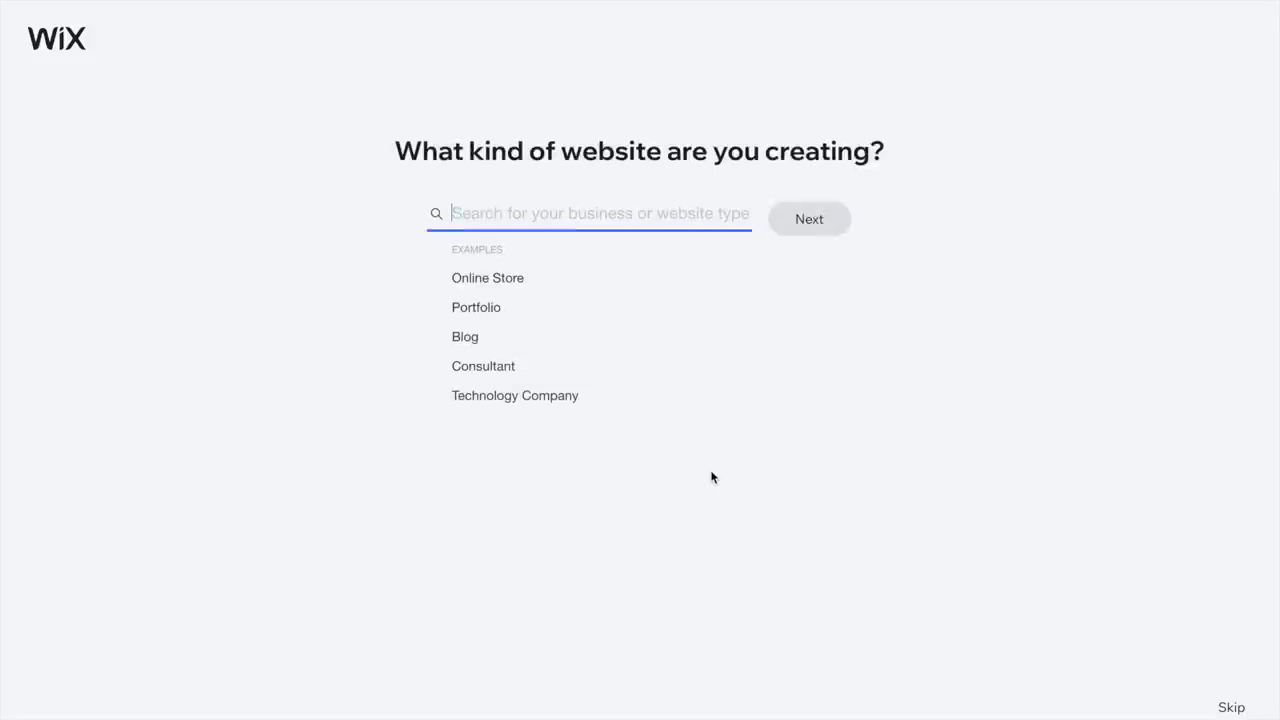
click(488, 279)
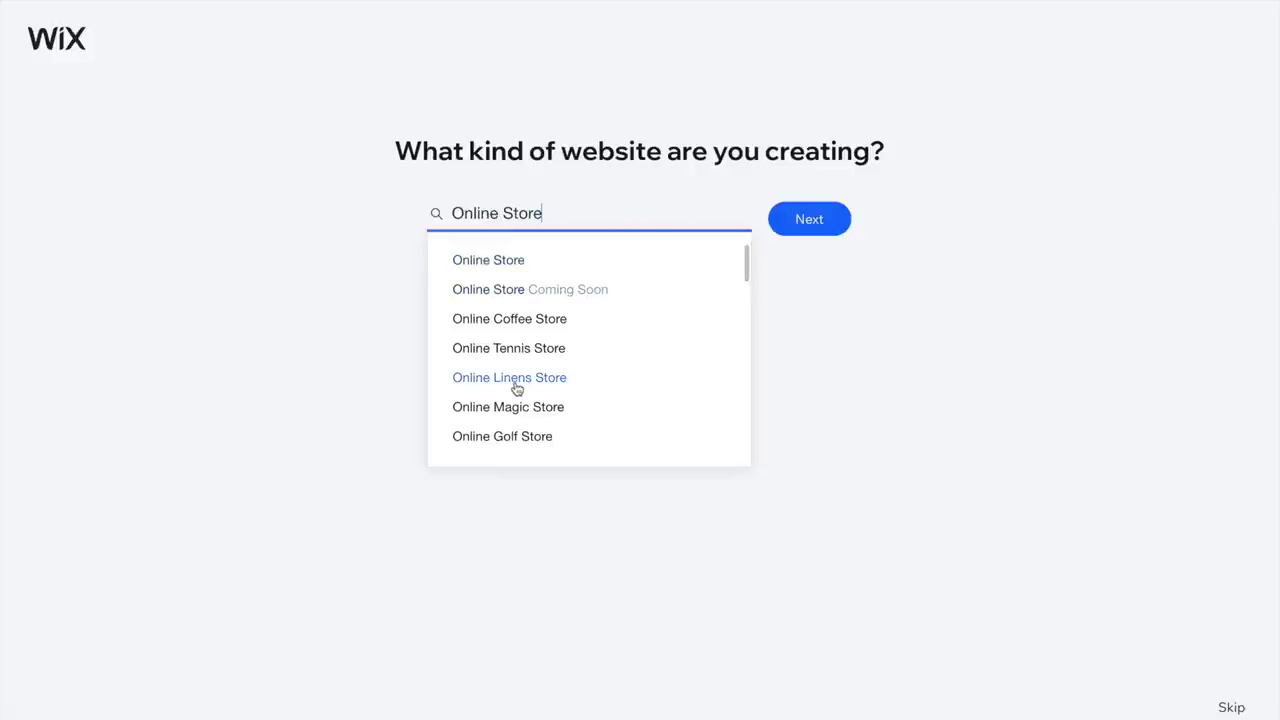
scroll(508, 449, down, 10)
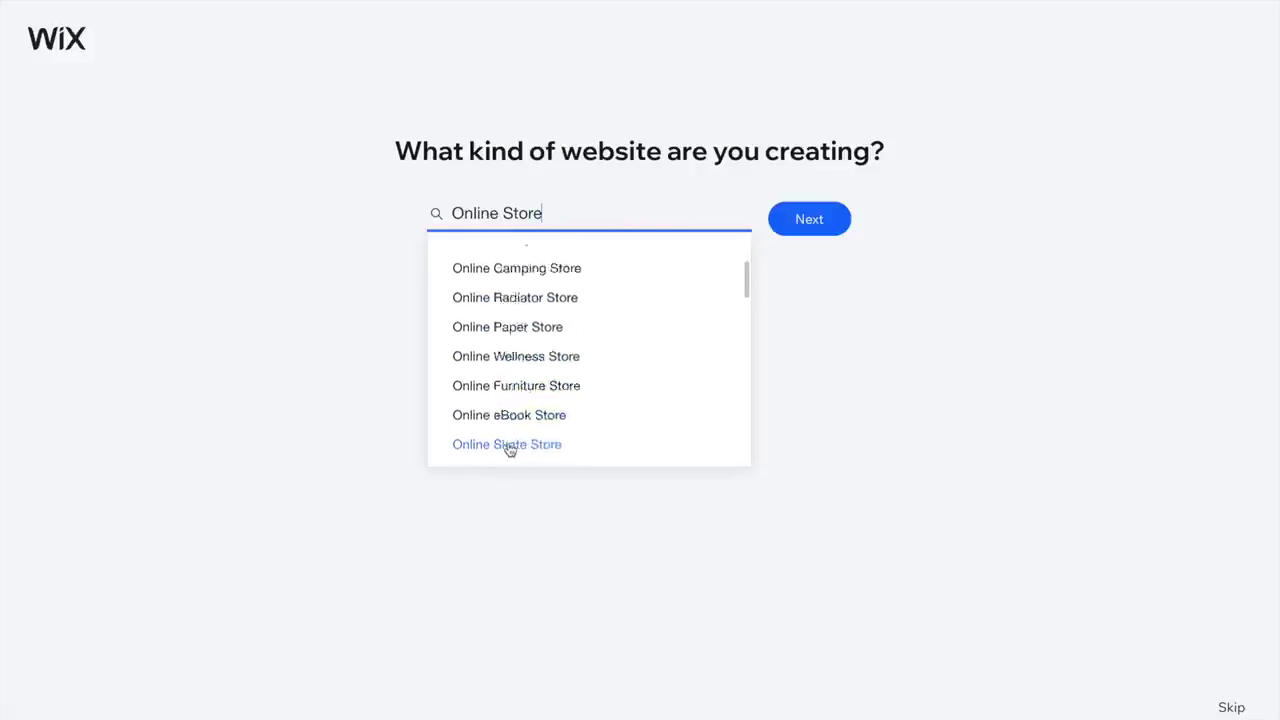
scroll(508, 449, up, 10)
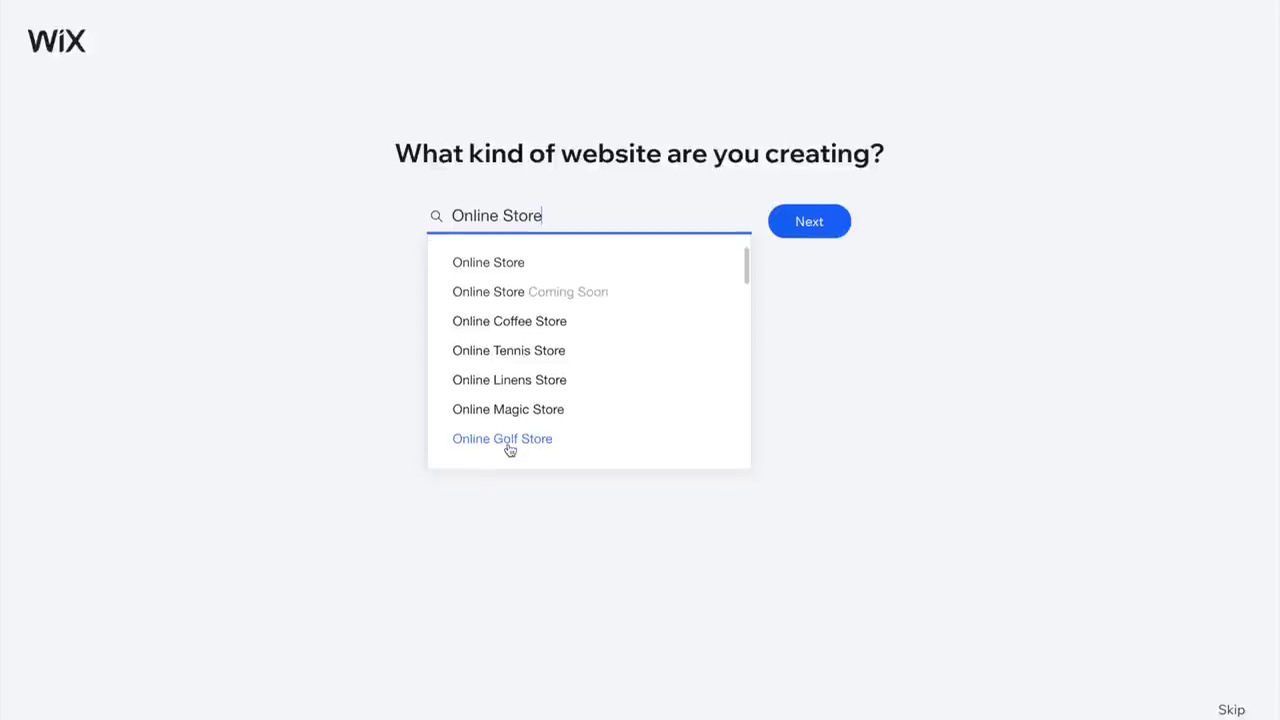
click(555, 301)
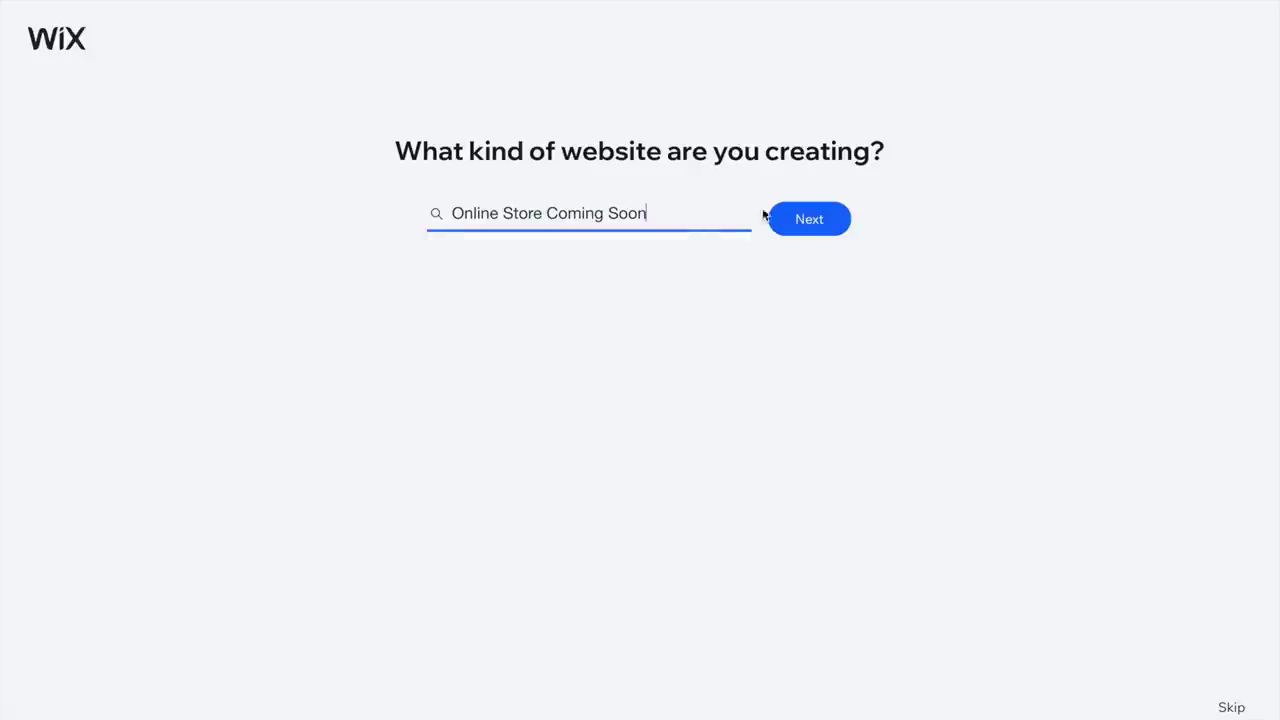
click(810, 220)
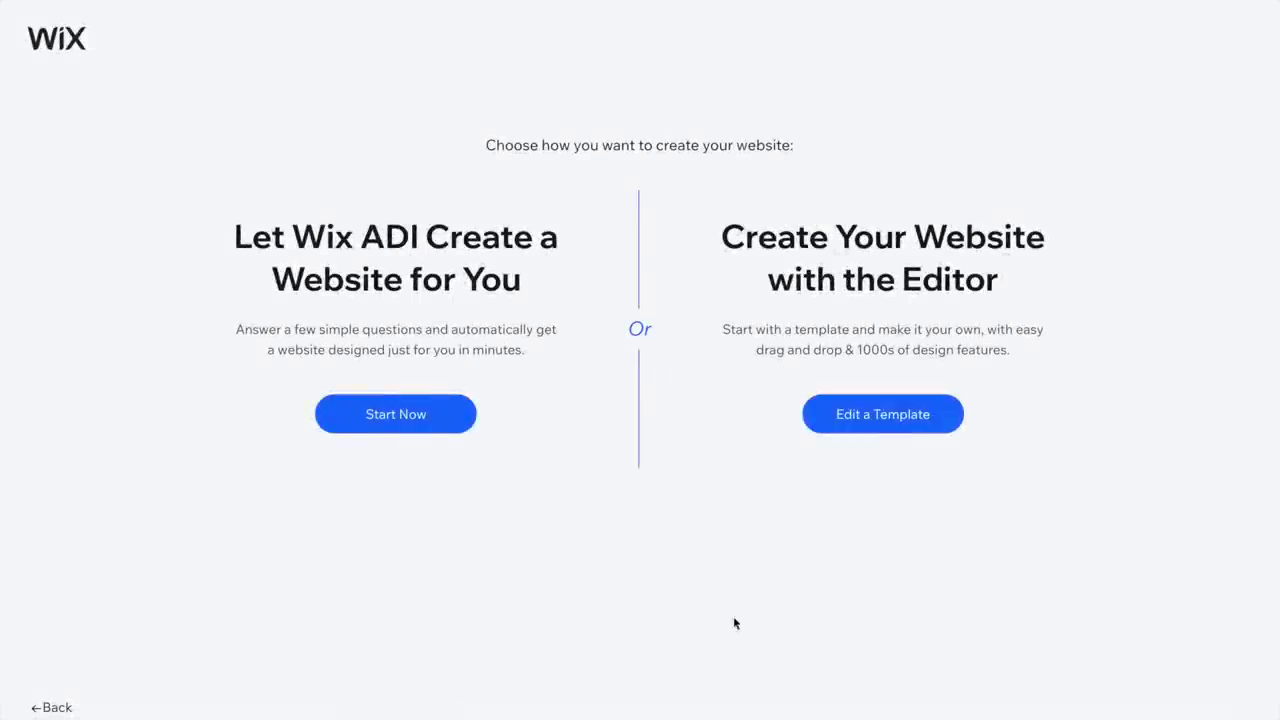
click(887, 421)
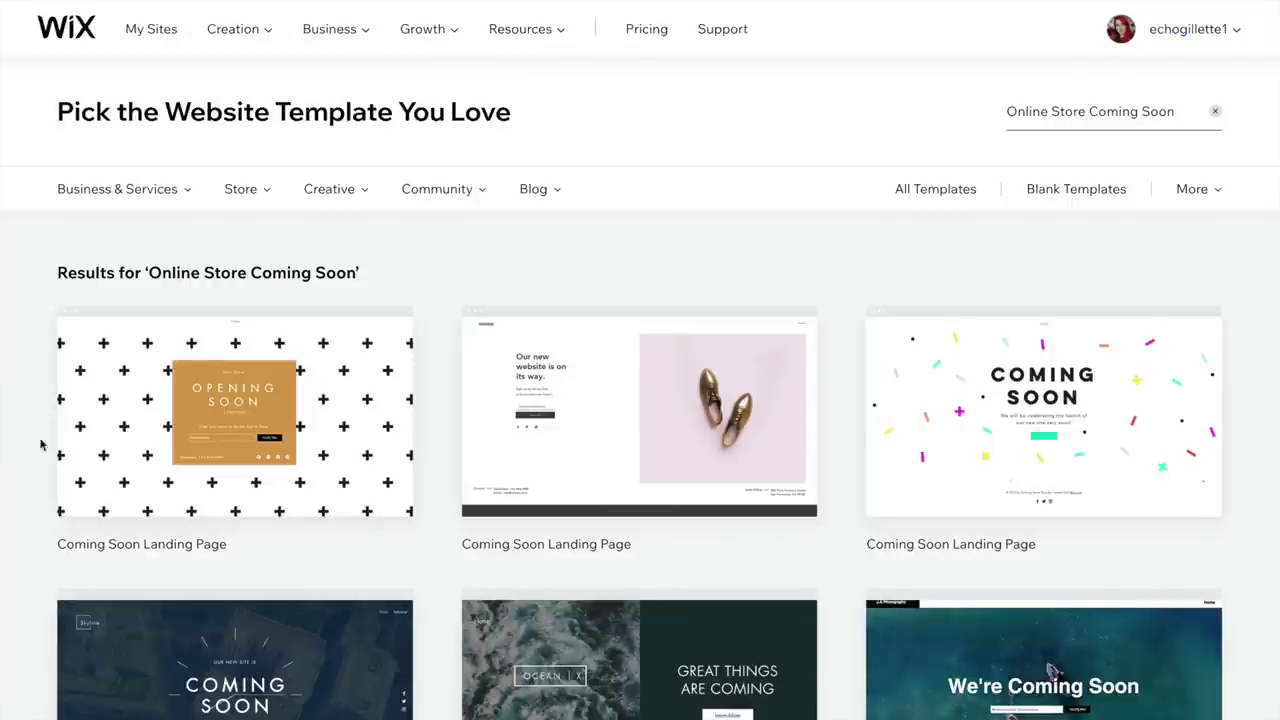
Step: Browse the template results for Online Store Coming Soon, including results page 5, for a suitable design
scroll(22, 457, down, 5)
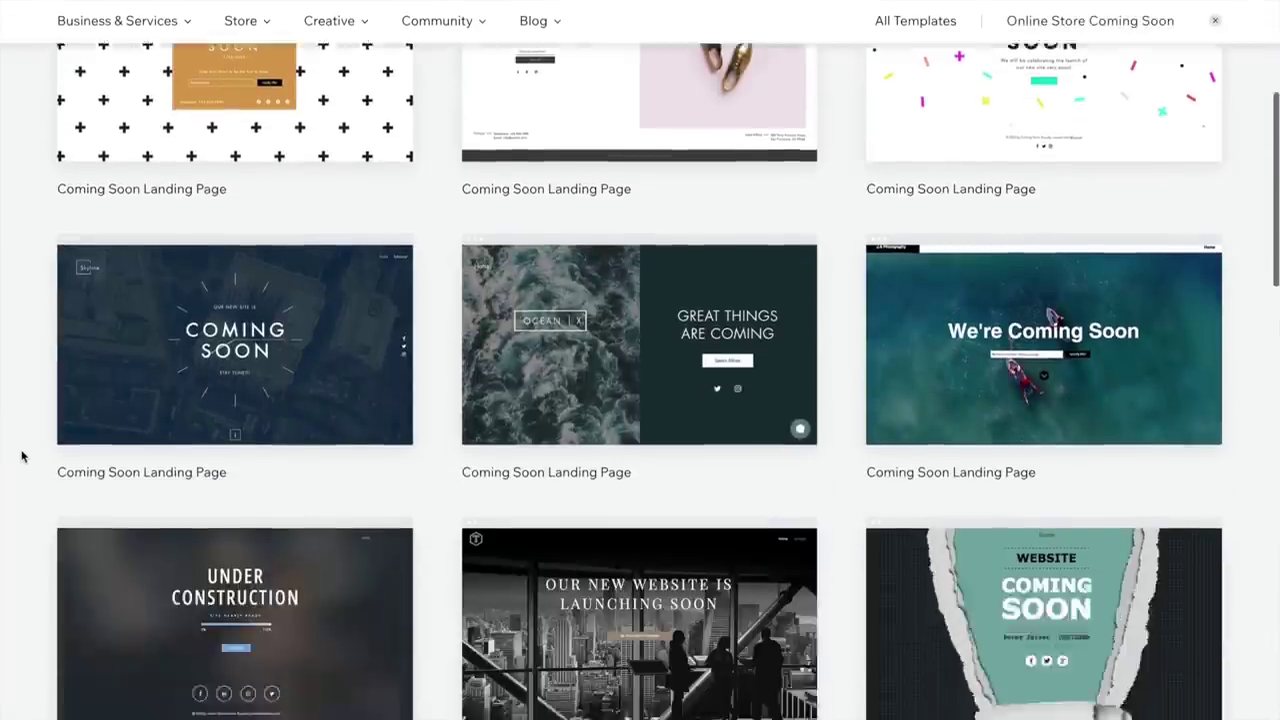
scroll(22, 457, down, 4)
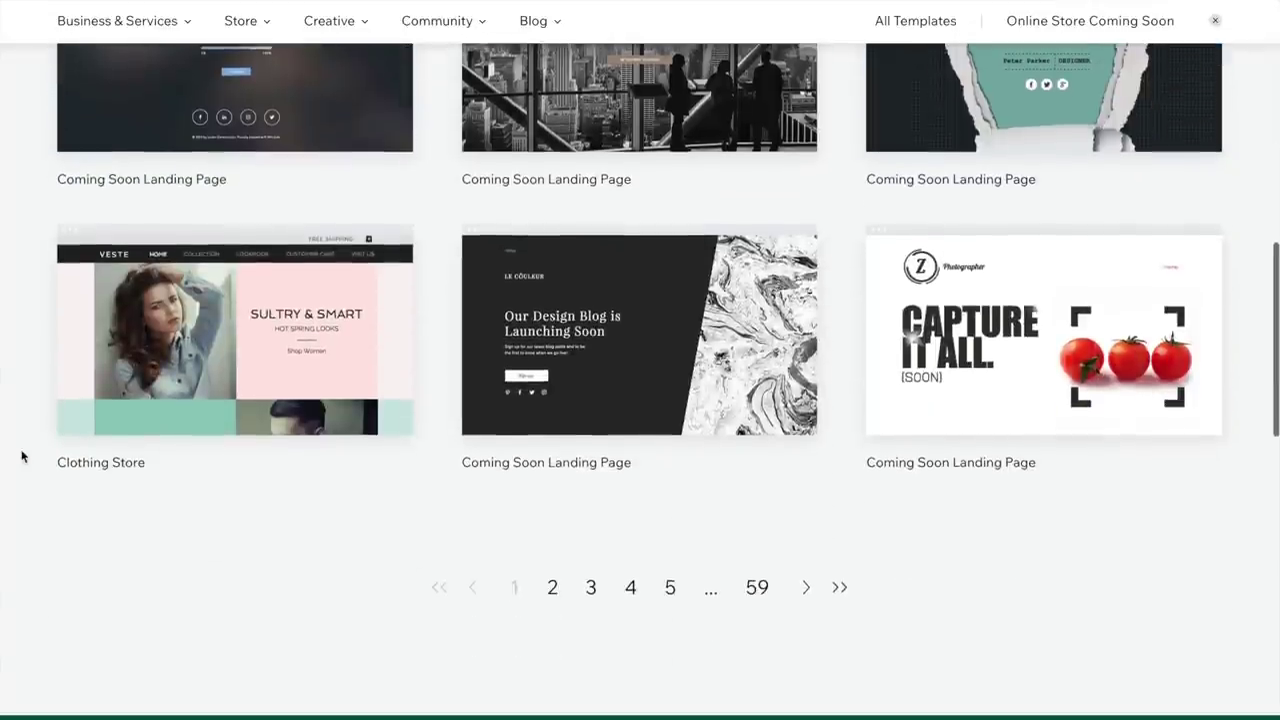
scroll(1043, 622, down, 1)
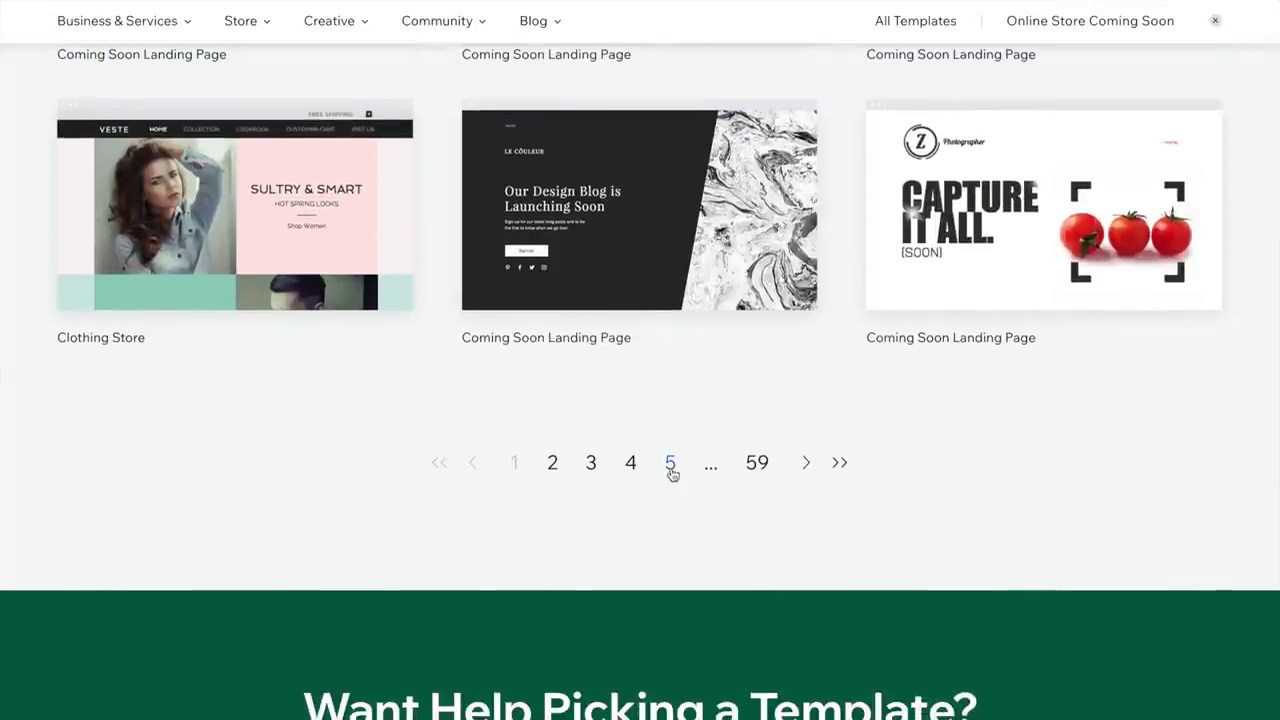
click(670, 466)
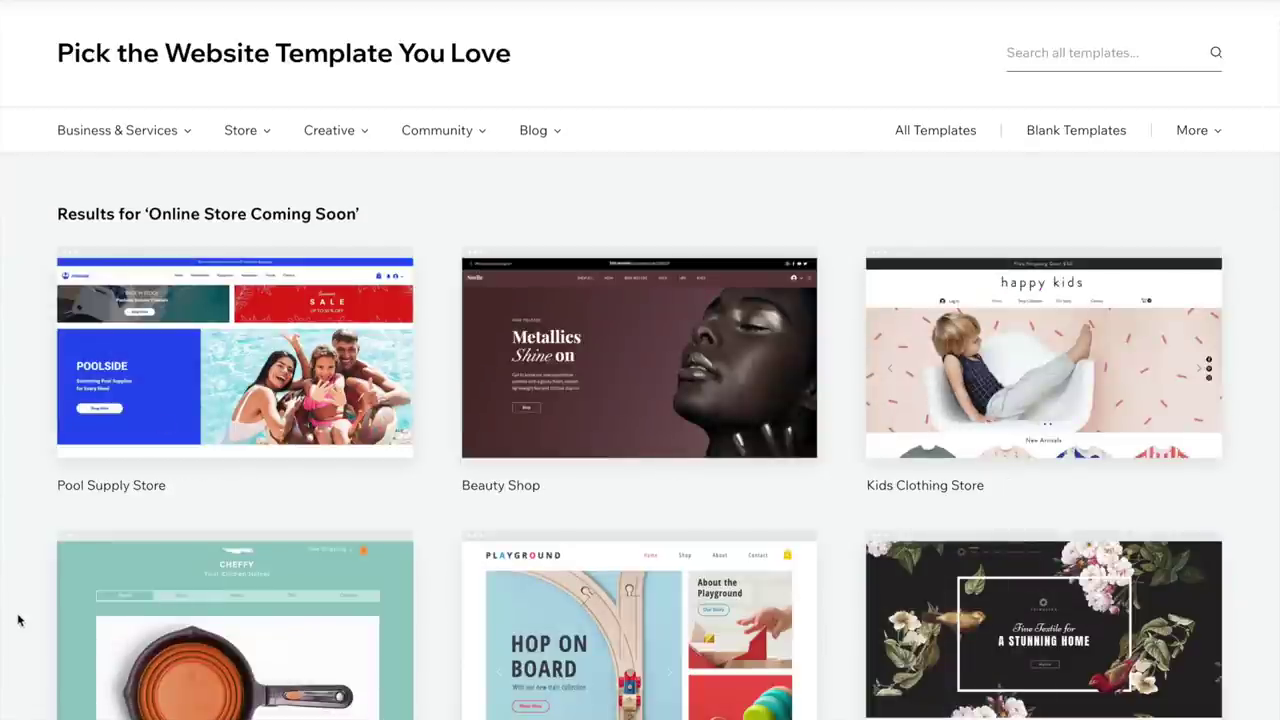
scroll(38, 640, down, 1)
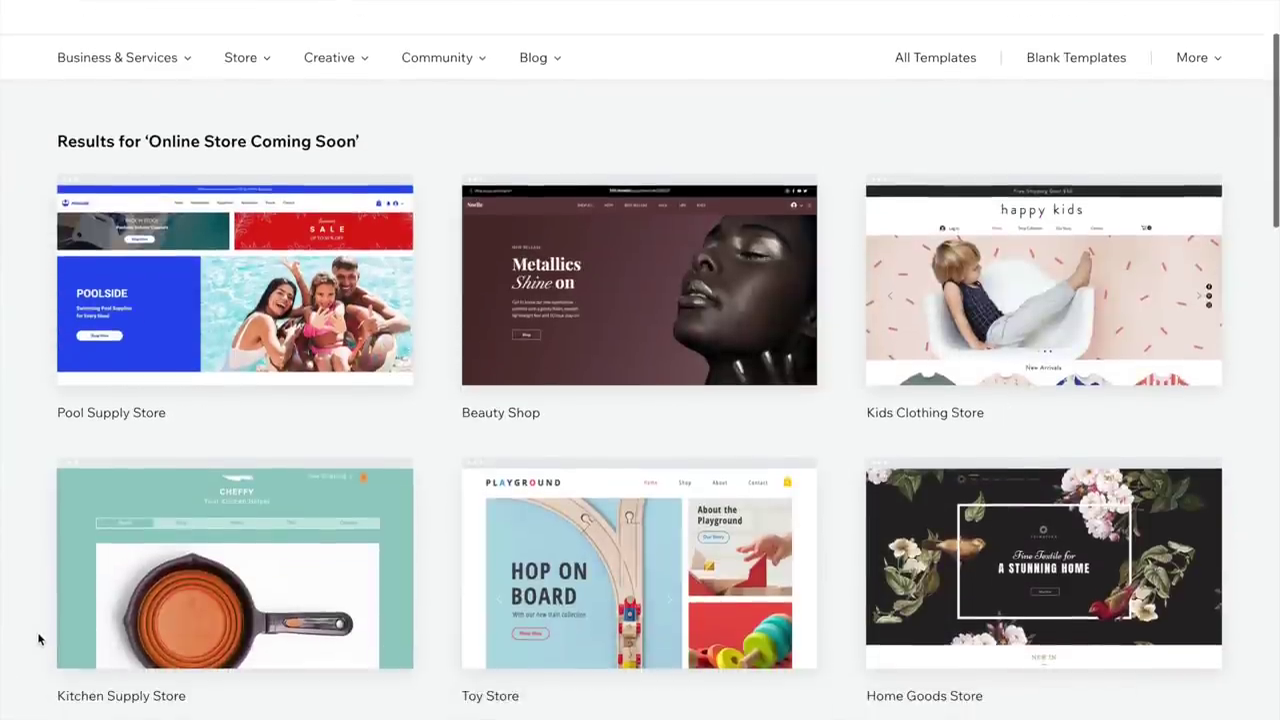
scroll(38, 640, down, 8)
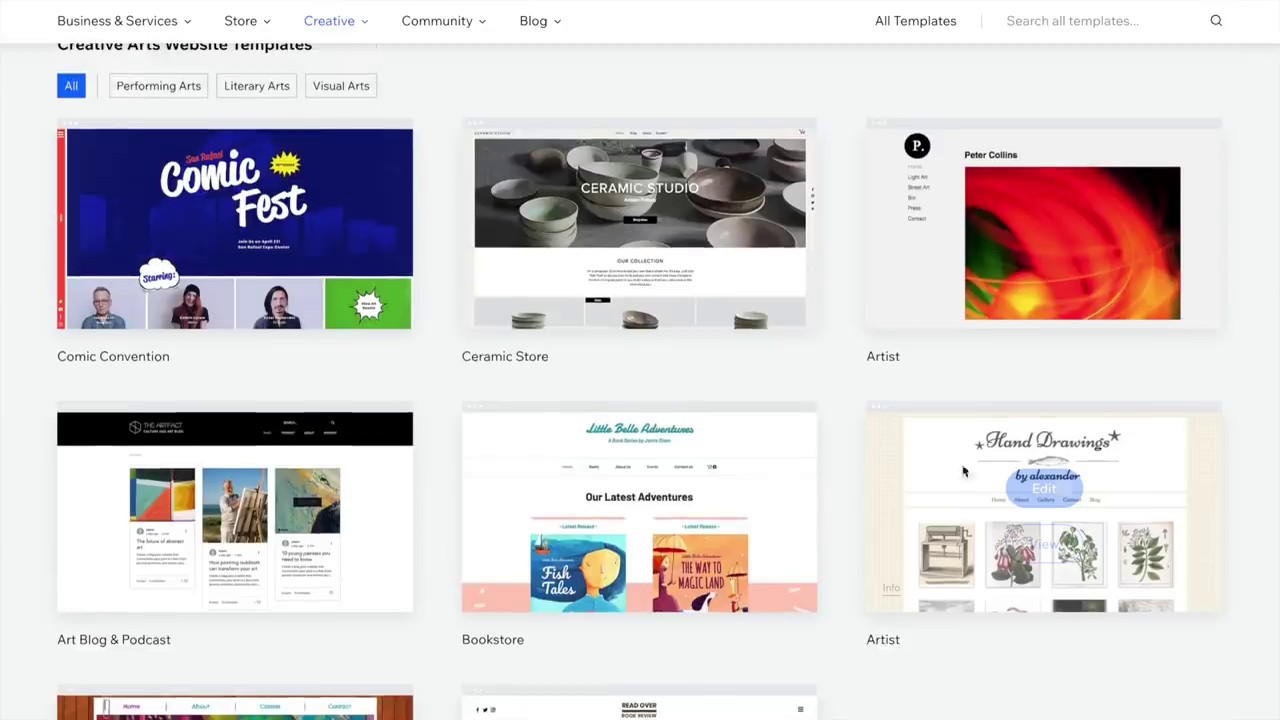
Step: Preview the Hand Drawings artist template on desktop and look through its pages, including the Blog page
mouse_move(1014, 512)
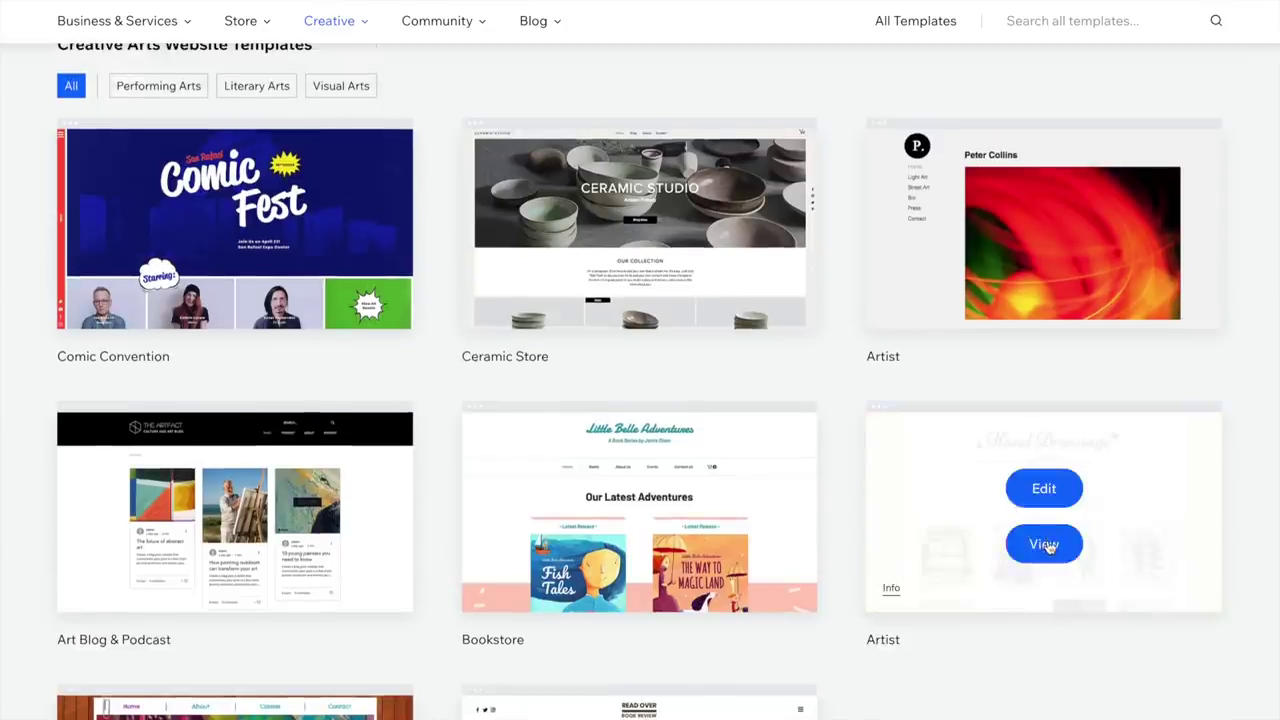
click(1046, 546)
scroll(585, 390, down, 5)
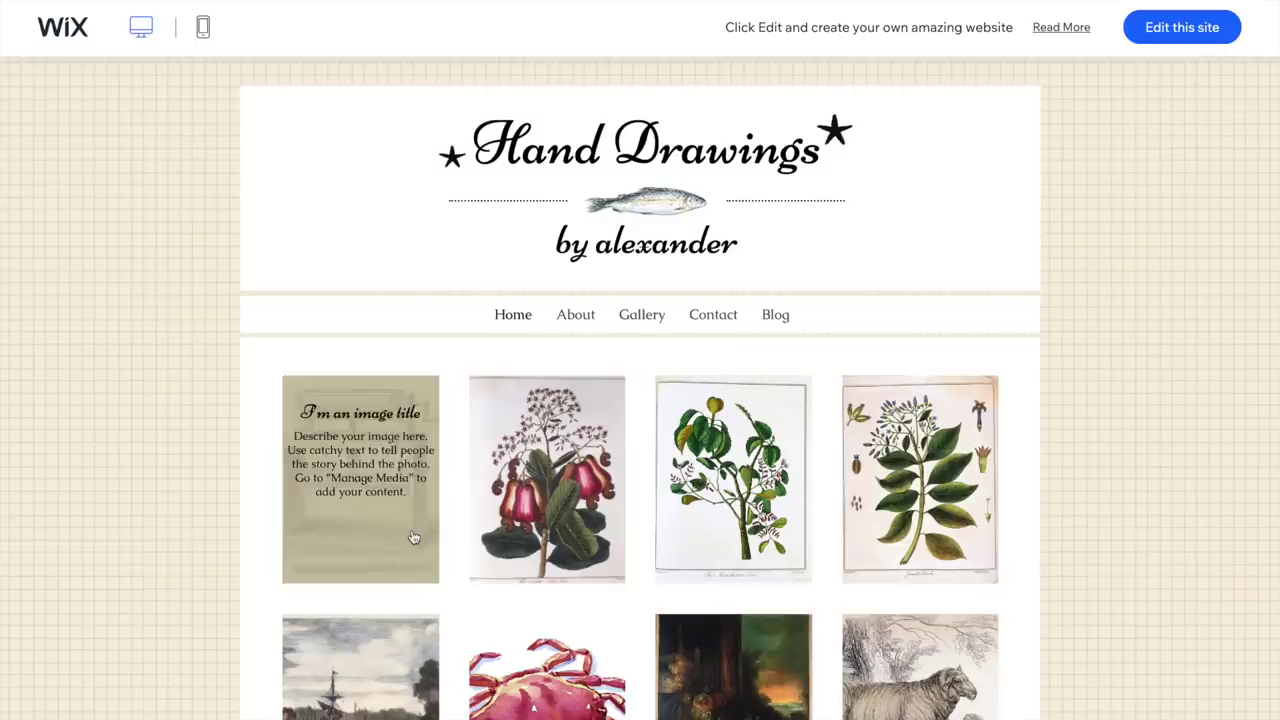
scroll(203, 580, down, 2)
scroll(195, 590, down, 4)
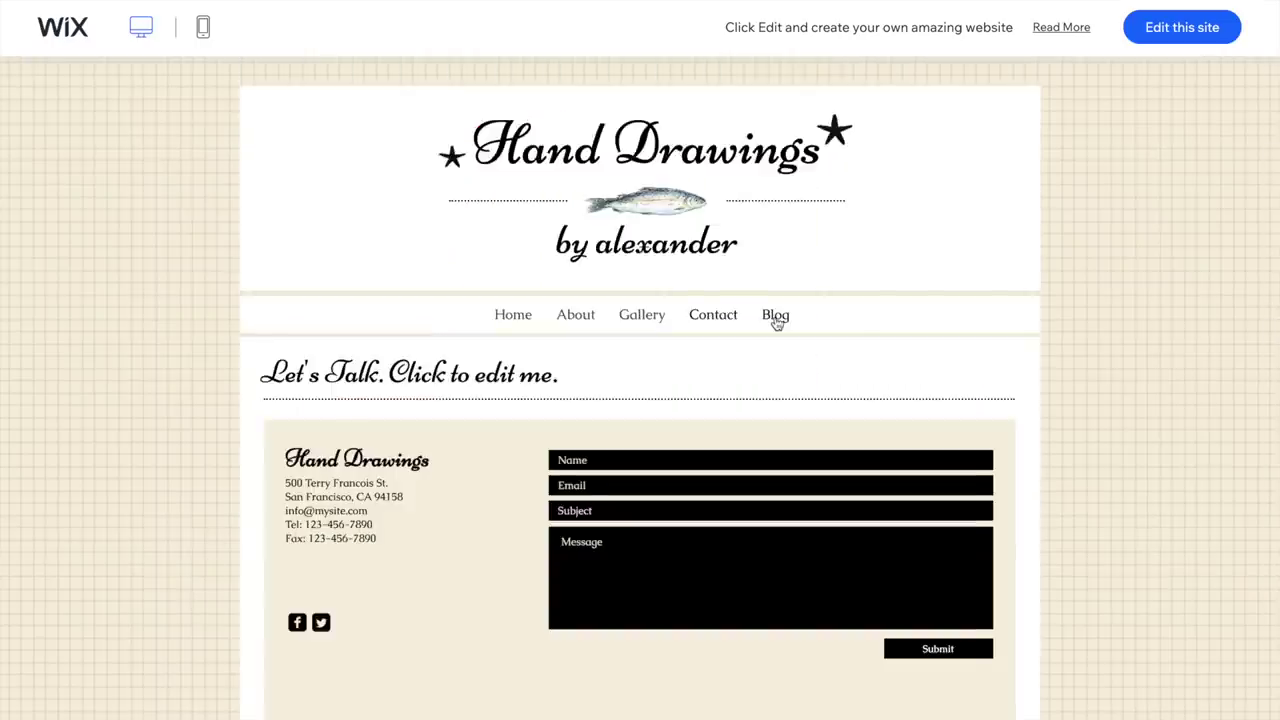
click(775, 316)
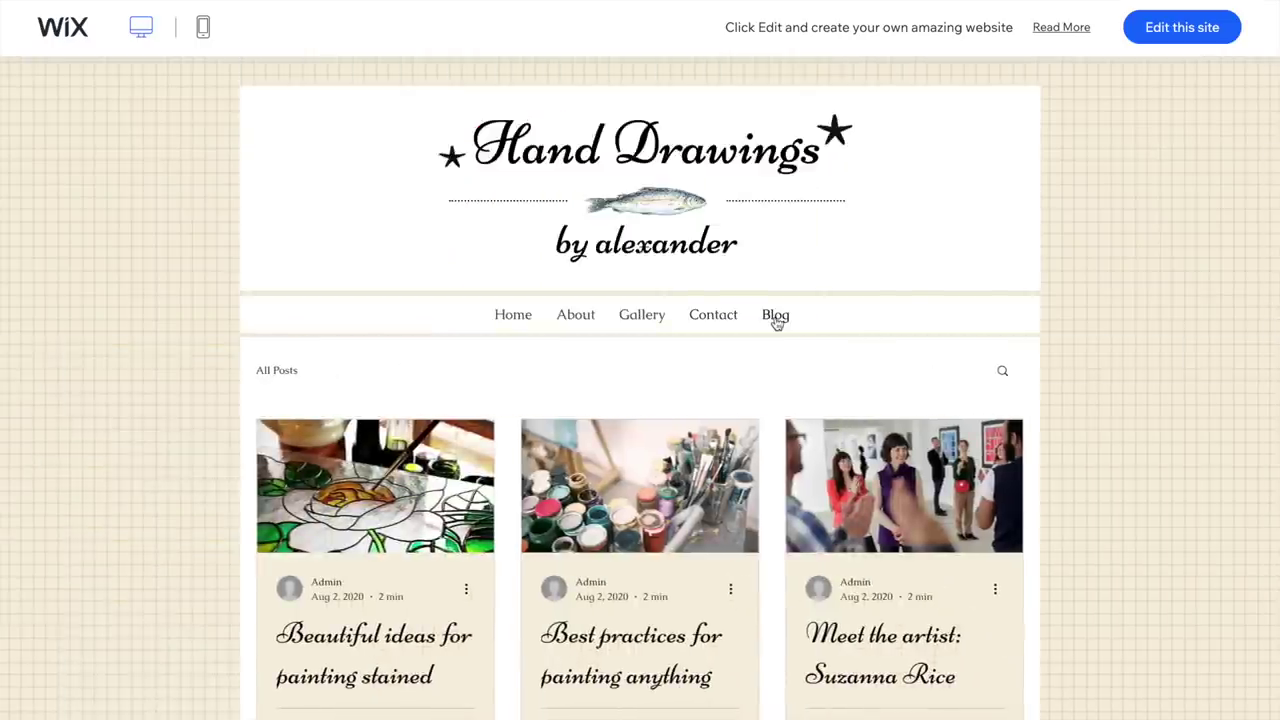
scroll(565, 636, down, 5)
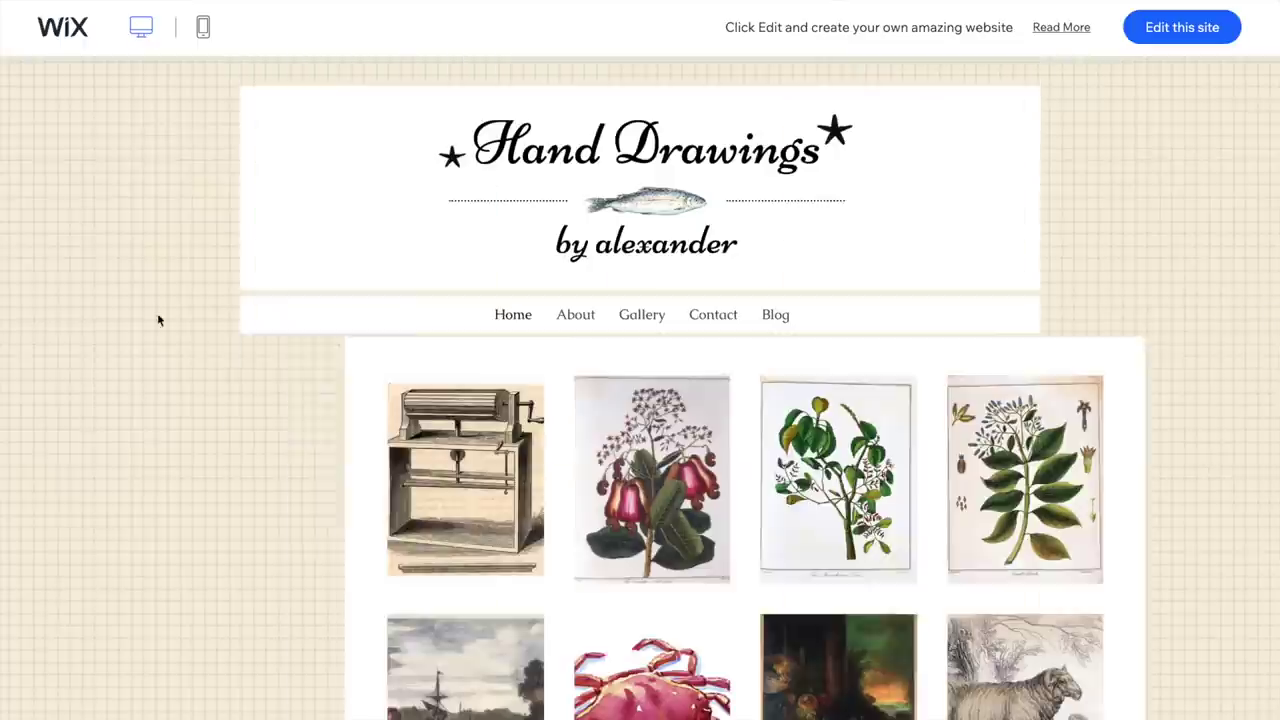
scroll(154, 516, down, 5)
scroll(154, 516, up, 5)
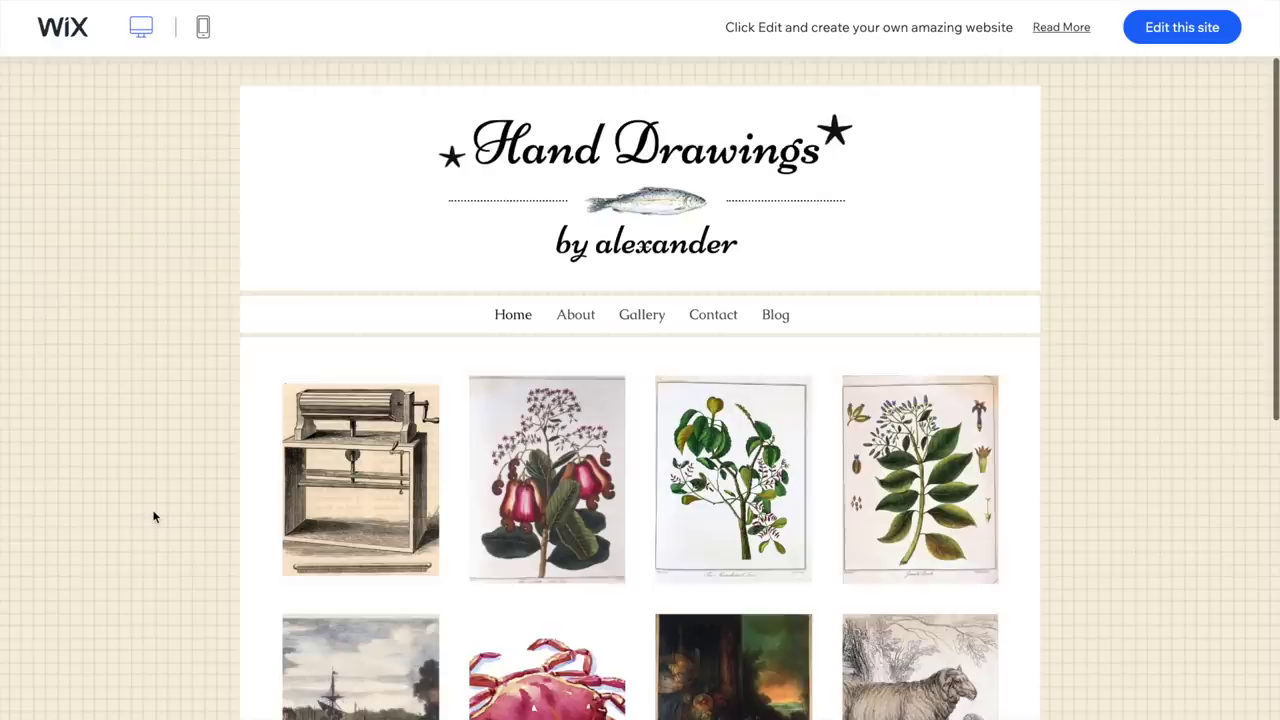
Step: Switch the Hand Drawings template preview to mobile and check its navigation and contact form page
click(203, 28)
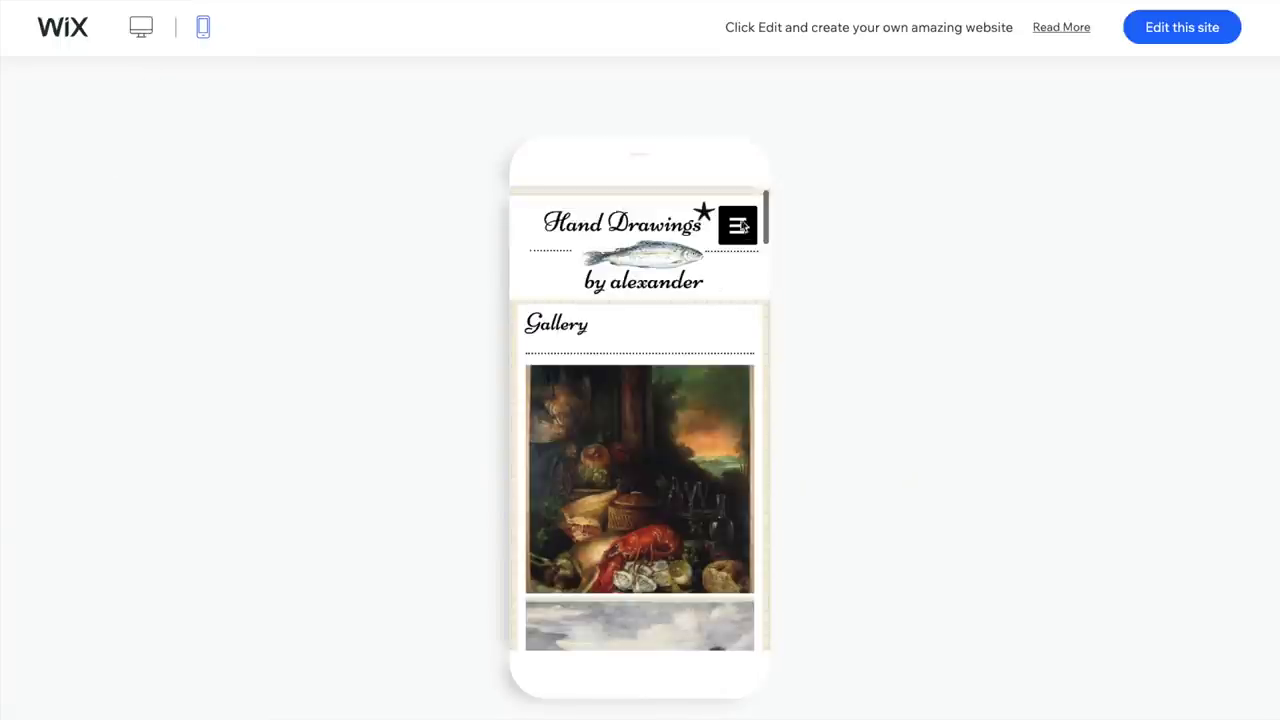
click(738, 229)
click(643, 386)
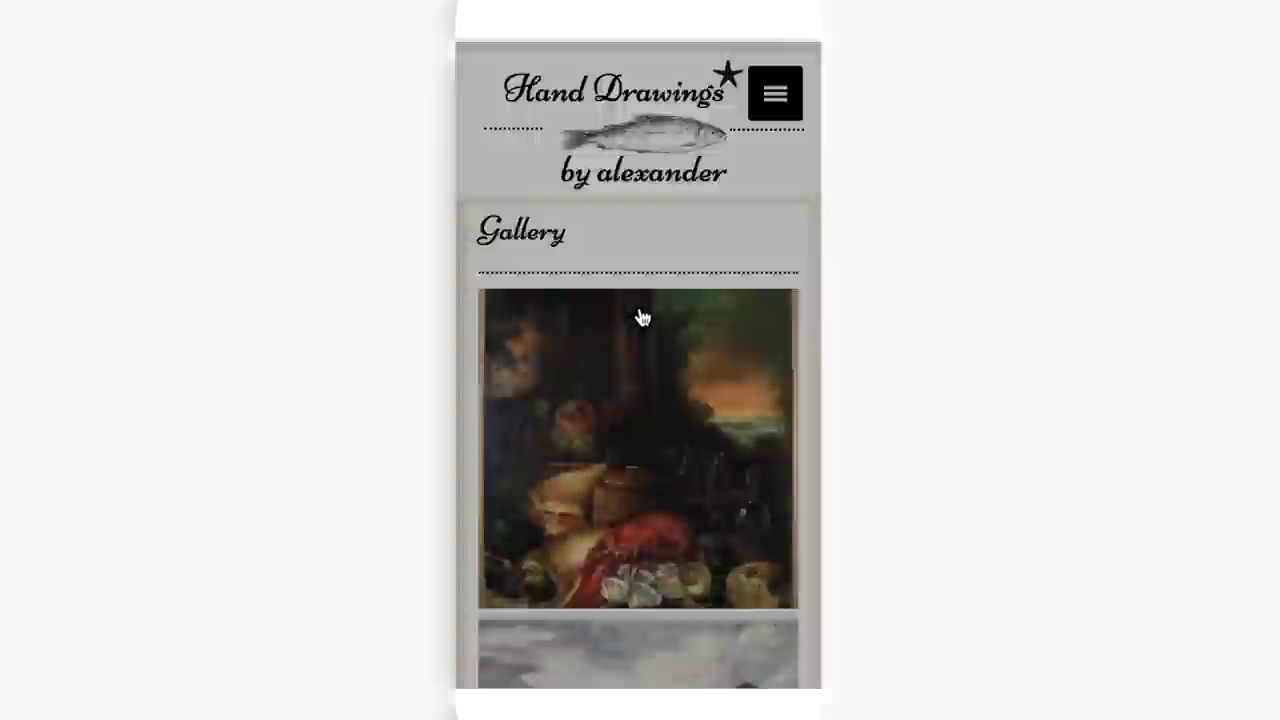
scroll(613, 660, down, 2)
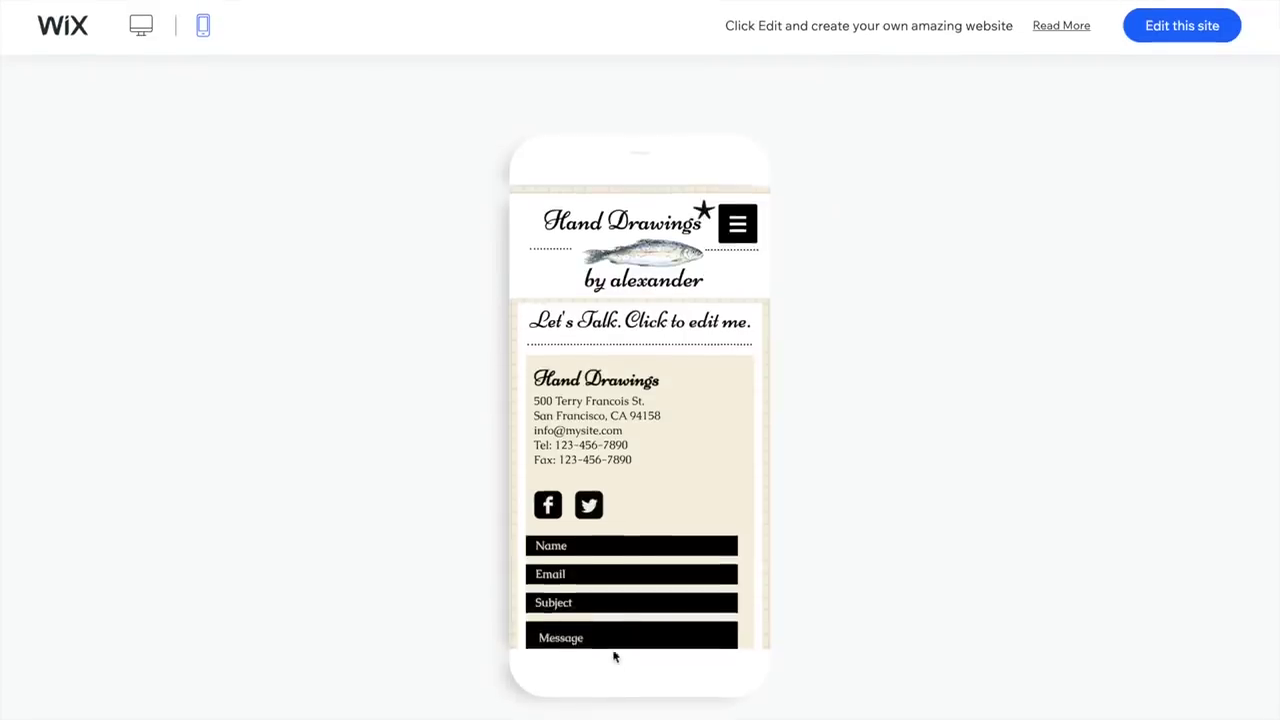
scroll(614, 533, down, 2)
scroll(614, 531, up, 3)
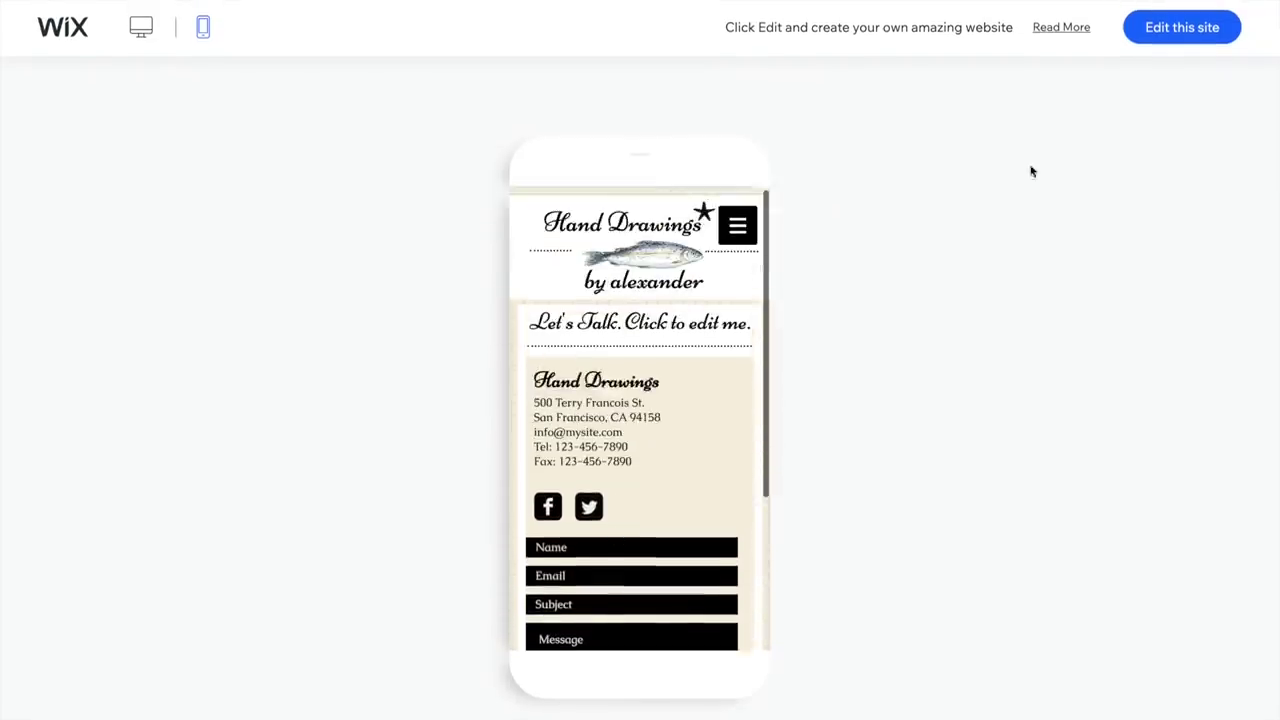
Step: Open the Hand Drawings template for editing and begin replacing the fish image in the header
click(1151, 35)
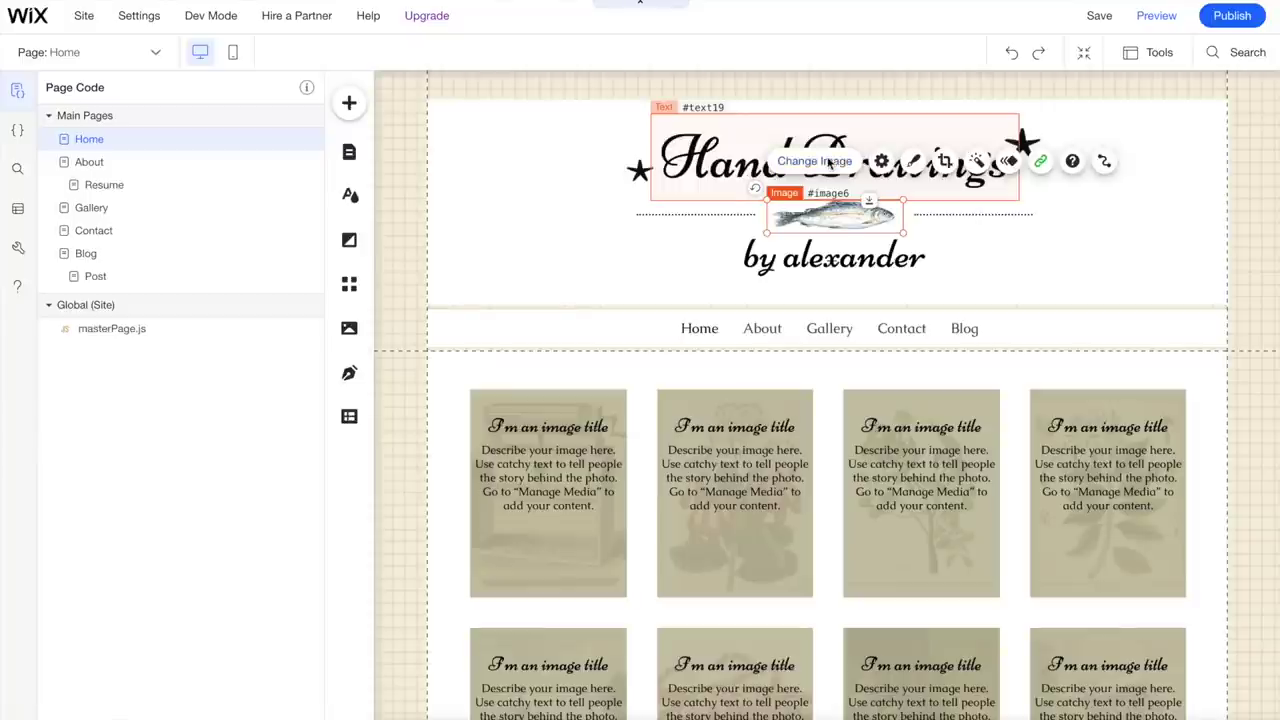
click(826, 161)
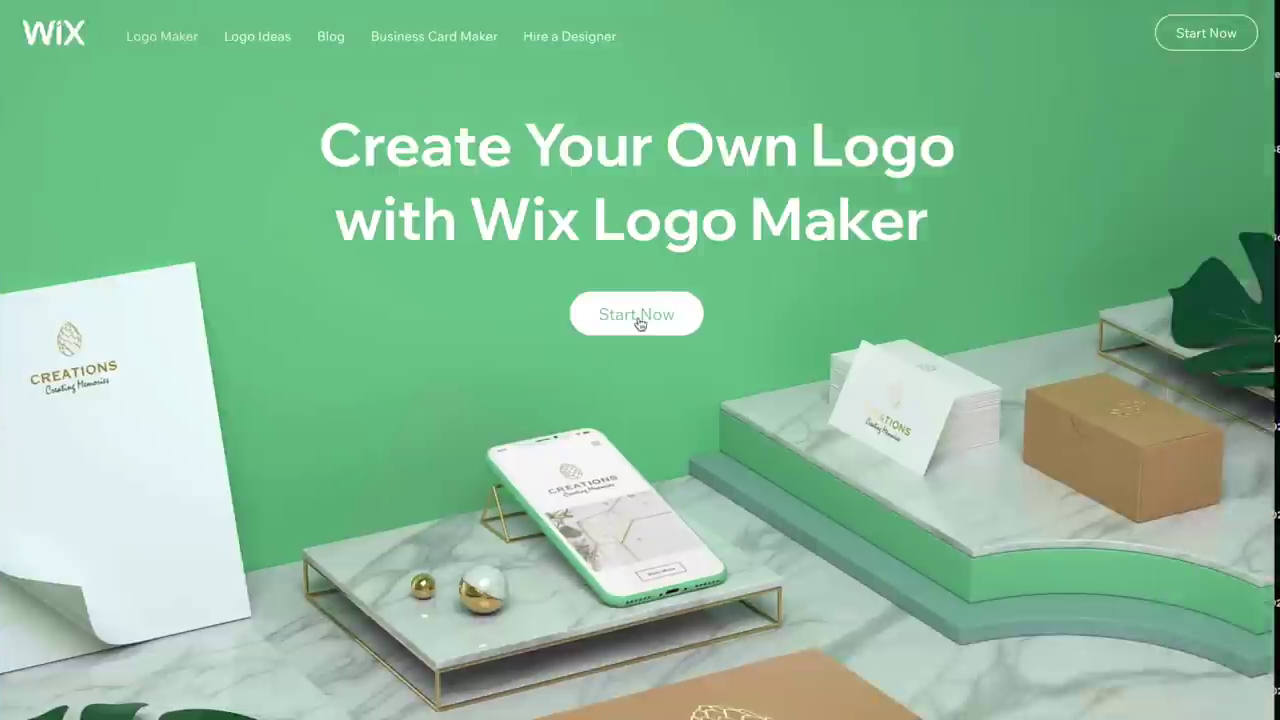
Step: Start a logo named Fish Boy with the tagline "make a fish" in Wix Logo Maker, with Fishing Blog as the business type
click(638, 316)
click(318, 513)
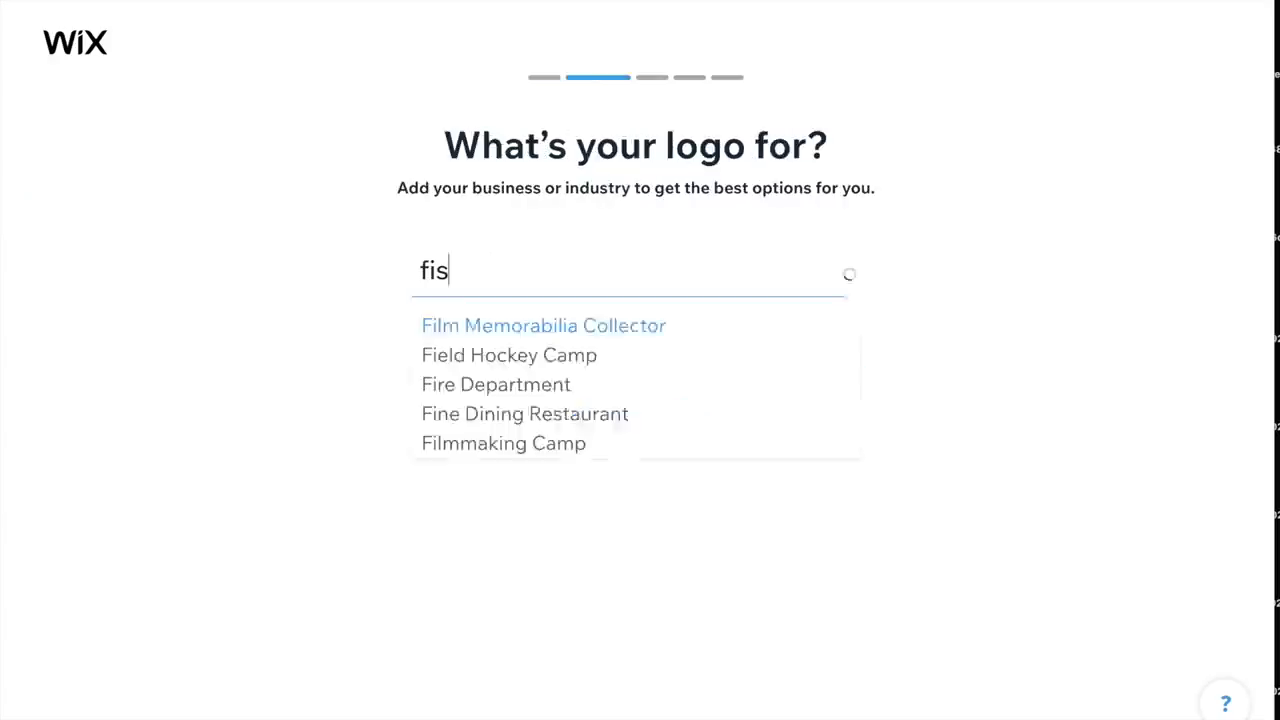
text(h)
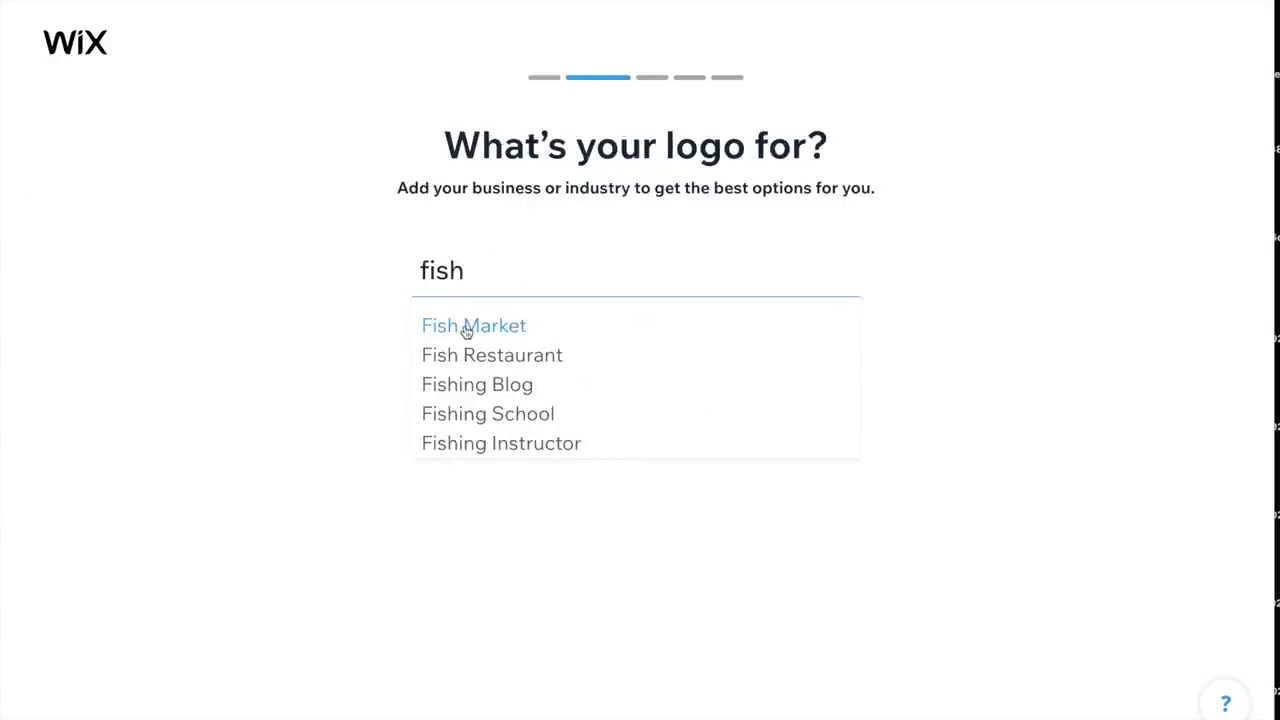
click(474, 383)
click(634, 380)
Step: Answer the logo style questions by picking style traits and preferred sample logos, including the UVANI design
click(777, 282)
click(635, 275)
click(700, 350)
click(501, 275)
click(634, 510)
click(745, 395)
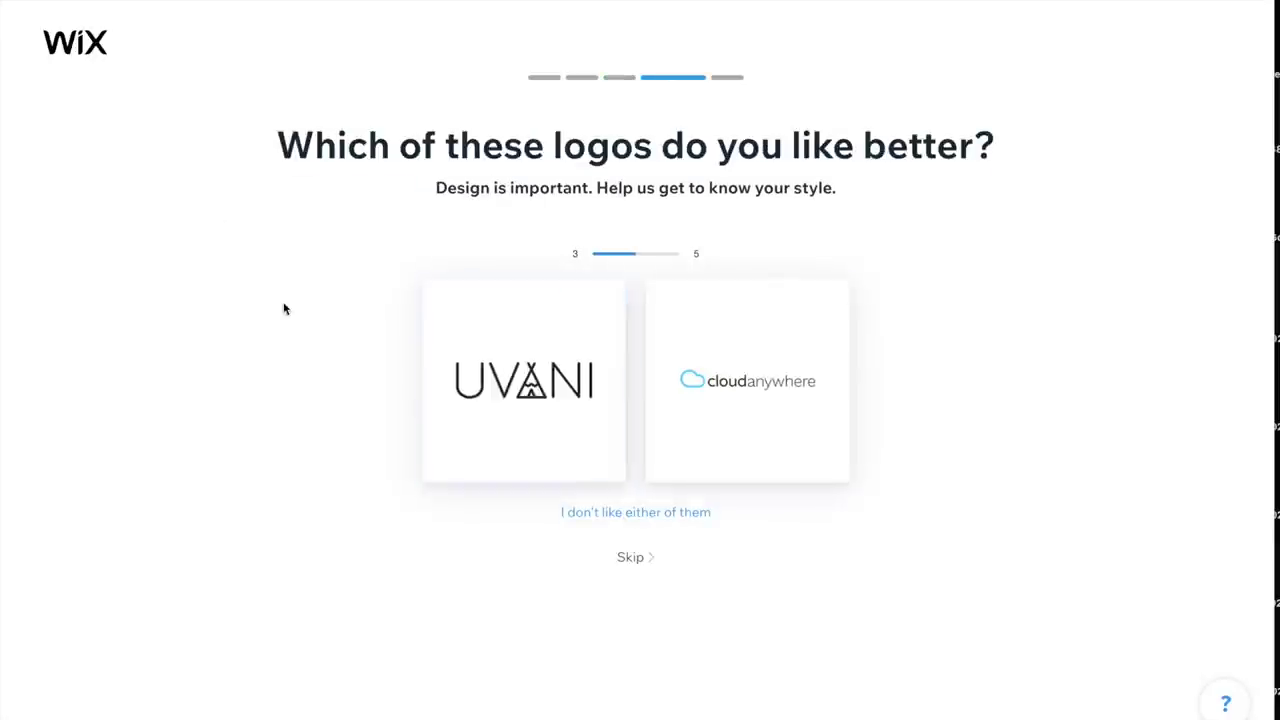
click(451, 372)
click(636, 683)
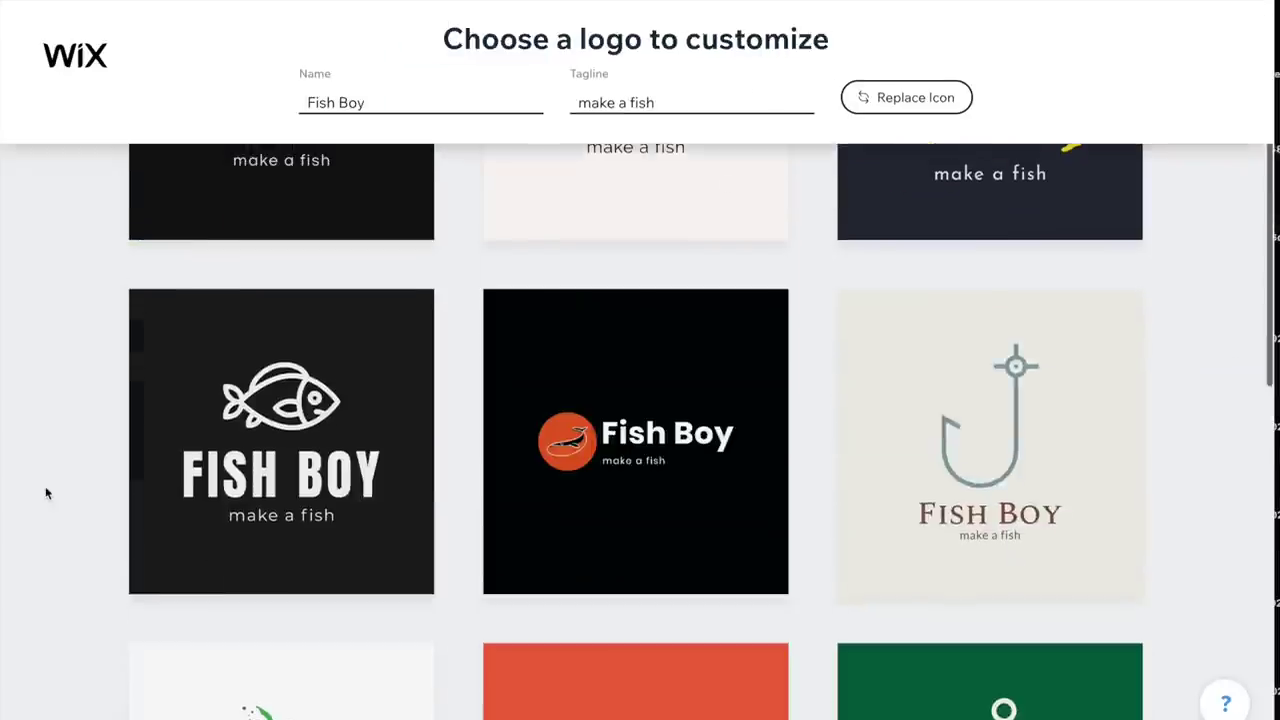
Step: Choose the Fish Boy logo with the boat icon for customizing and pick the Acai Kick color palette
scroll(46, 491, down, 7)
click(623, 343)
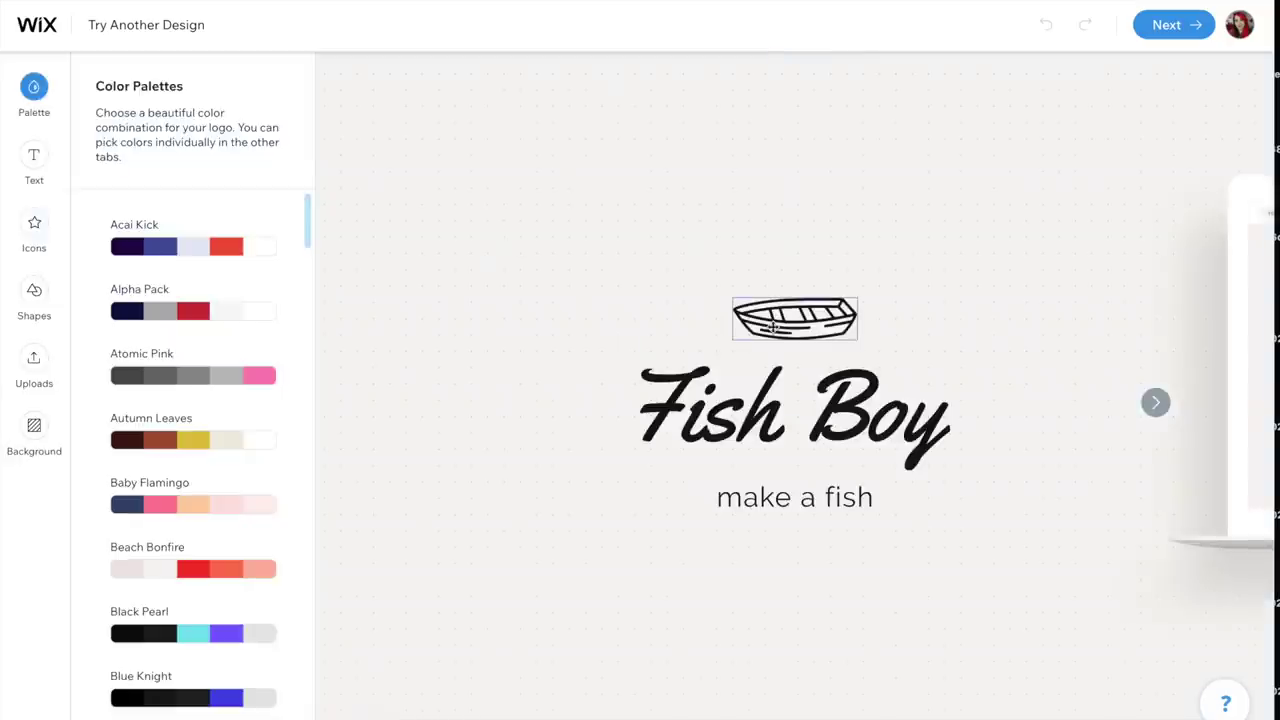
click(238, 238)
scroll(163, 569, down, 3)
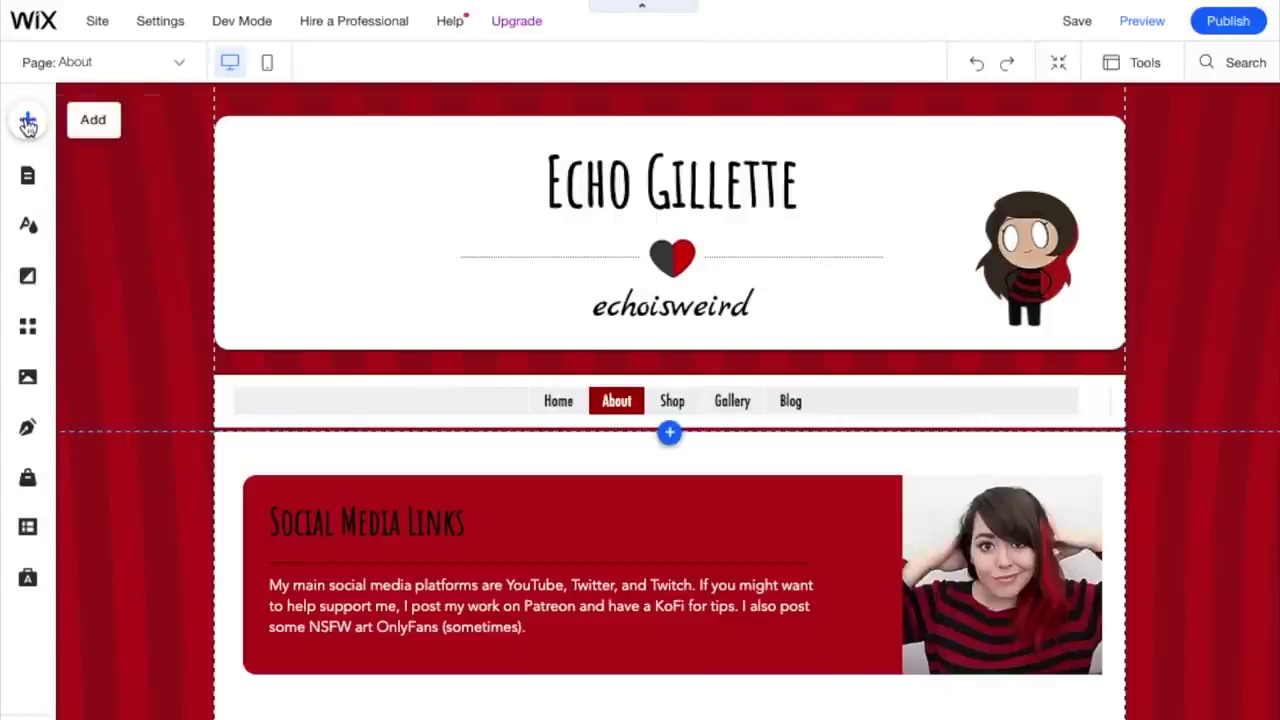
Step: In the red-themed site's editor, look through the elements that can be added to the About page, including the Interactive ones
click(30, 124)
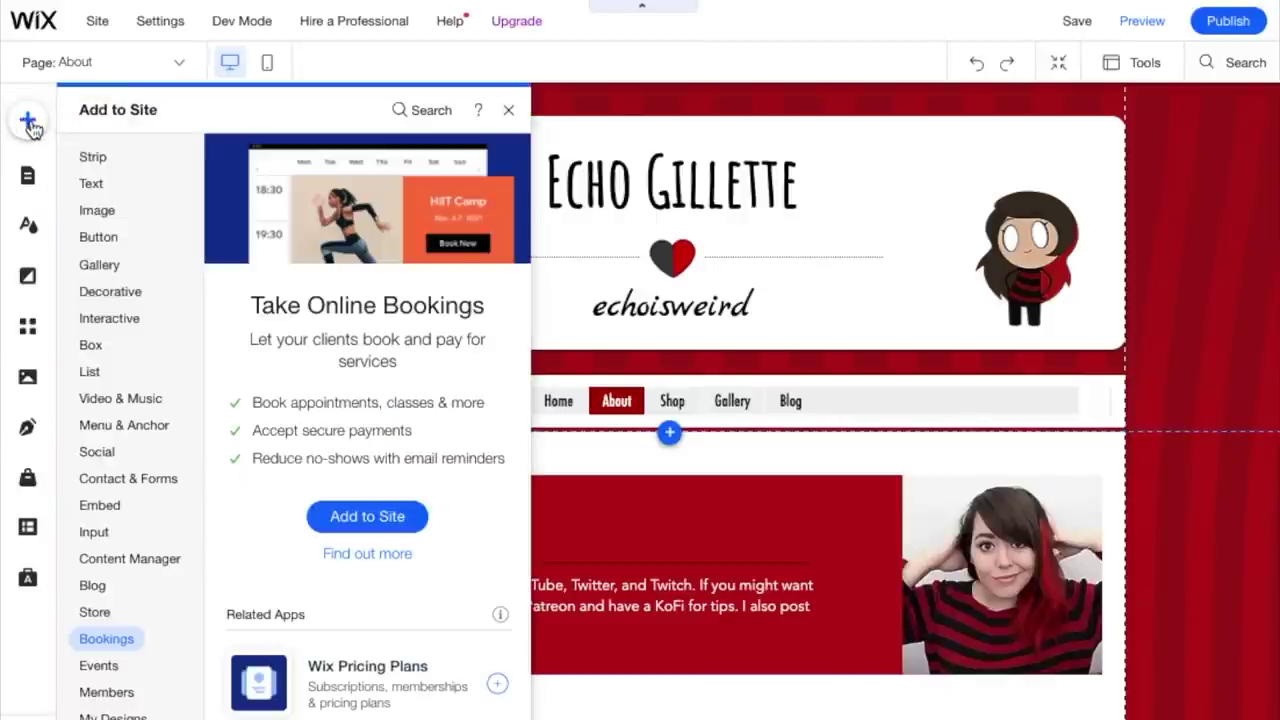
click(99, 212)
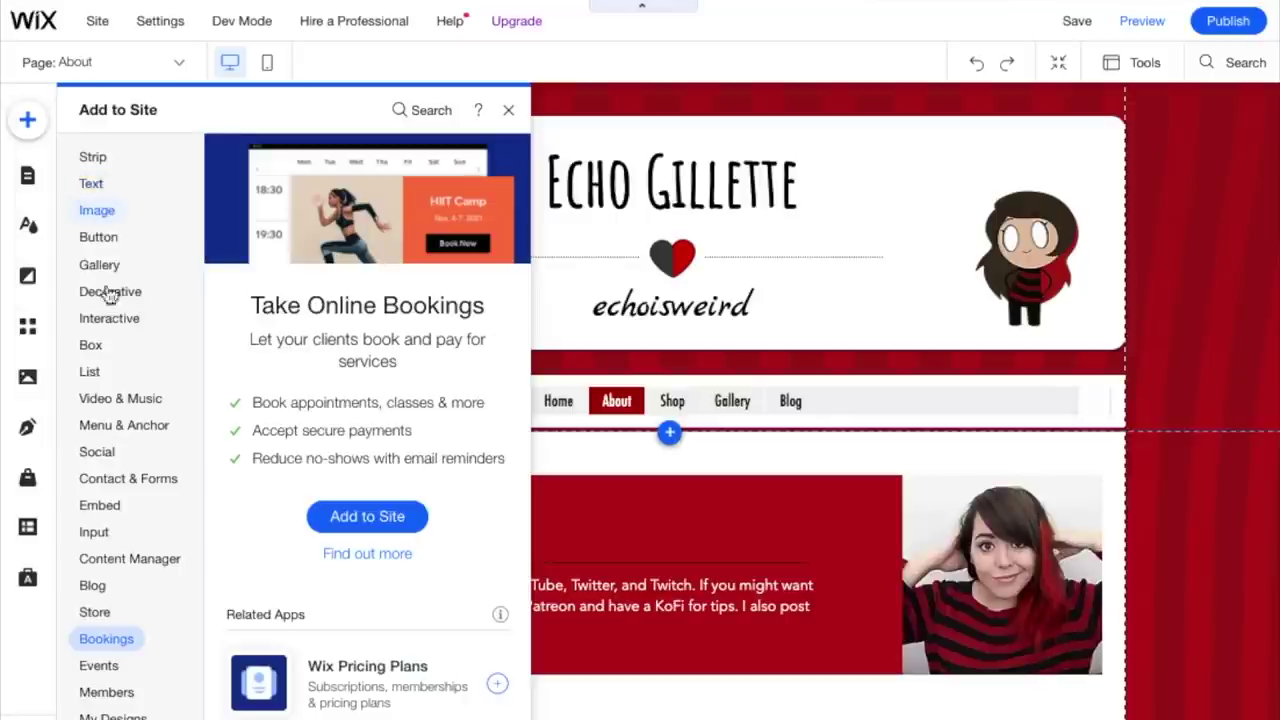
click(109, 322)
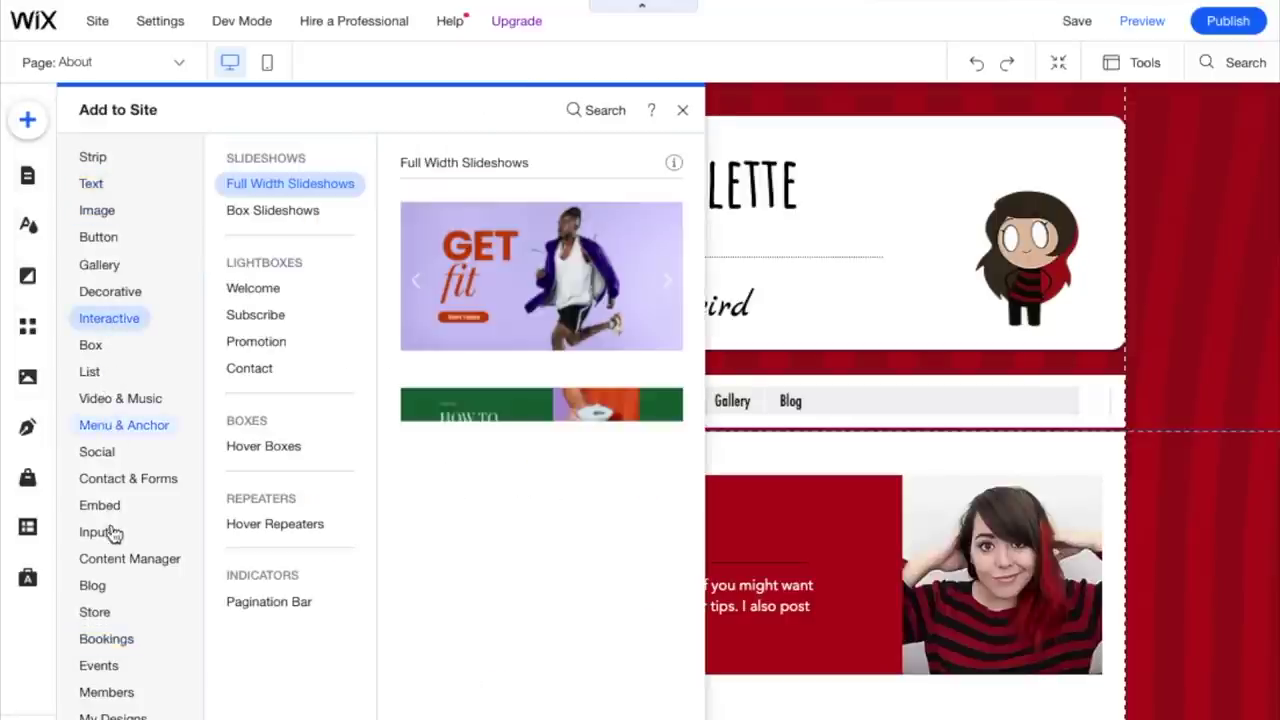
key(Escape)
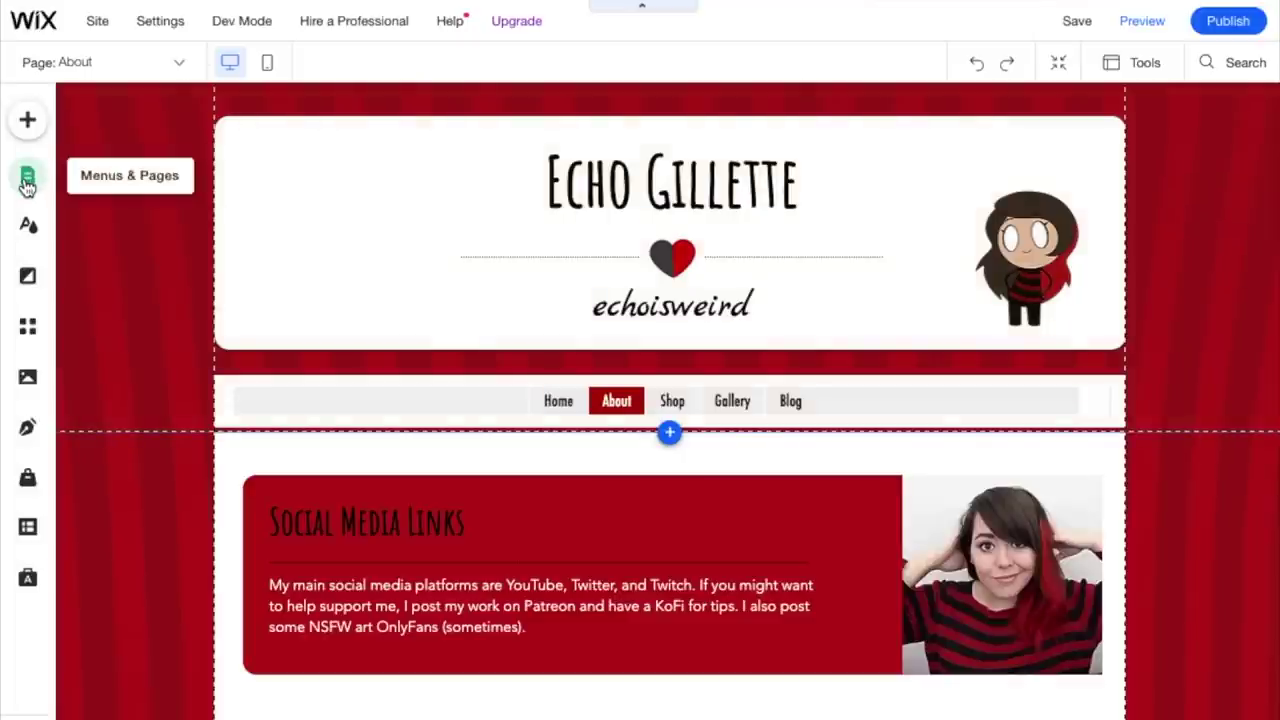
Step: Look through the site's page list, including the Signup & Login, Blog Pages and Store Pages groups
click(27, 182)
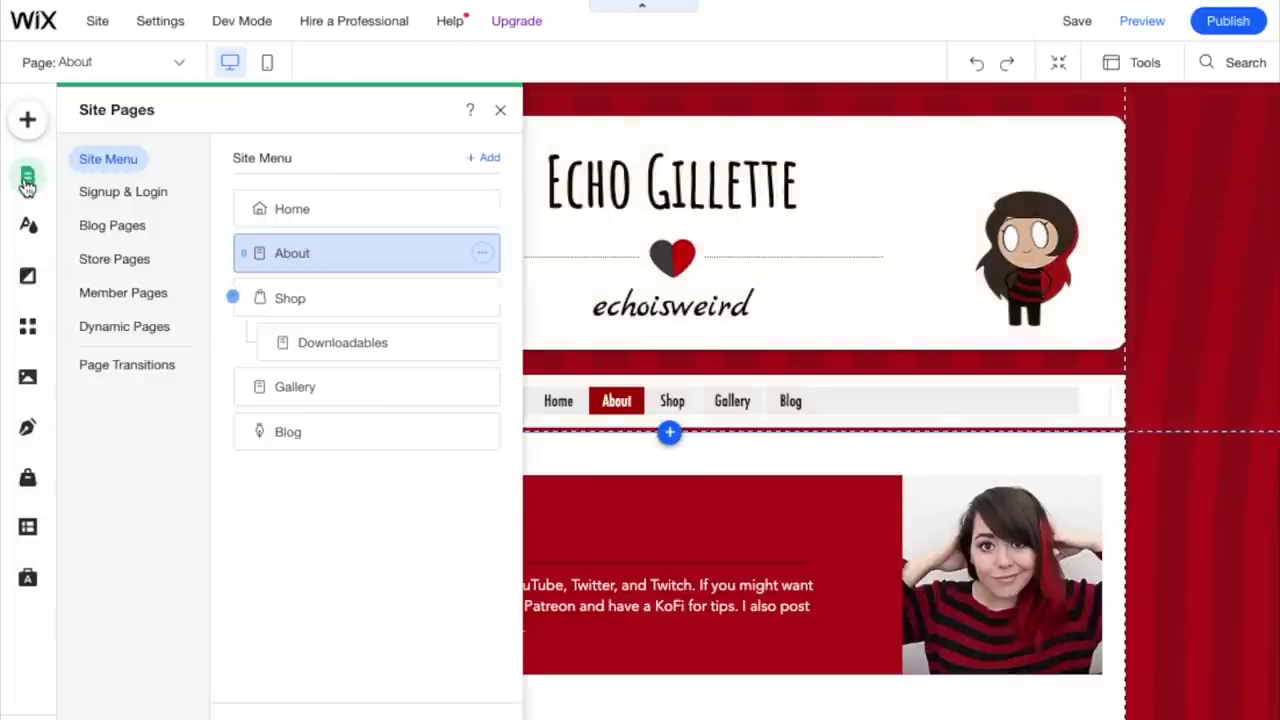
click(113, 200)
click(112, 230)
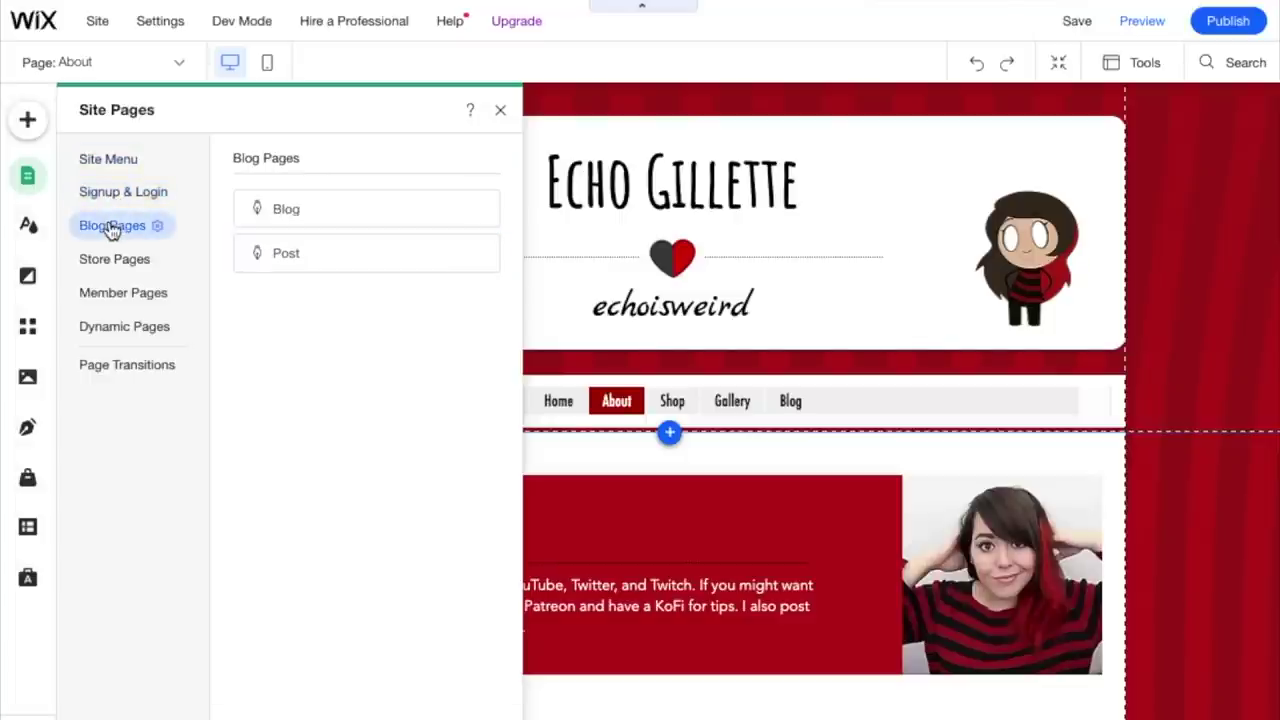
click(97, 268)
click(29, 228)
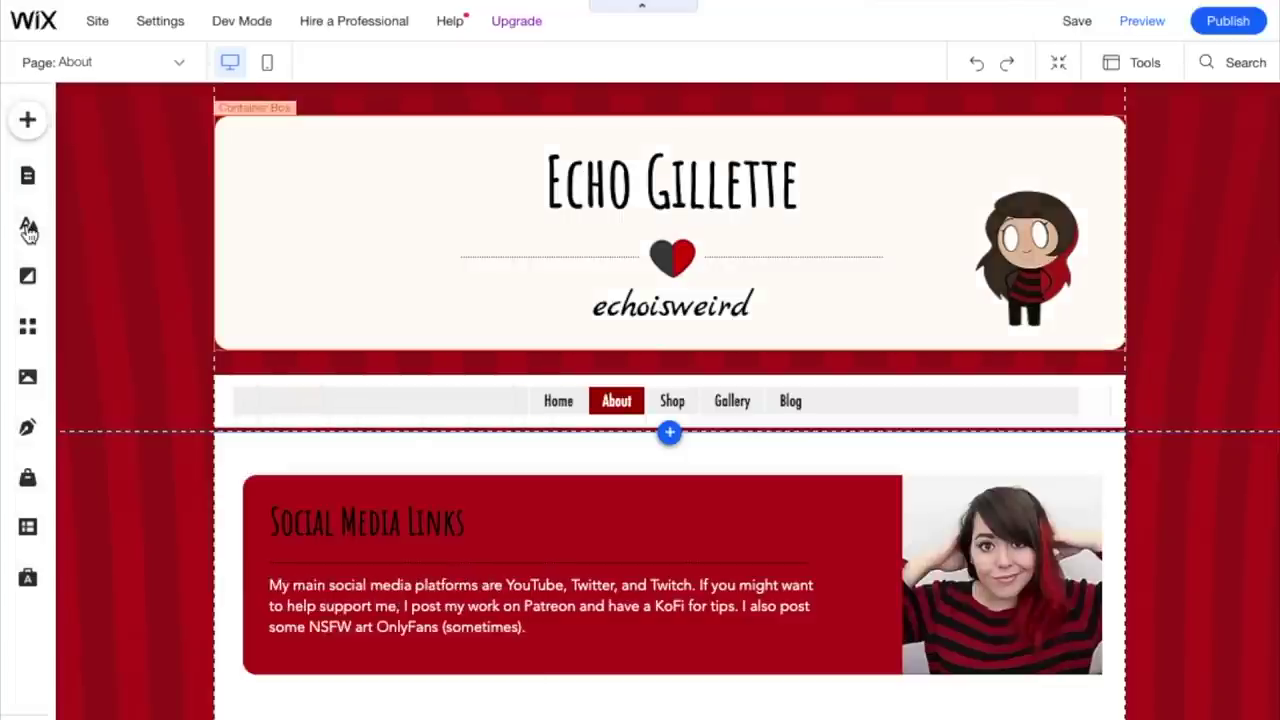
Step: View the site theme's color palette and its text styles for headings and paragraphs
click(29, 228)
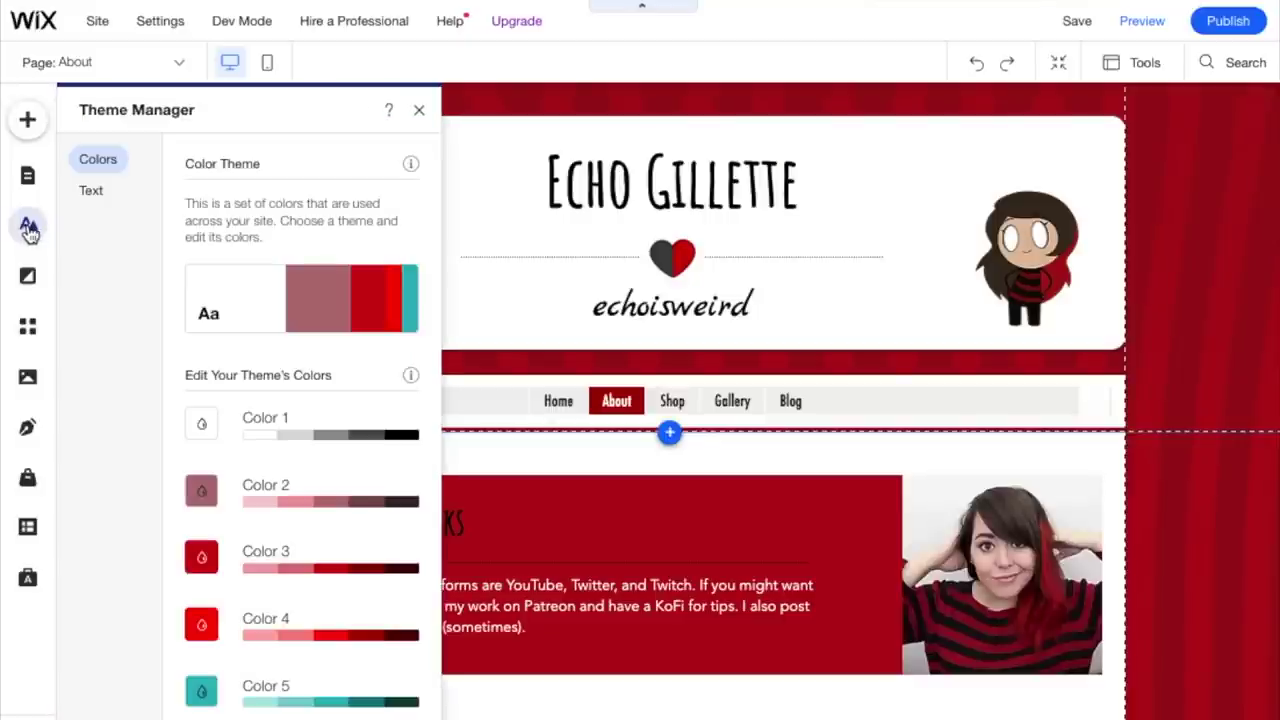
click(91, 192)
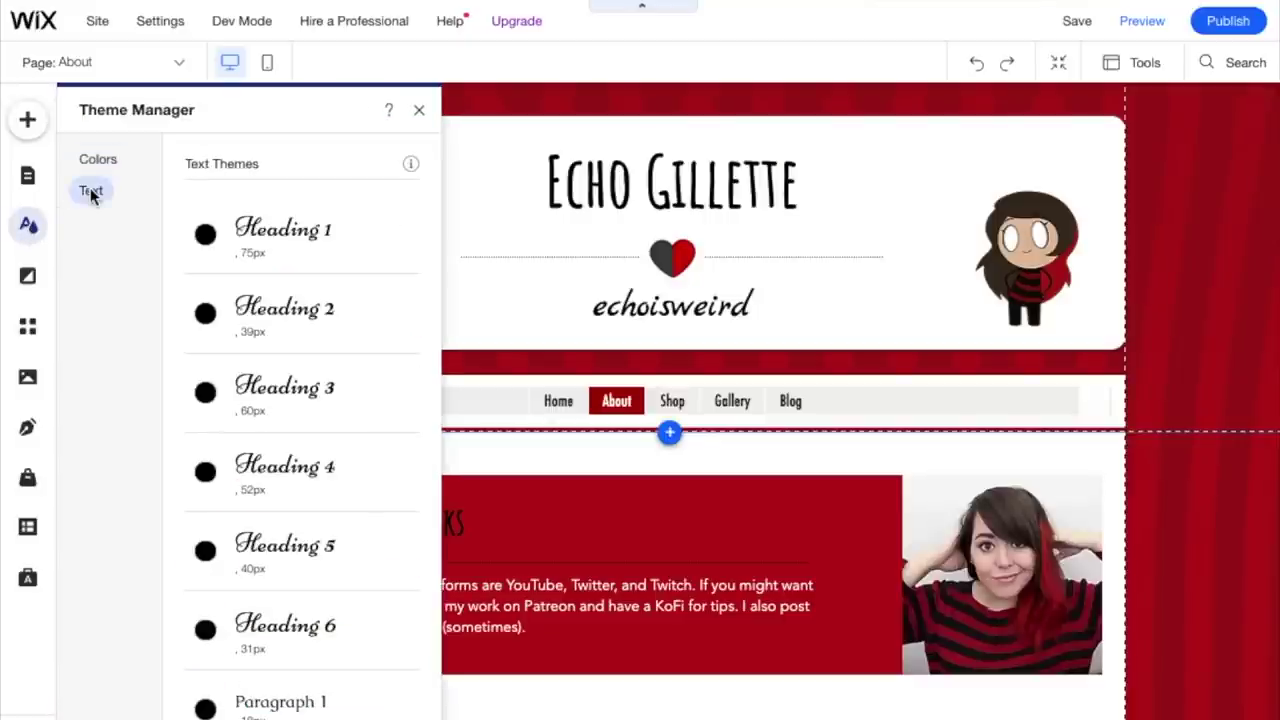
click(28, 280)
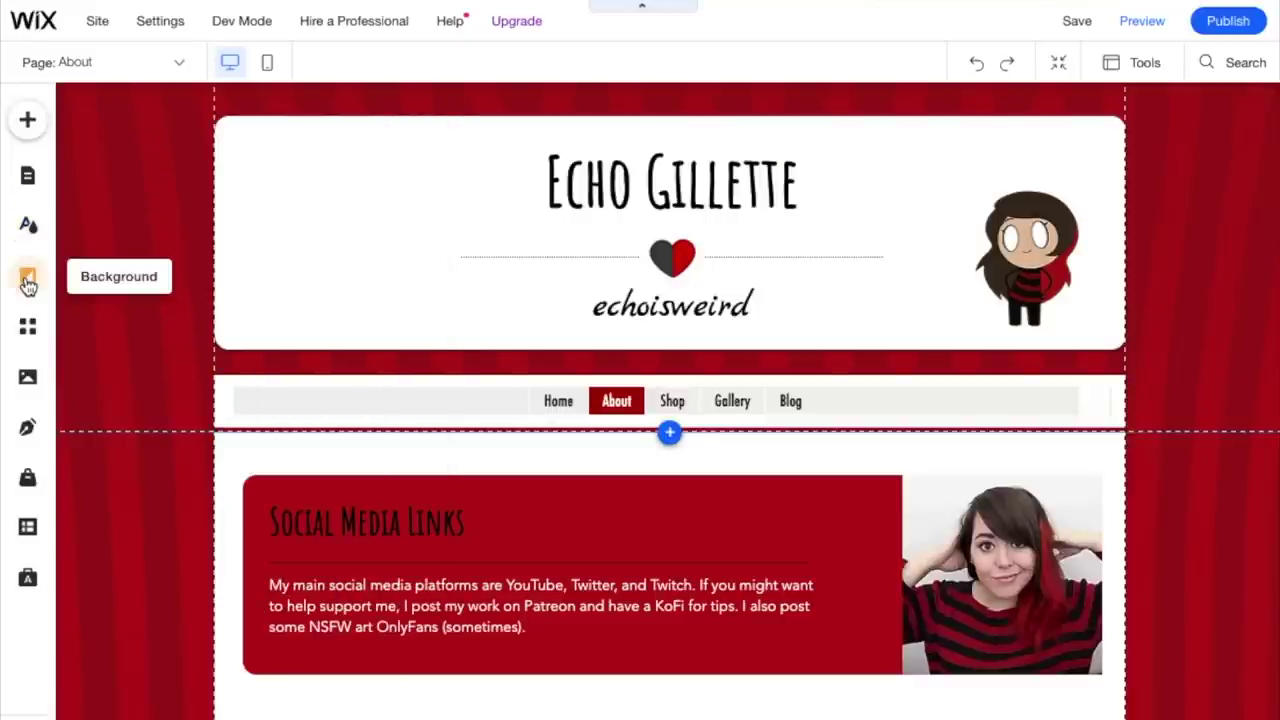
Step: Browse the ready-made page backgrounds for the About page without applying one
click(28, 282)
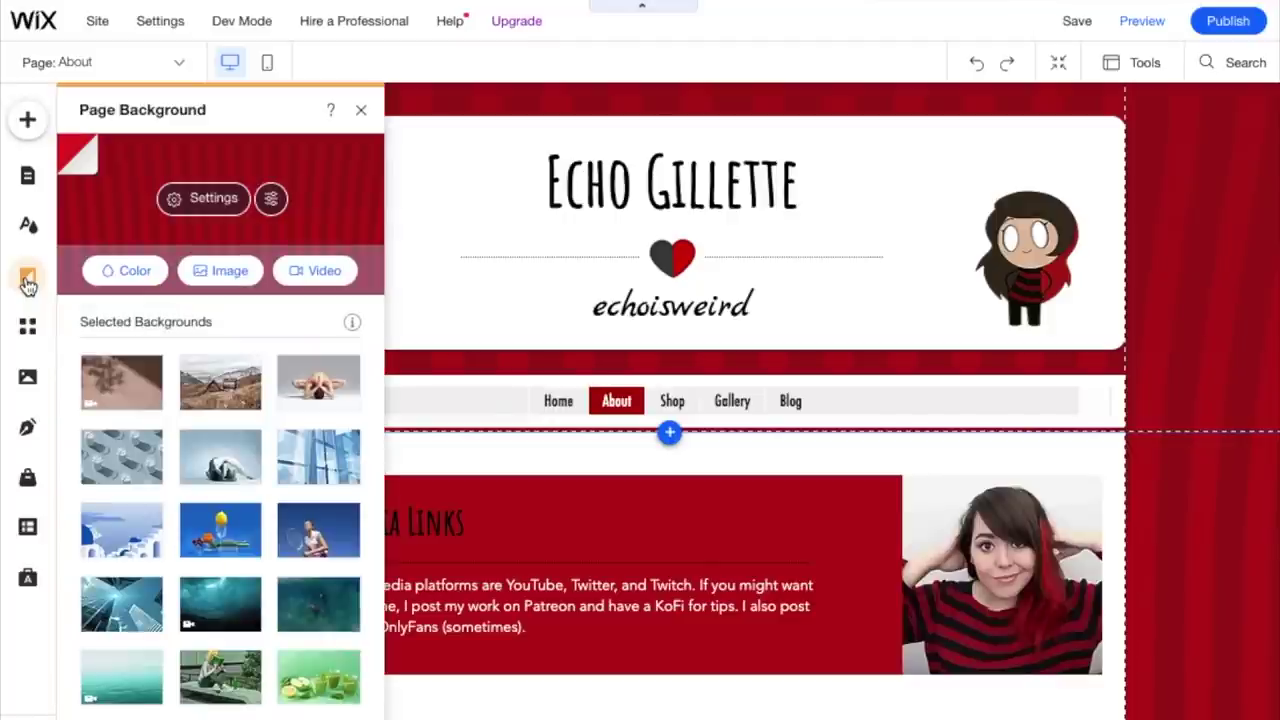
scroll(85, 380, down, 5)
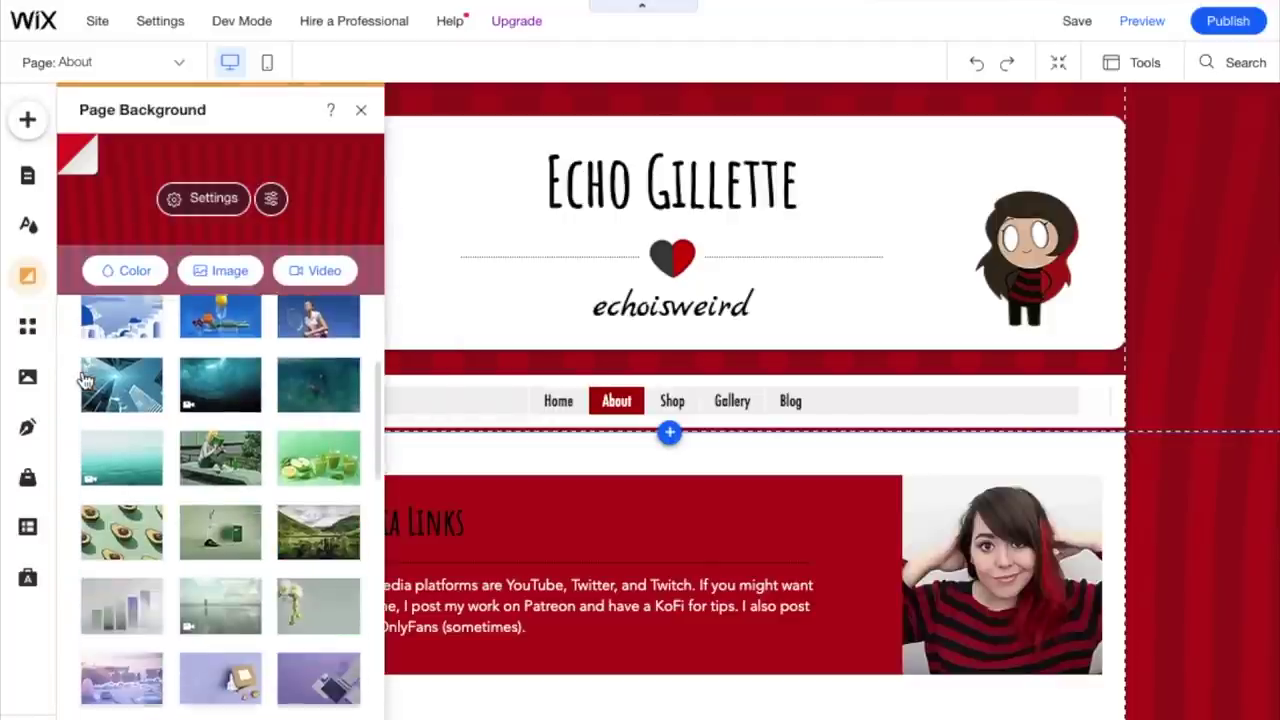
scroll(75, 392, down, 10)
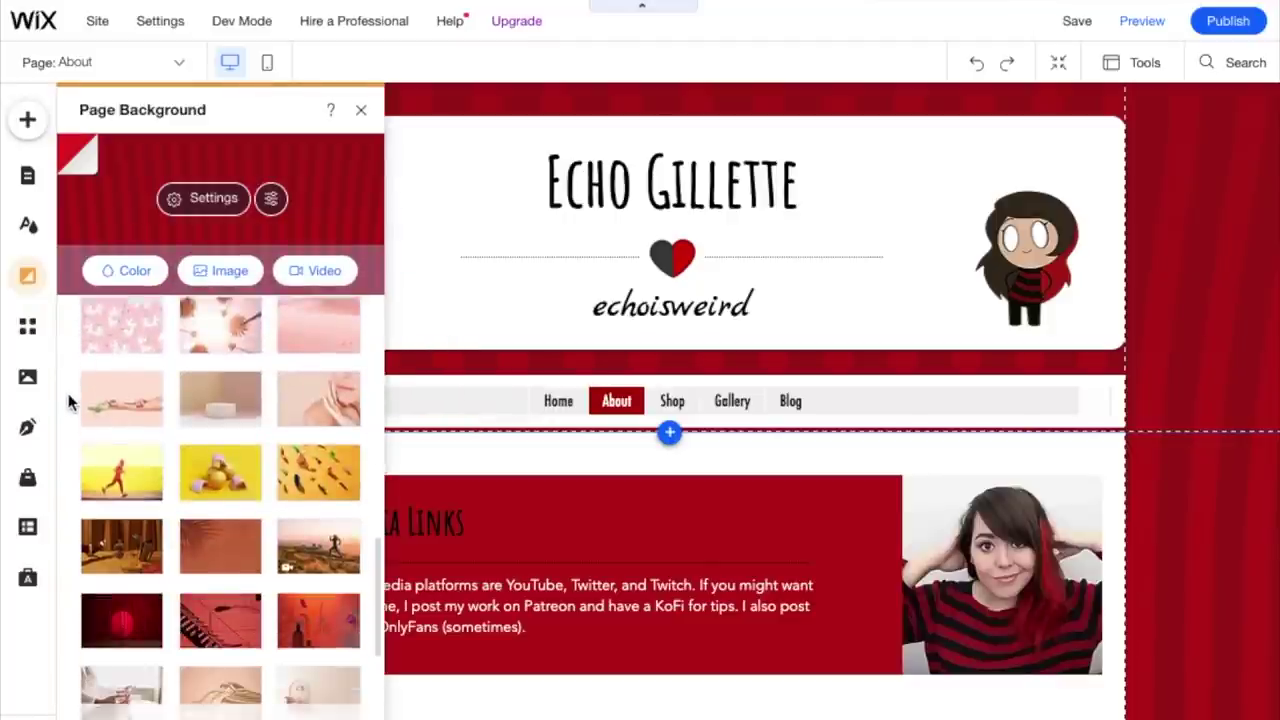
scroll(70, 402, down, 3)
click(27, 275)
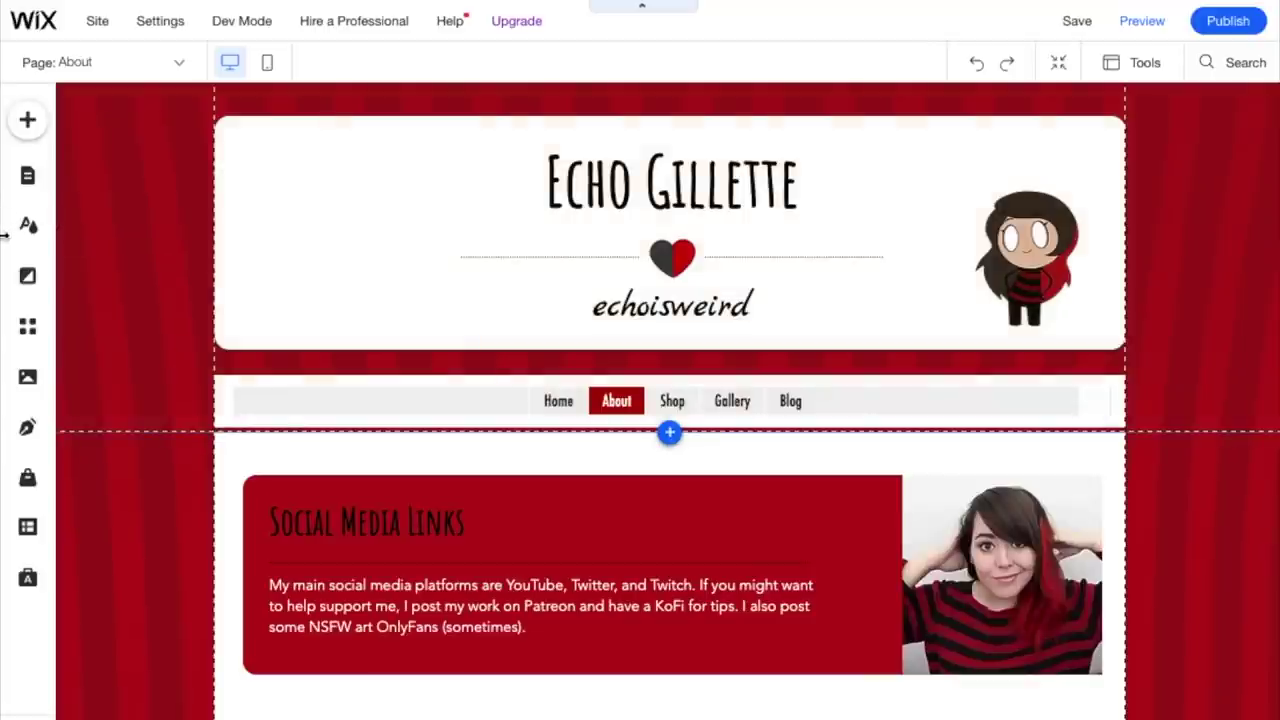
Step: Browse the Wix App Market's home page, from the trending apps down to Team Picks
click(28, 330)
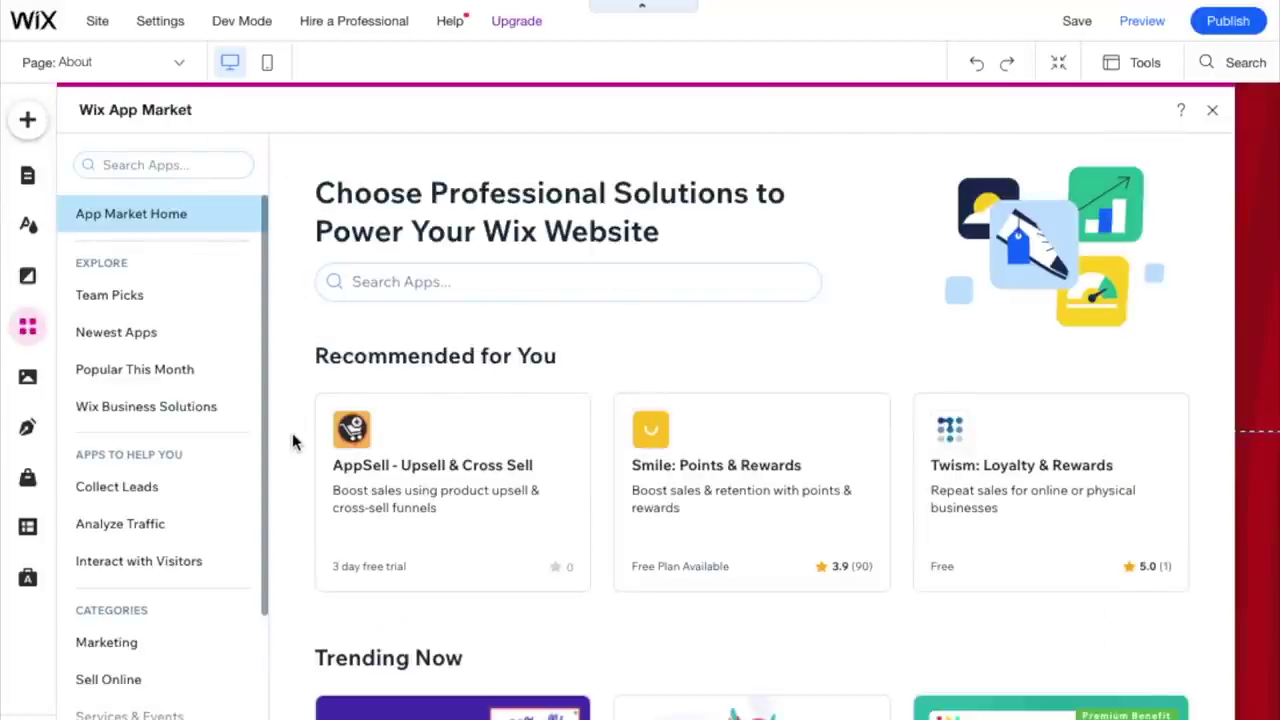
scroll(292, 441, down, 5)
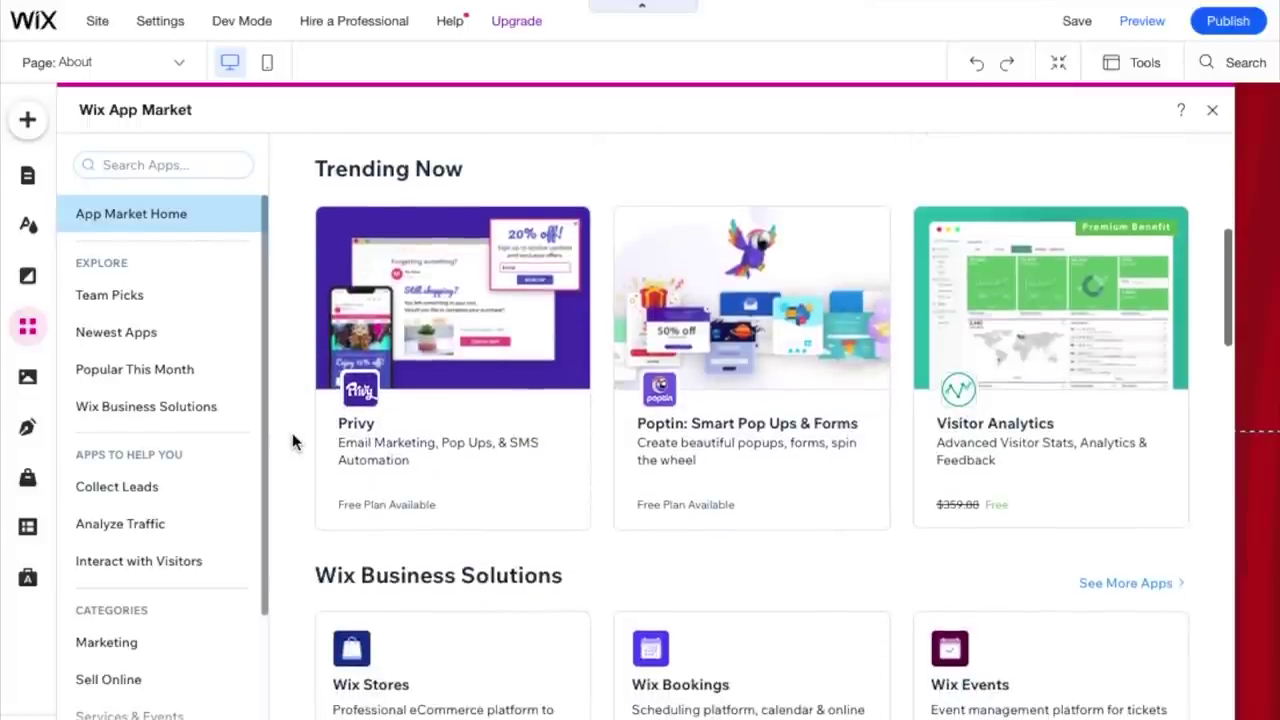
scroll(292, 441, down, 4)
scroll(292, 441, down, 4)
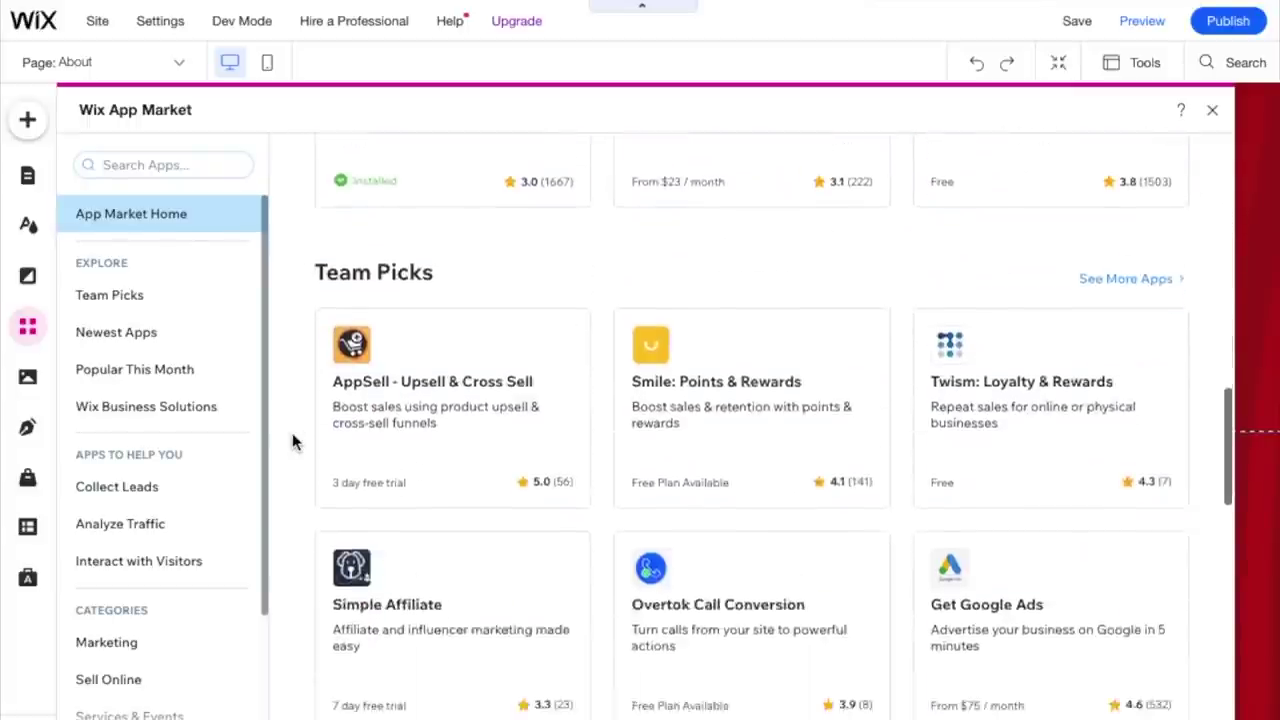
key(Escape)
Step: Look over the site's media files and uploads, and the Wix Blog manager, pages and elements
click(28, 377)
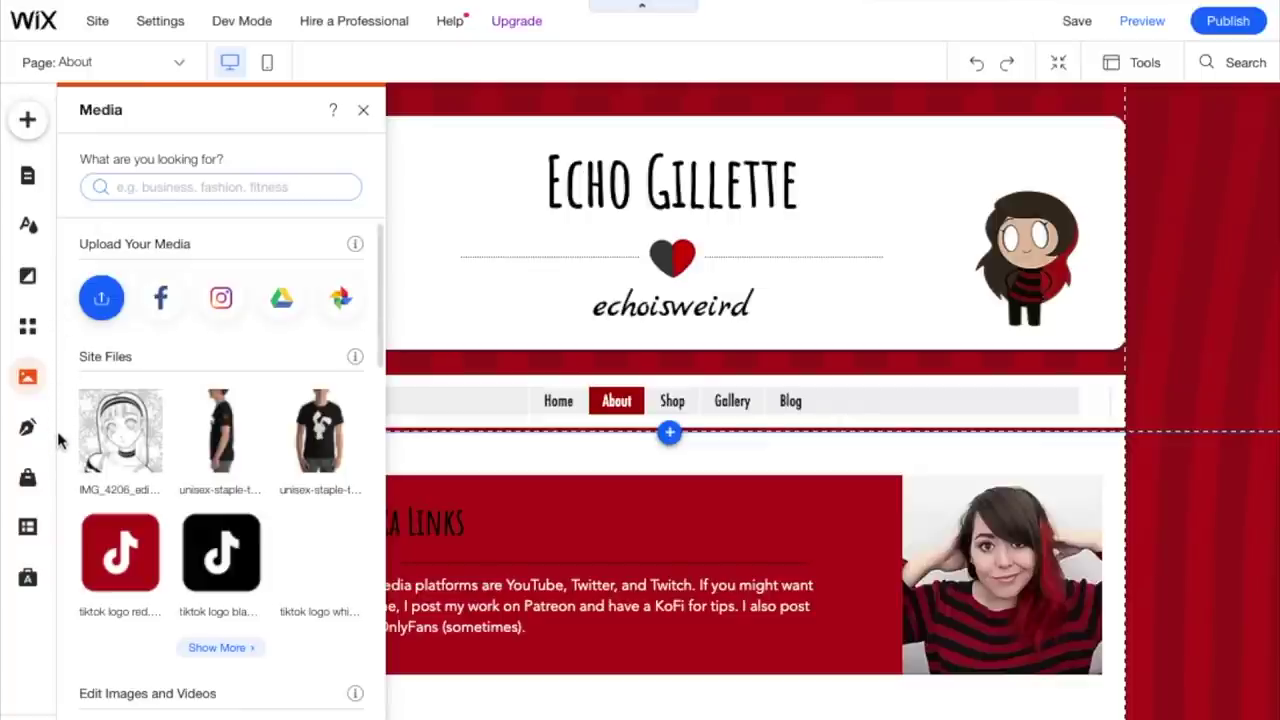
key(Escape)
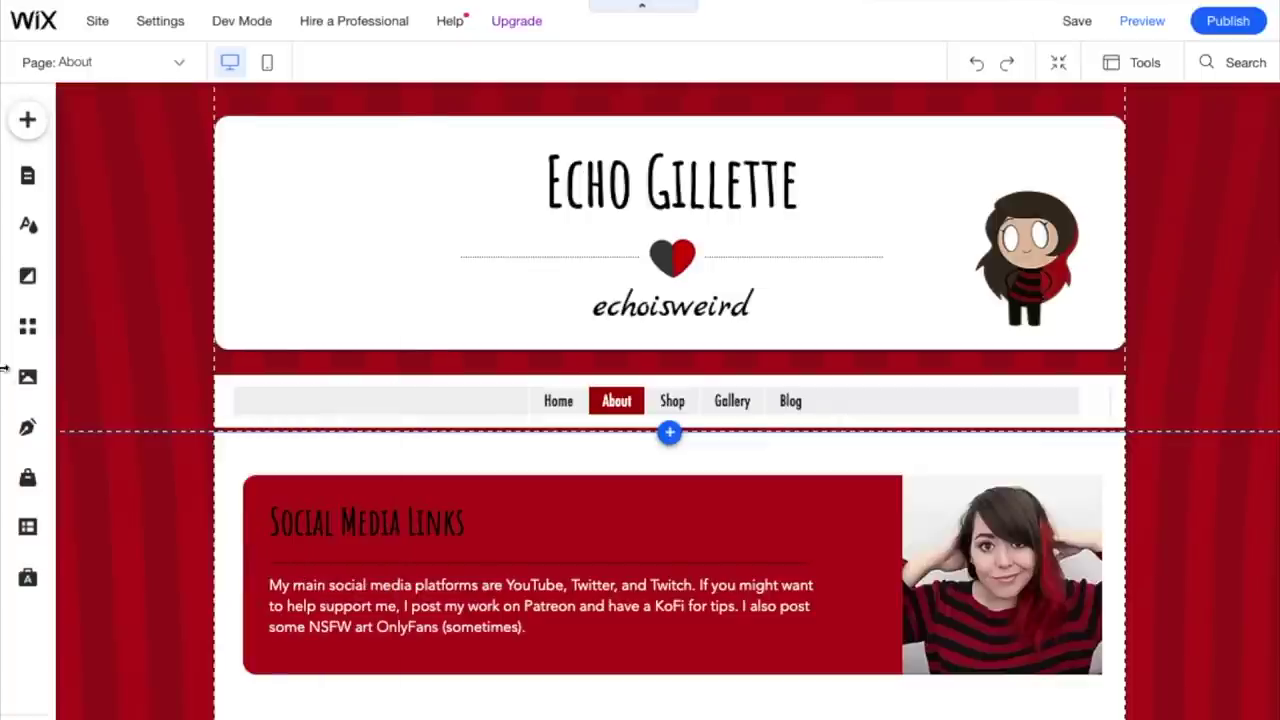
click(30, 427)
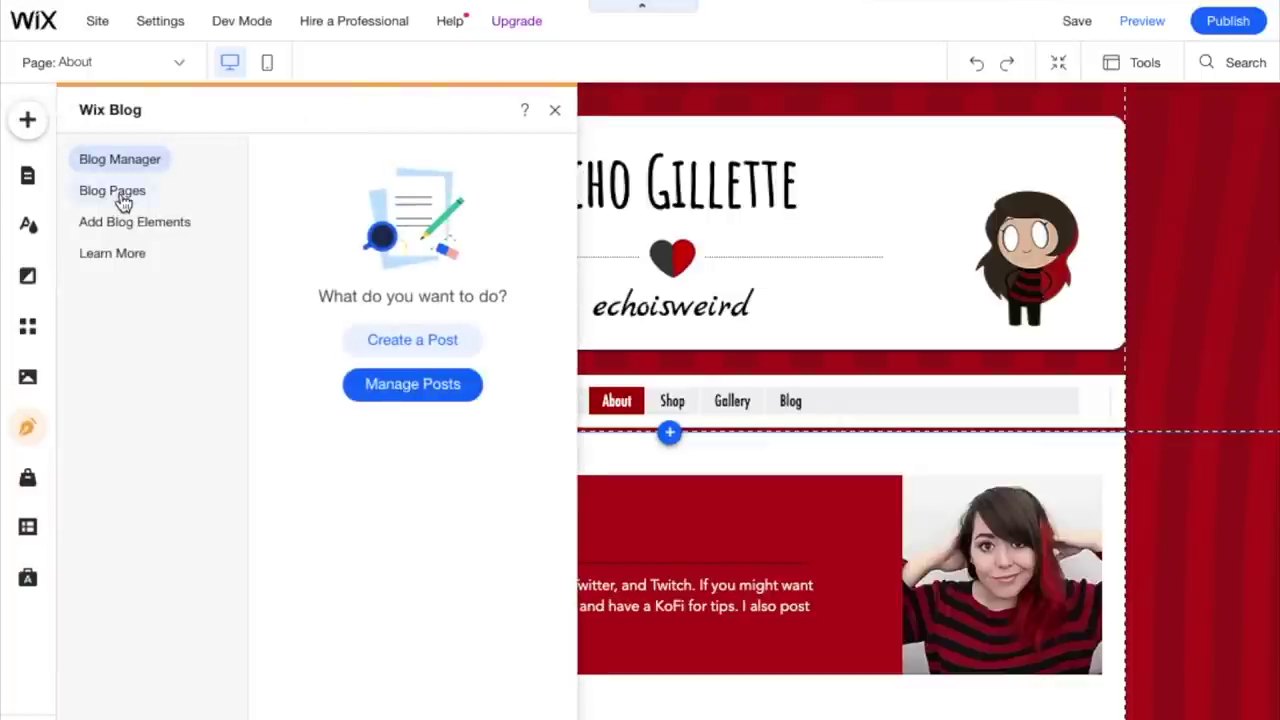
click(120, 200)
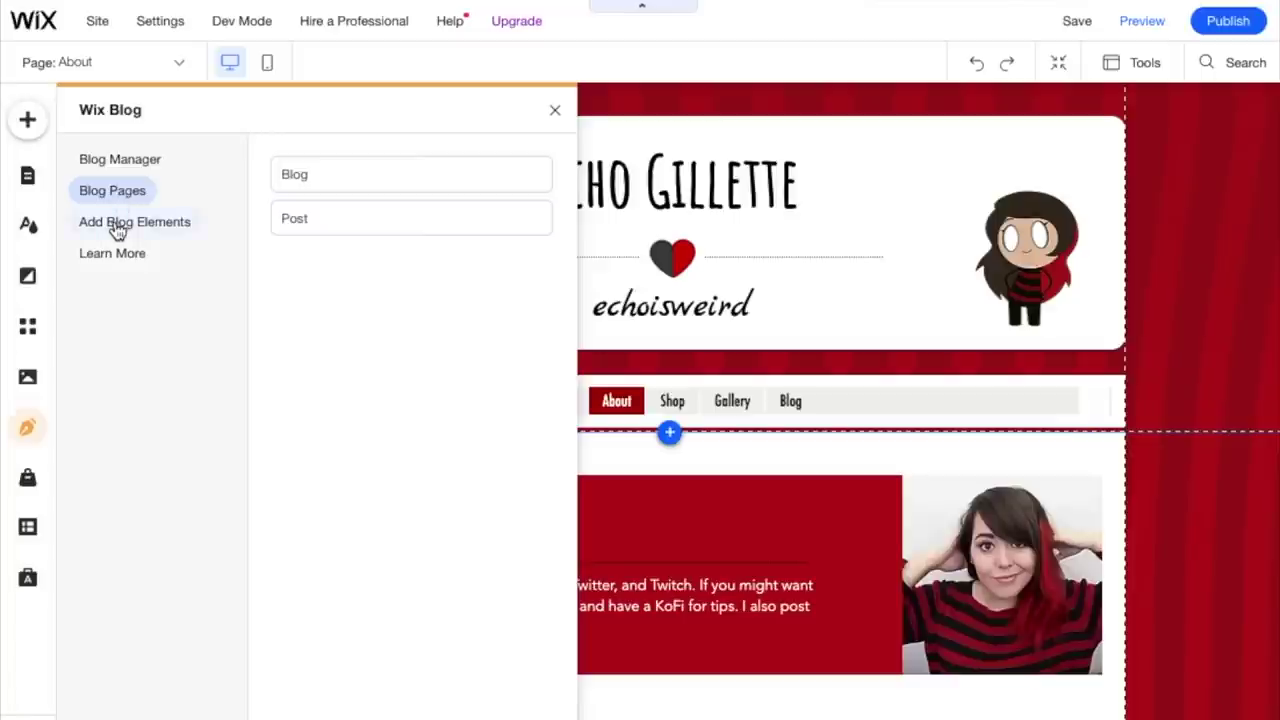
click(116, 228)
key(Escape)
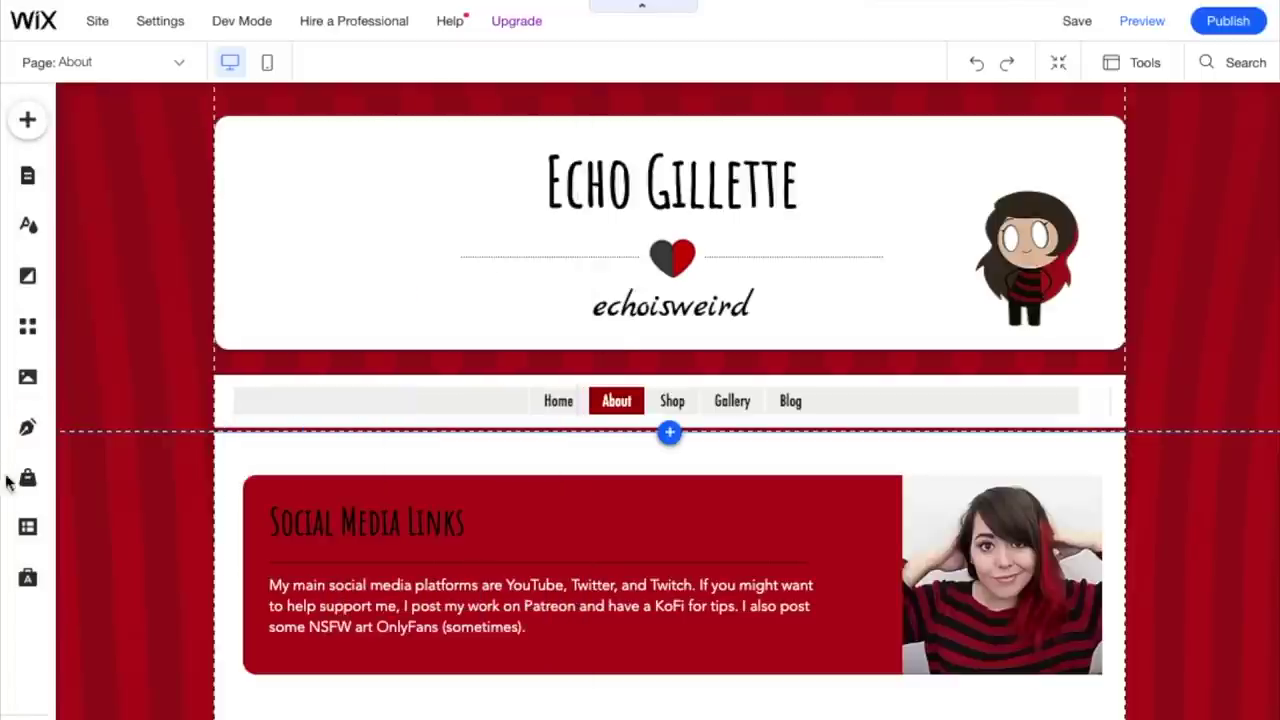
Step: Examine the Wix Stores manager, the store pages and the store elements that can be added
click(29, 479)
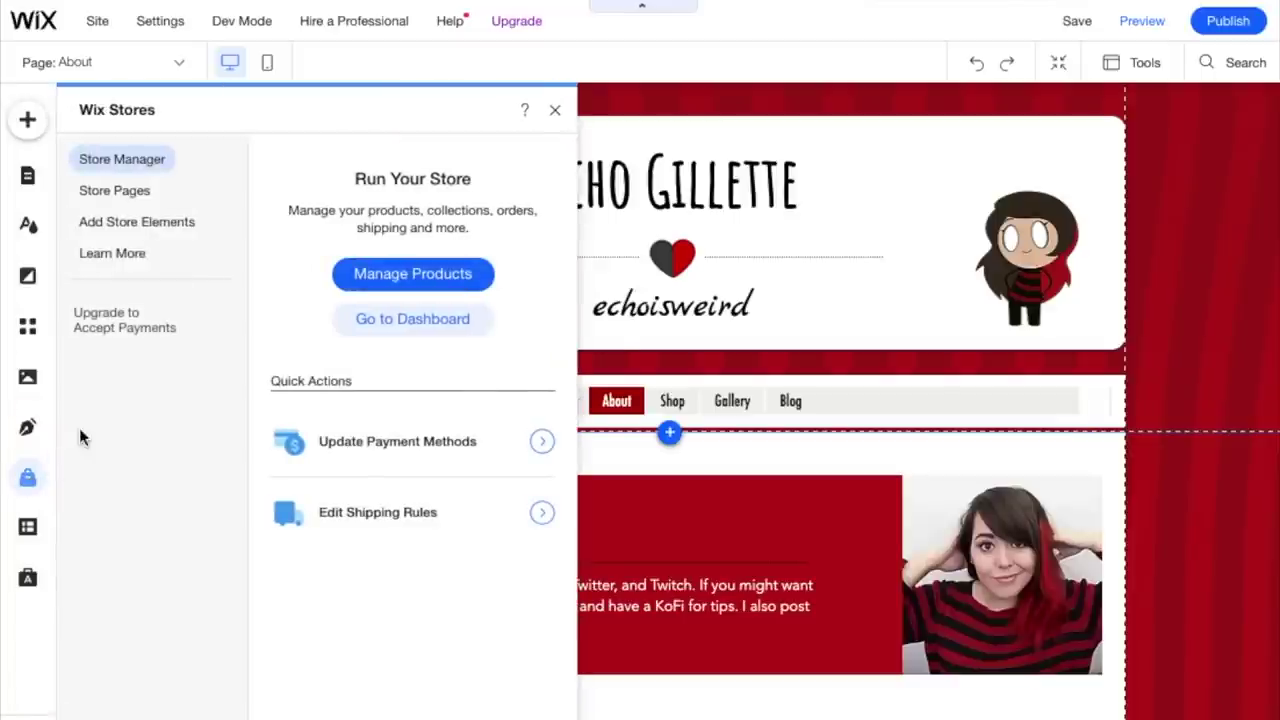
click(123, 192)
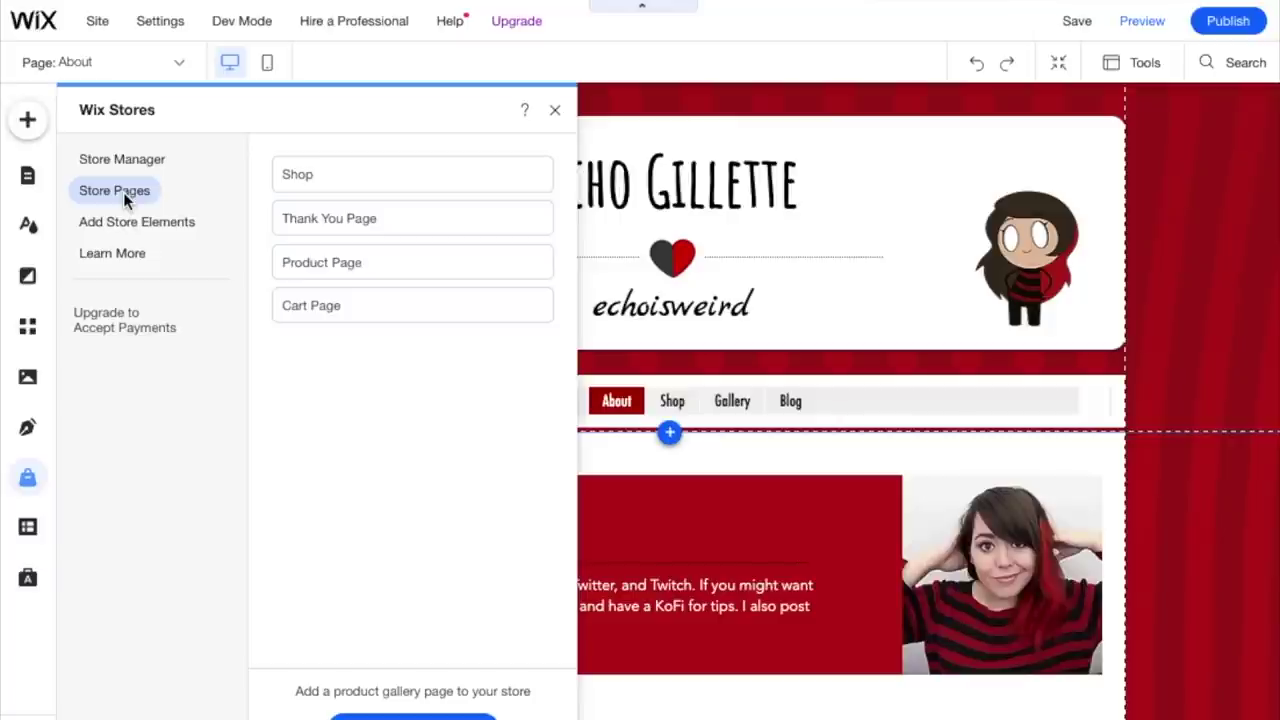
click(113, 228)
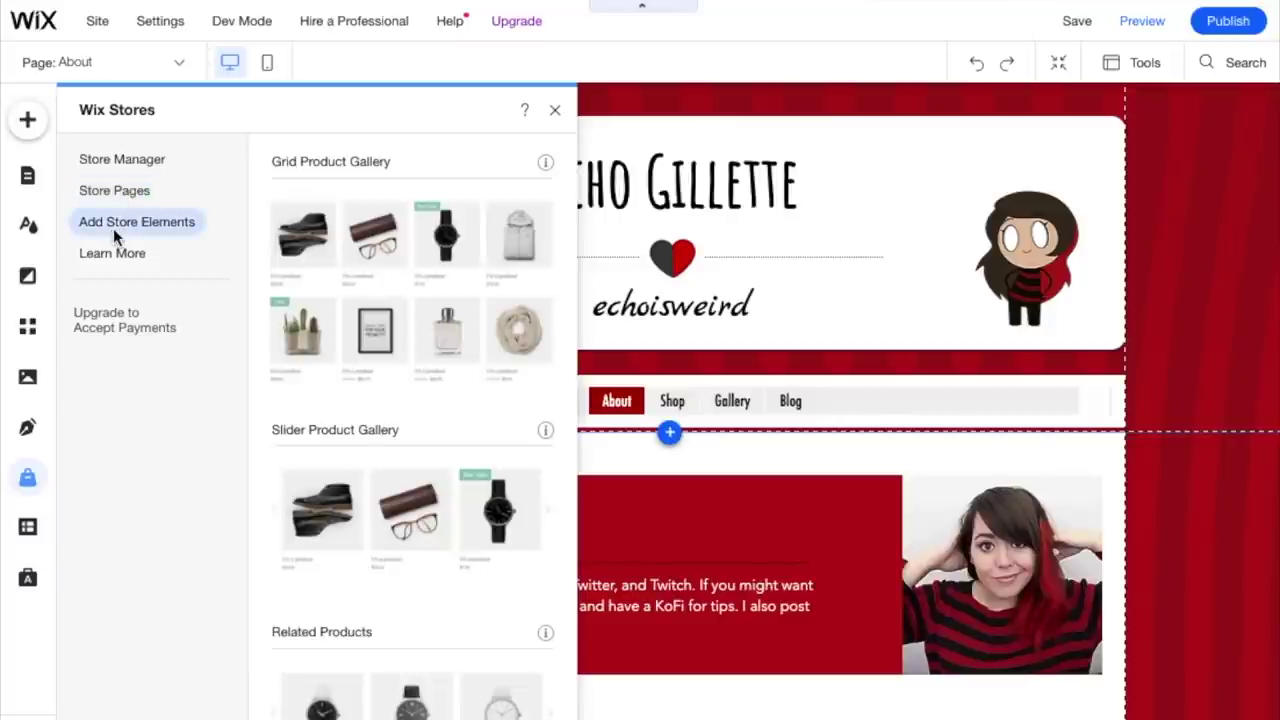
click(29, 479)
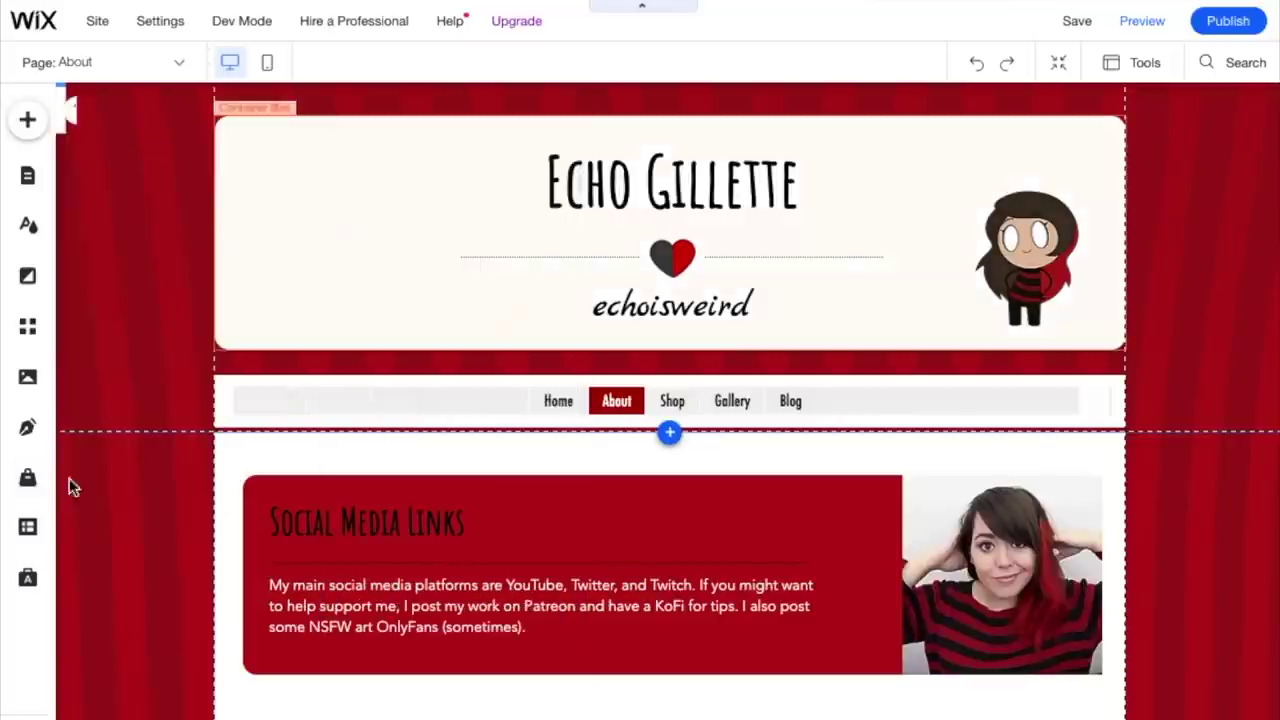
Step: Examine the Content Manager's main options, its managed collections and its Learn More resources
click(27, 532)
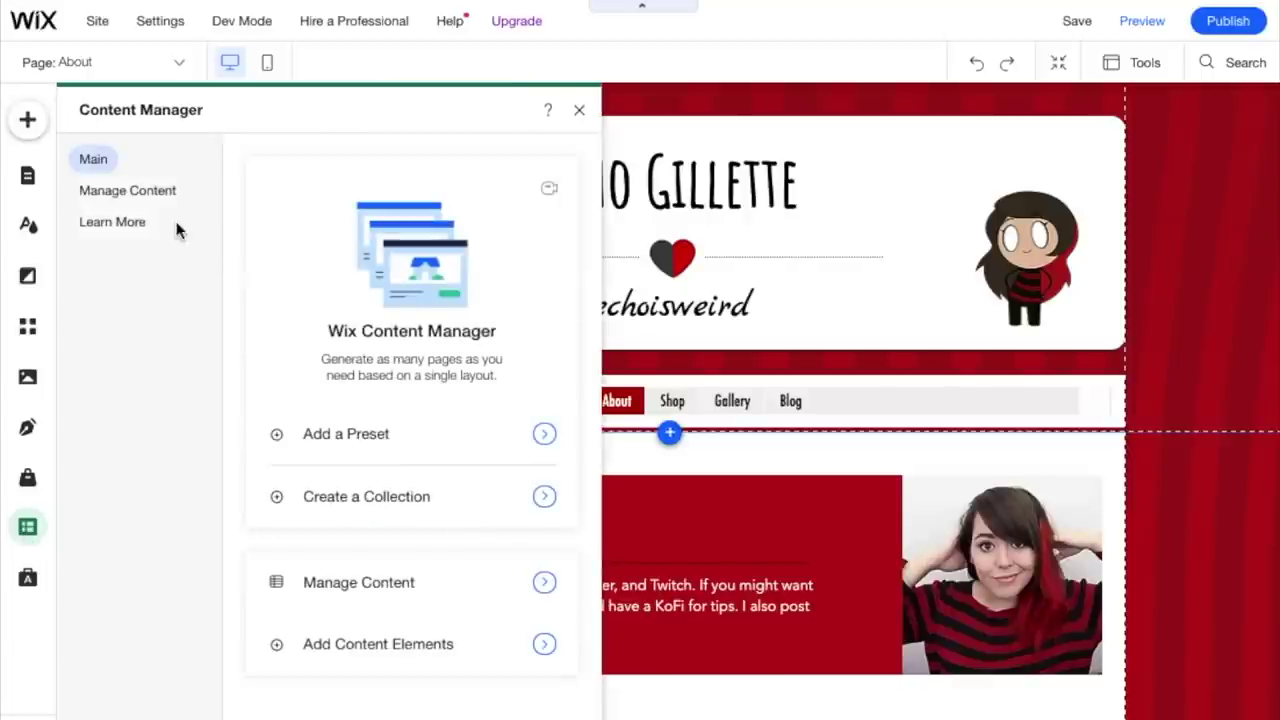
click(121, 199)
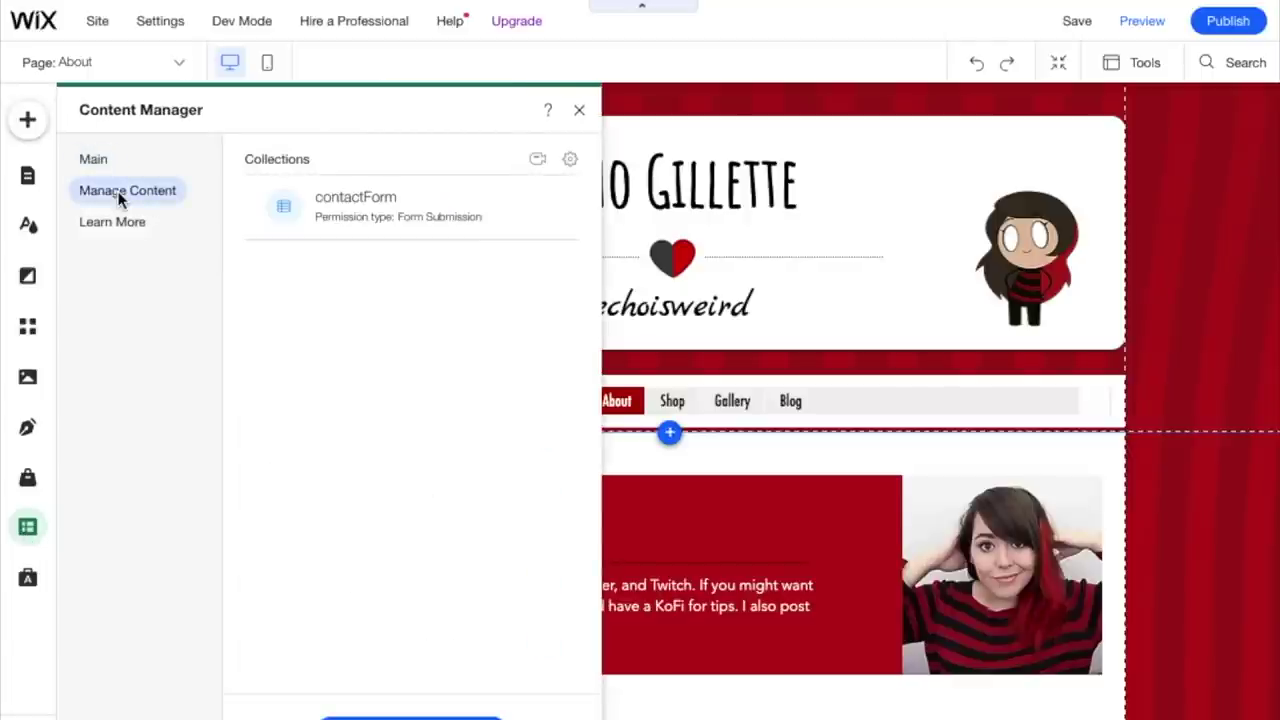
click(110, 230)
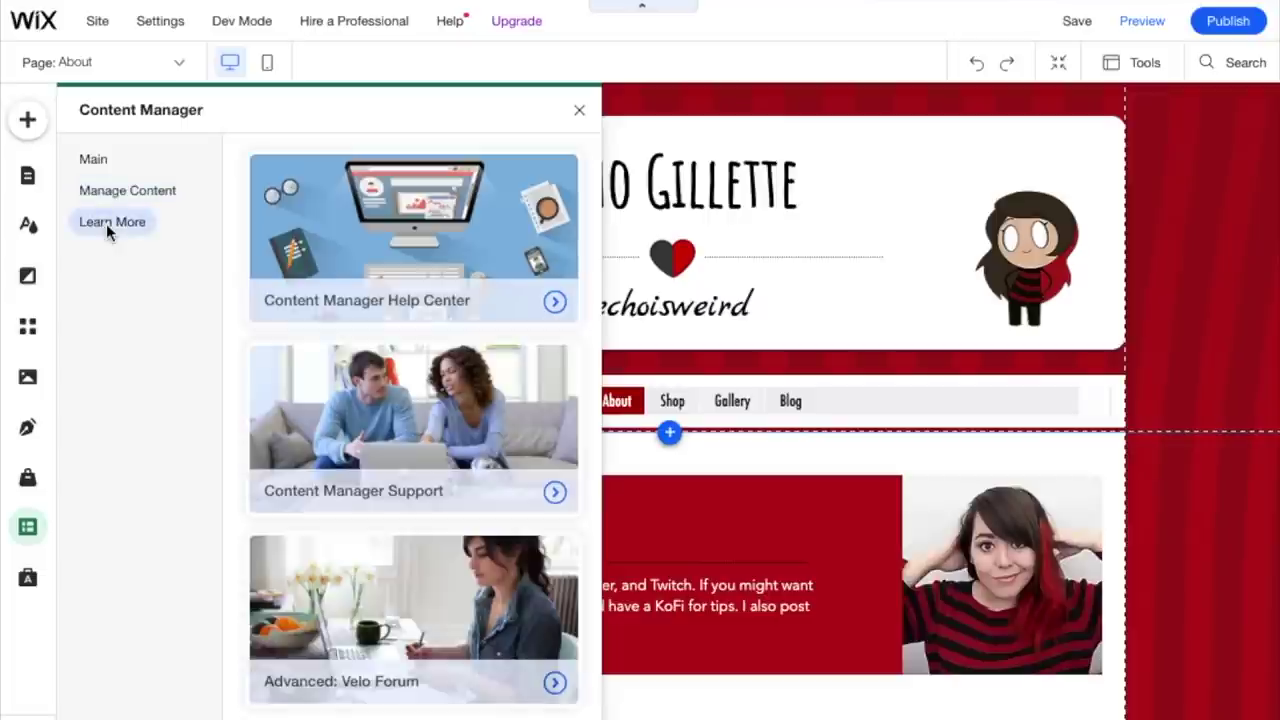
click(94, 159)
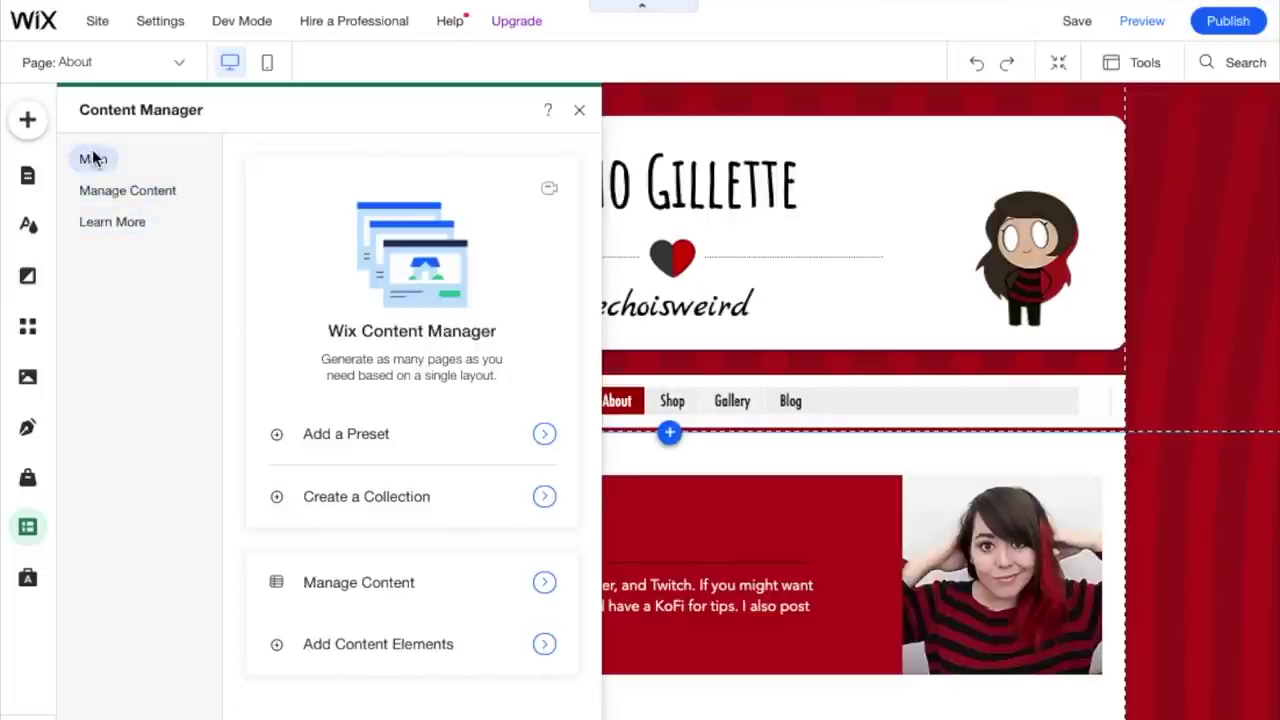
key(Escape)
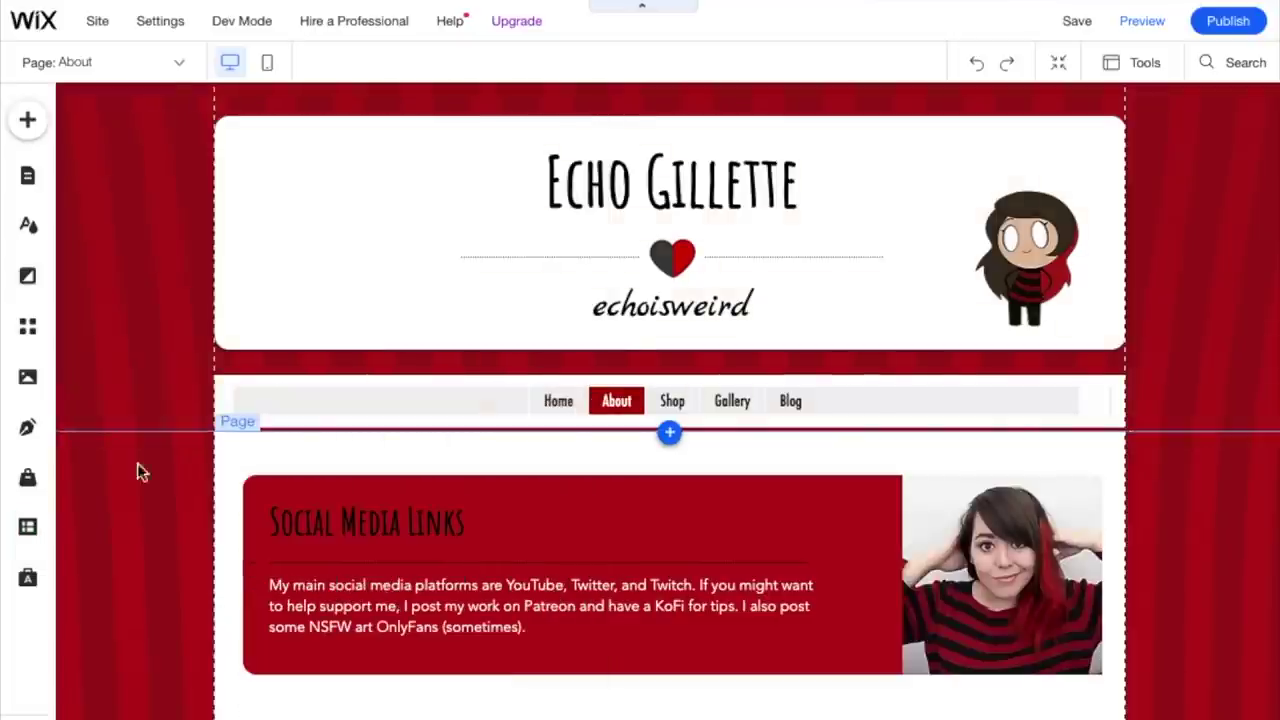
Step: Look through the Ascend business tools, from Marketing & SEO and Customer Management to Business Number and Learn More
click(28, 583)
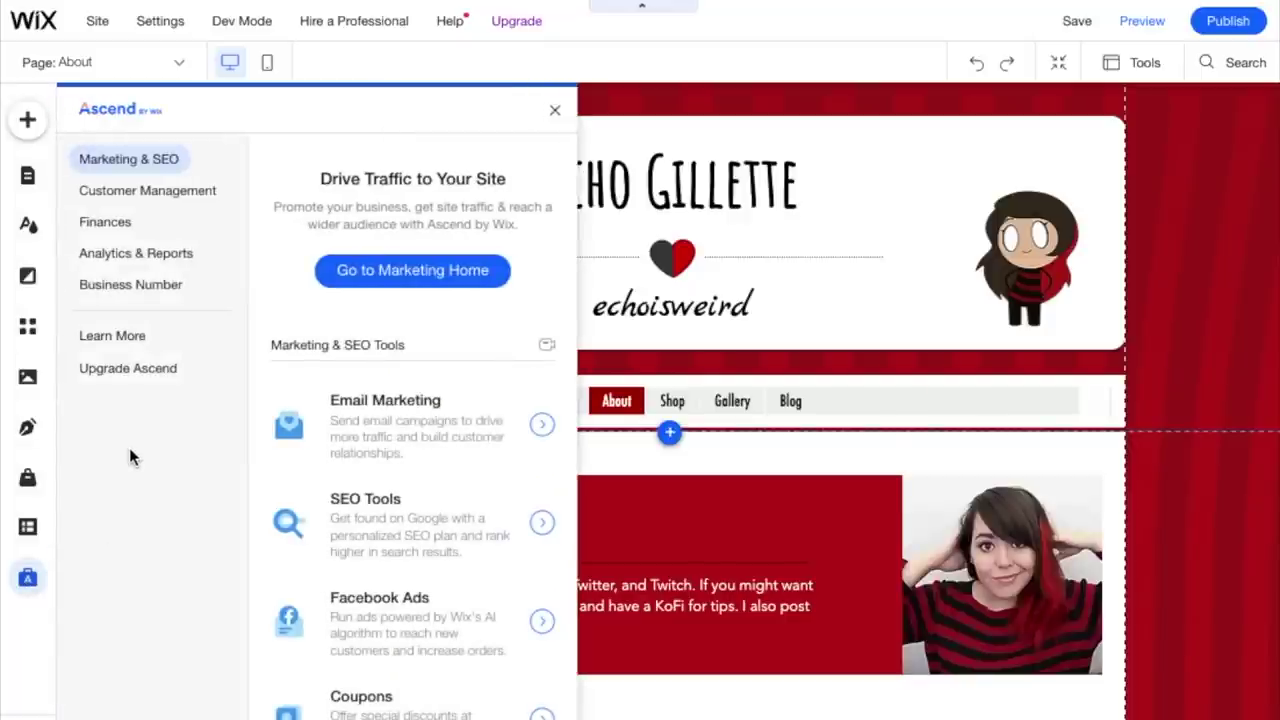
click(137, 200)
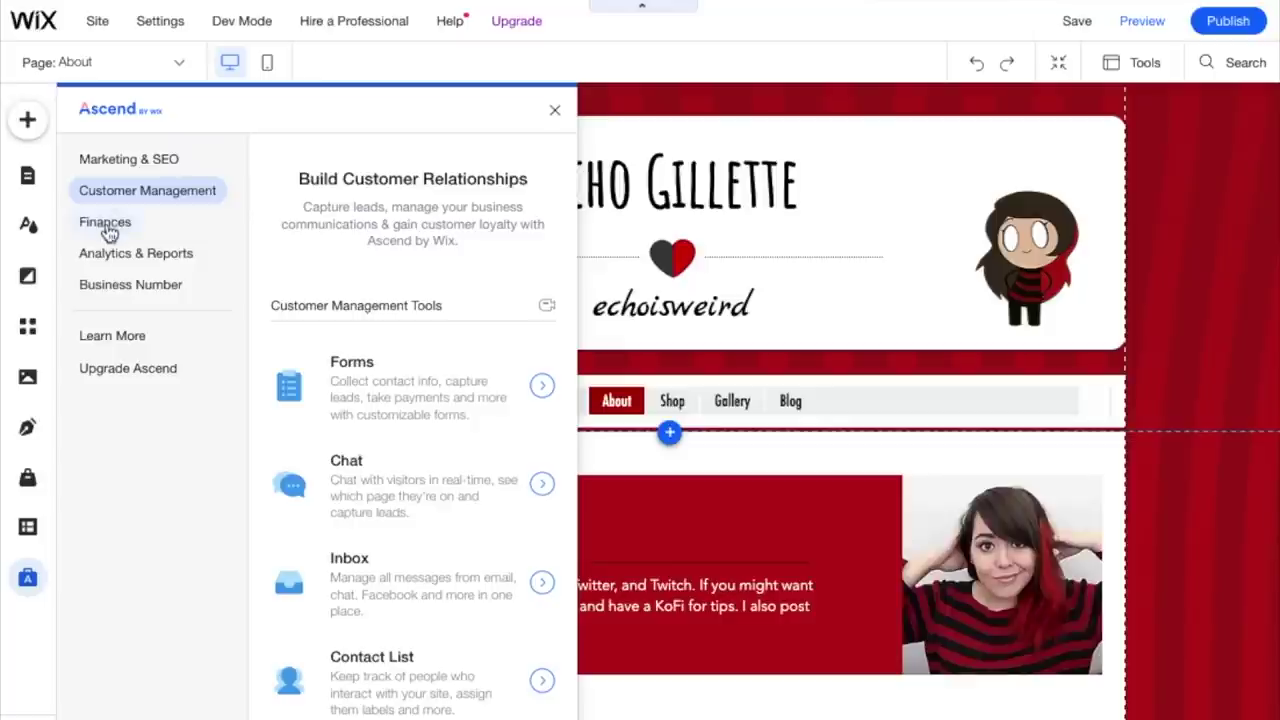
click(108, 228)
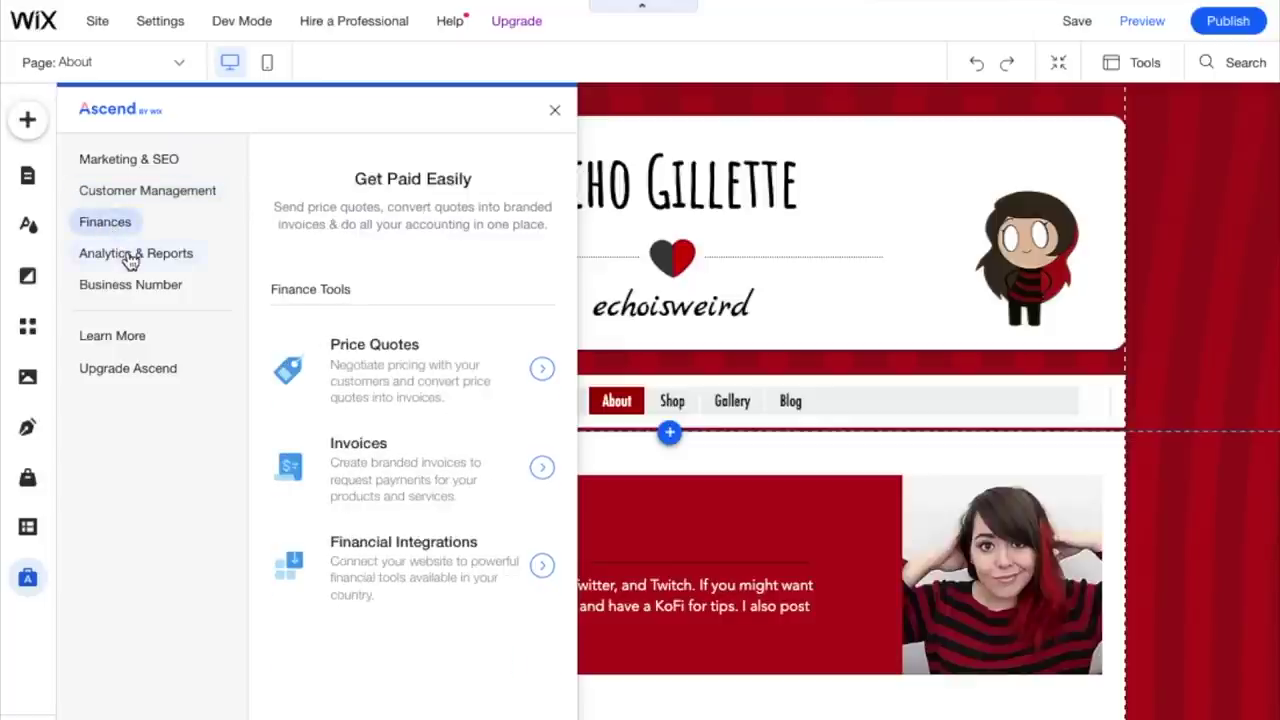
click(128, 258)
click(105, 290)
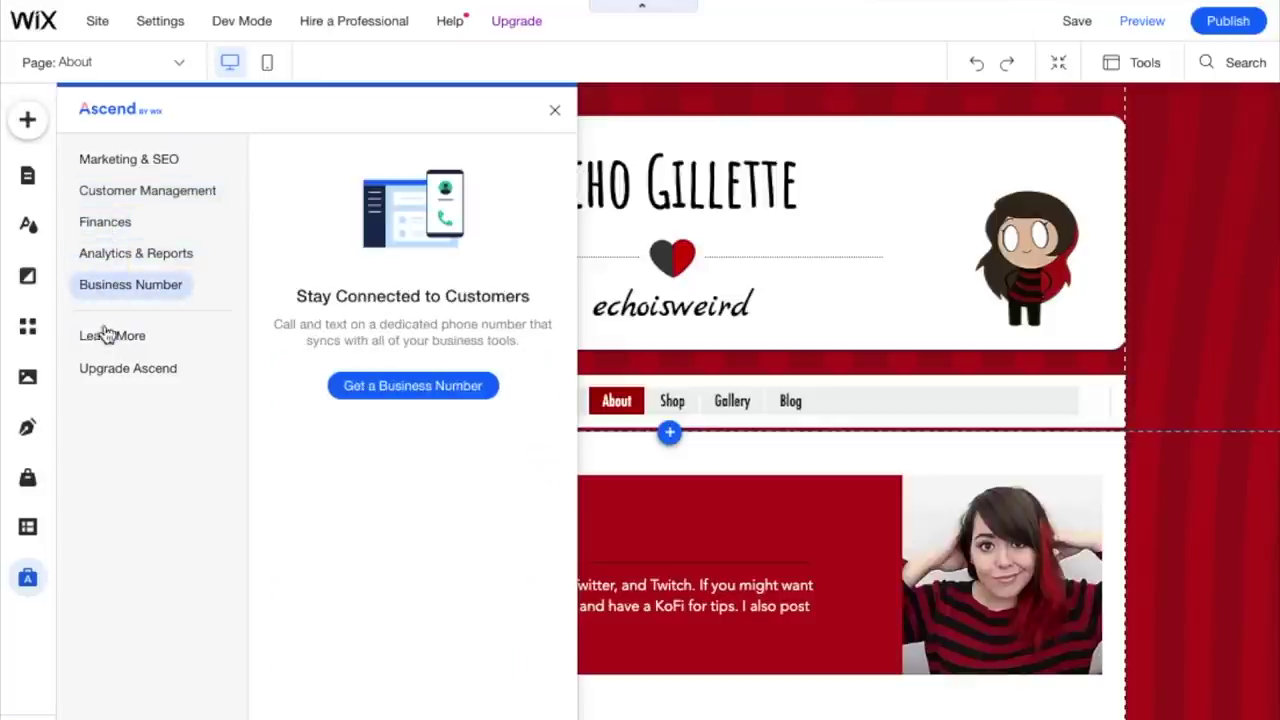
click(107, 340)
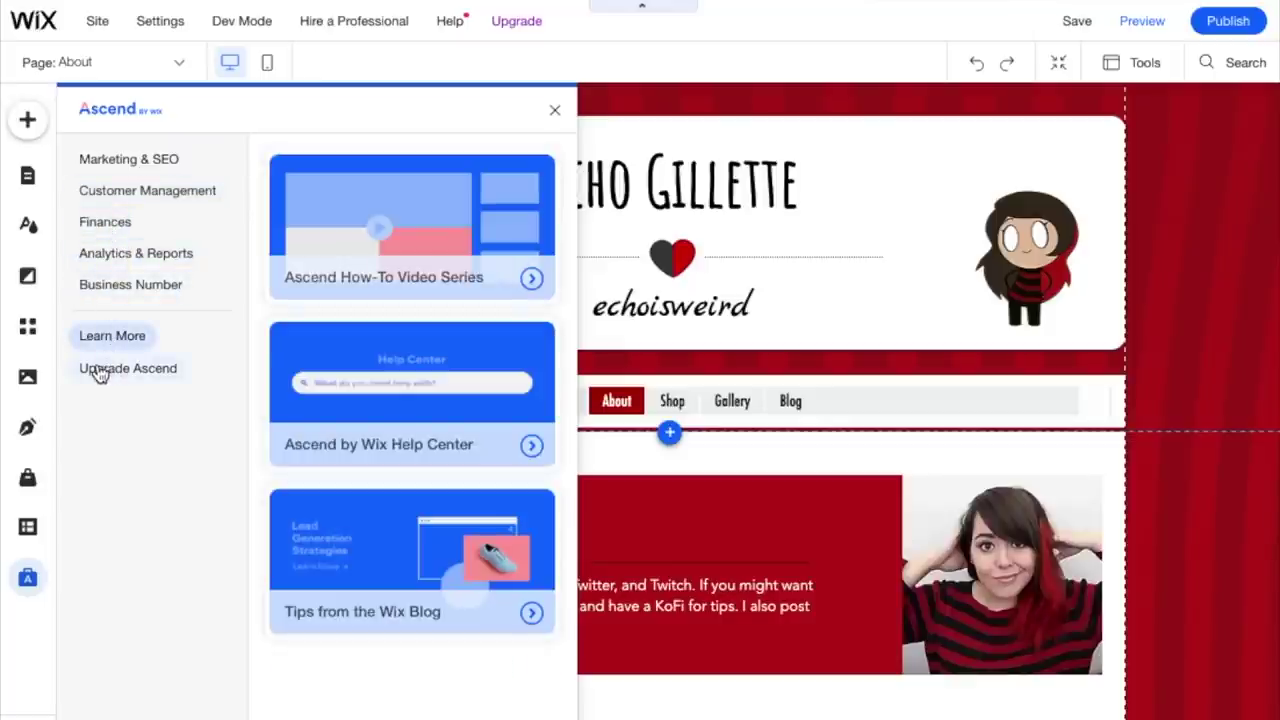
click(101, 370)
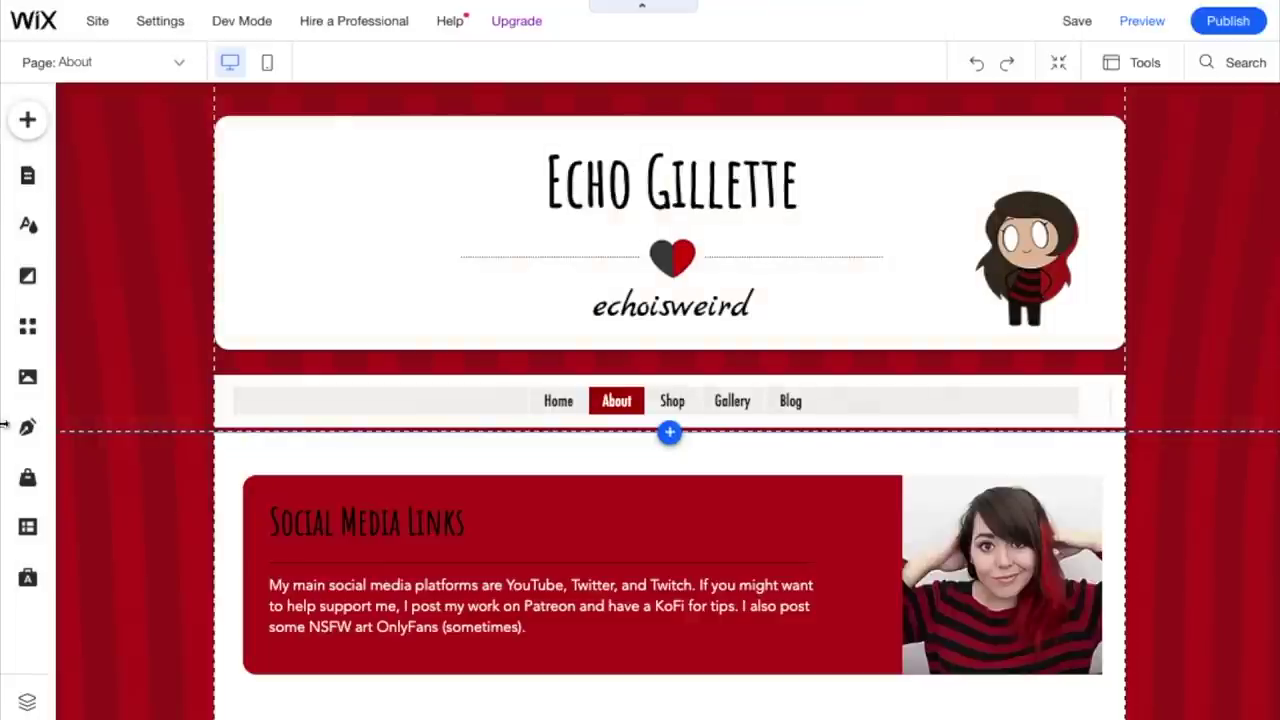
Step: Show the About page's layers list and move it beside the tool icons, clear of the header title
click(27, 705)
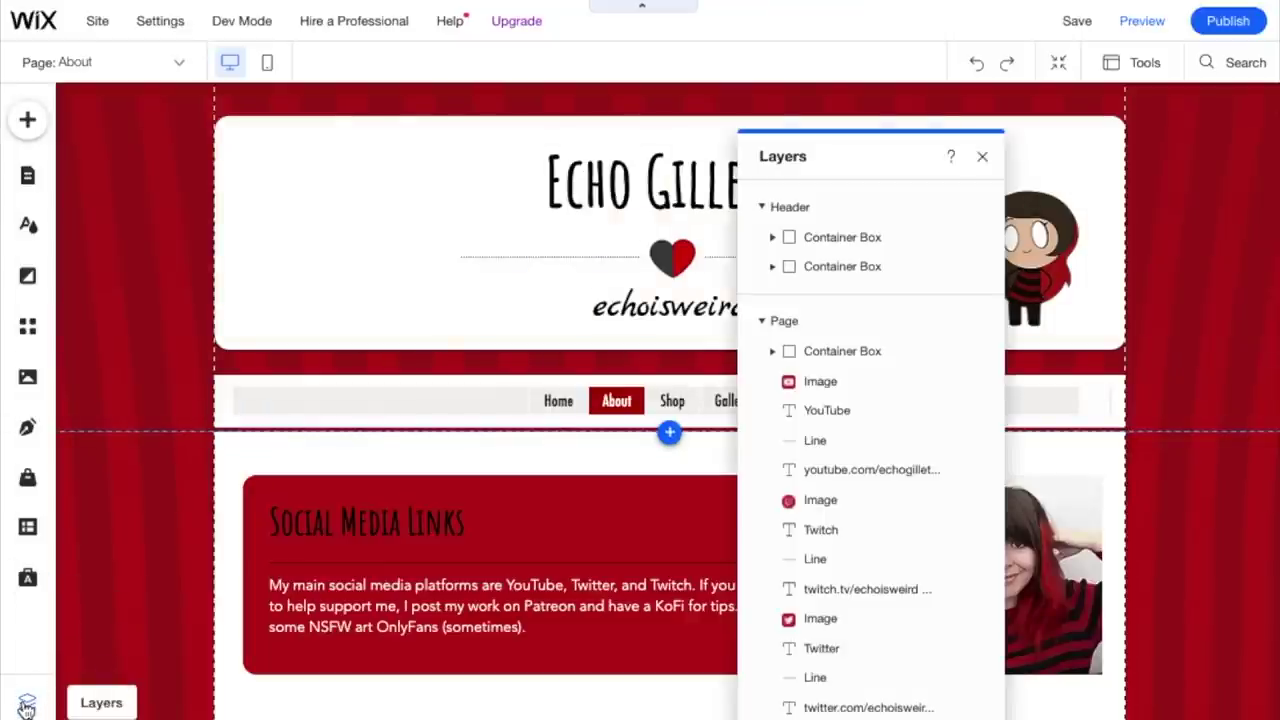
drag(903, 143, 269, 114)
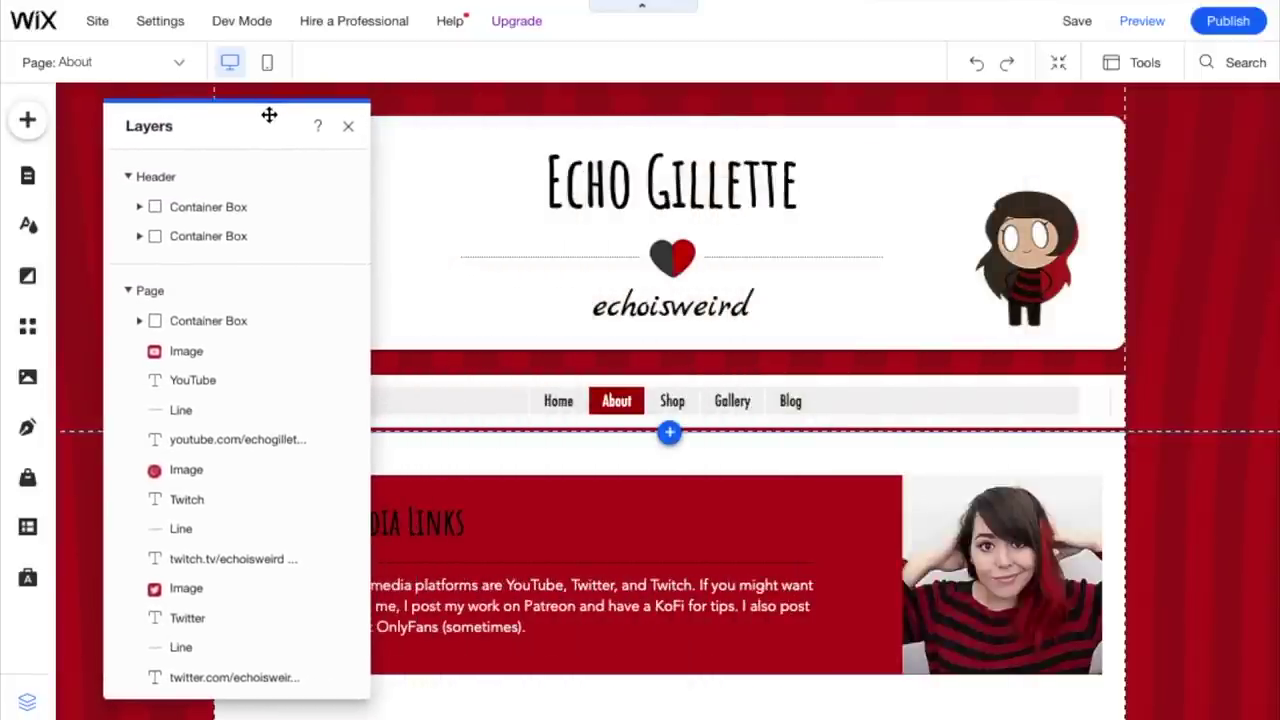
scroll(183, 585, down, 5)
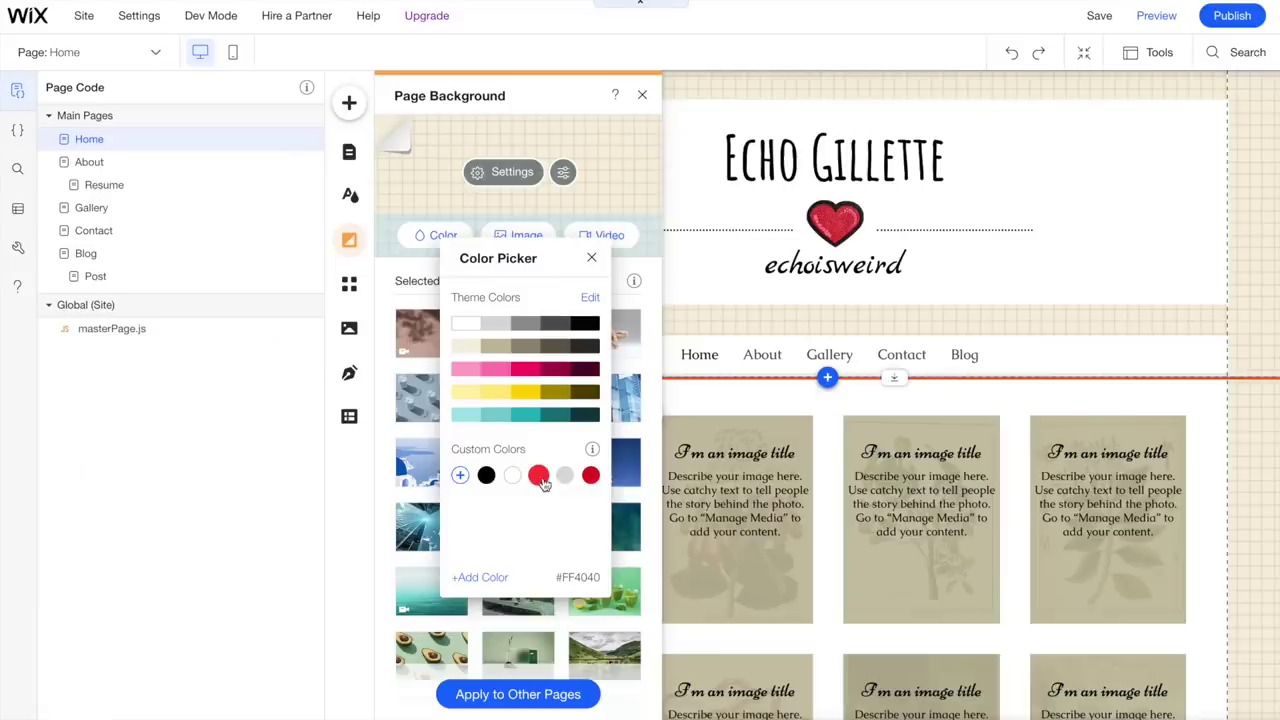
Step: Set the Home page background to red with the black-and-white zigzag pattern, and change the color behind the background image
click(537, 477)
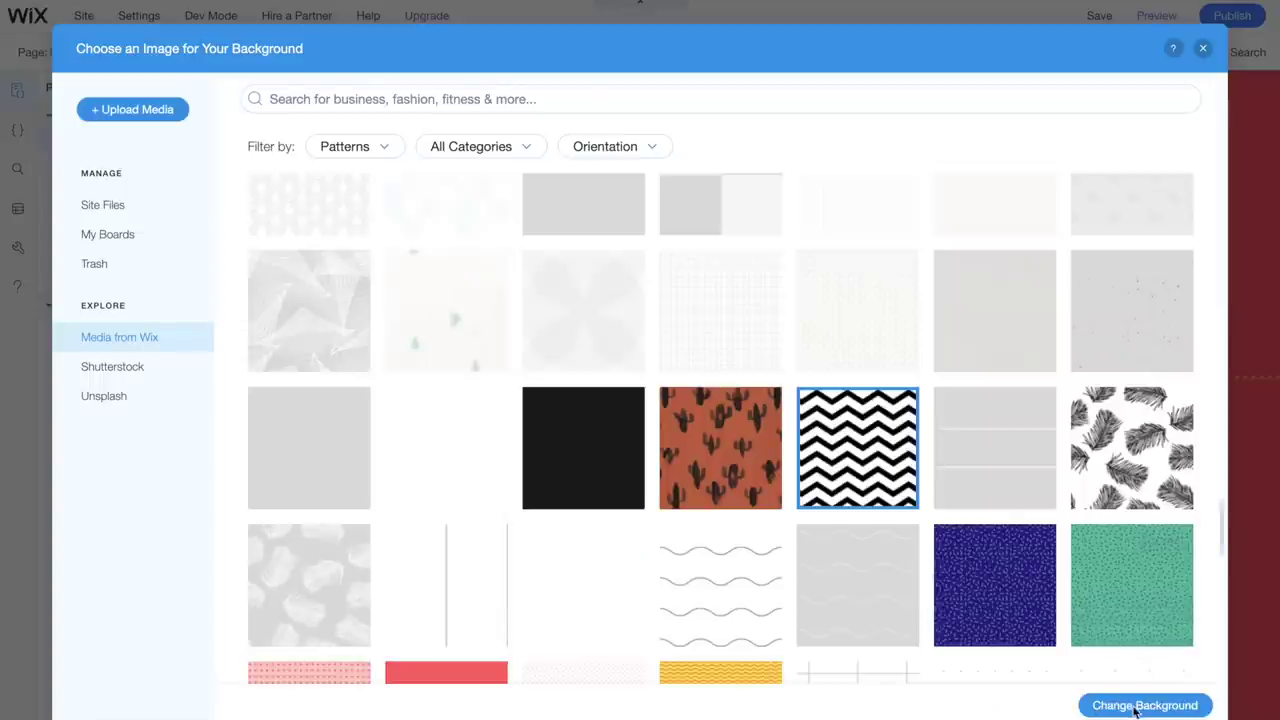
click(1134, 710)
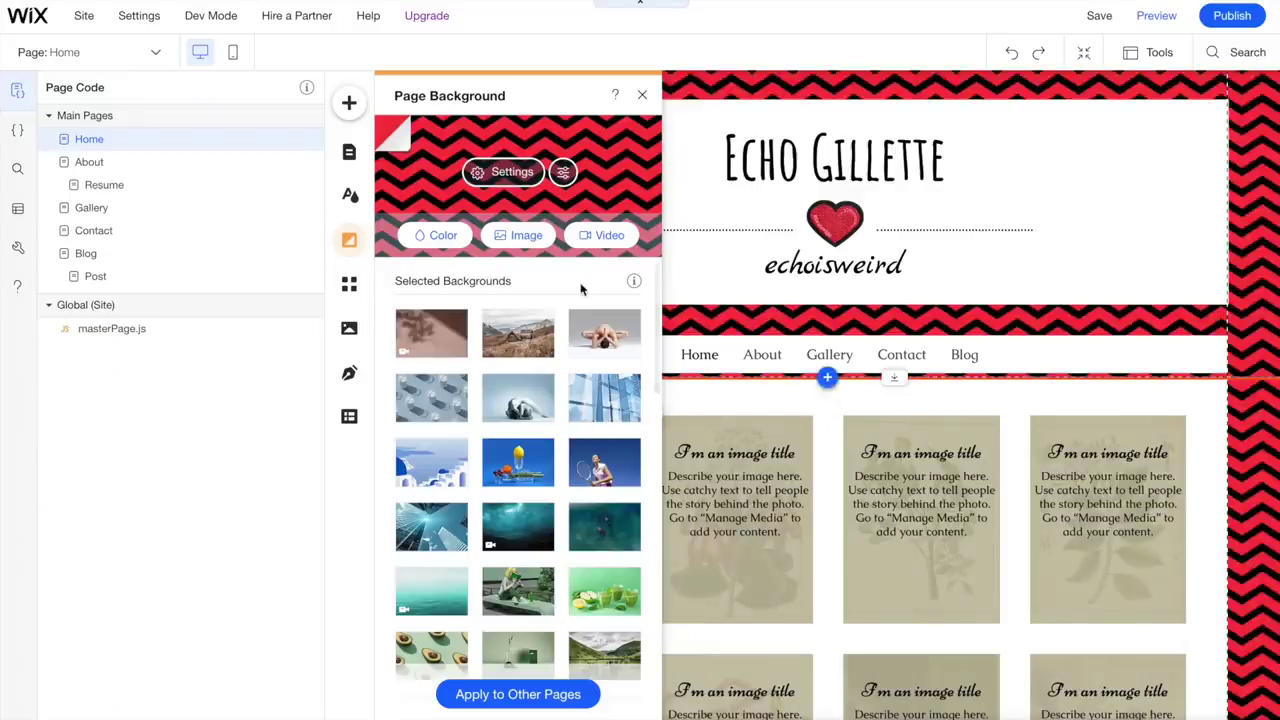
click(512, 171)
click(874, 208)
click(1026, 232)
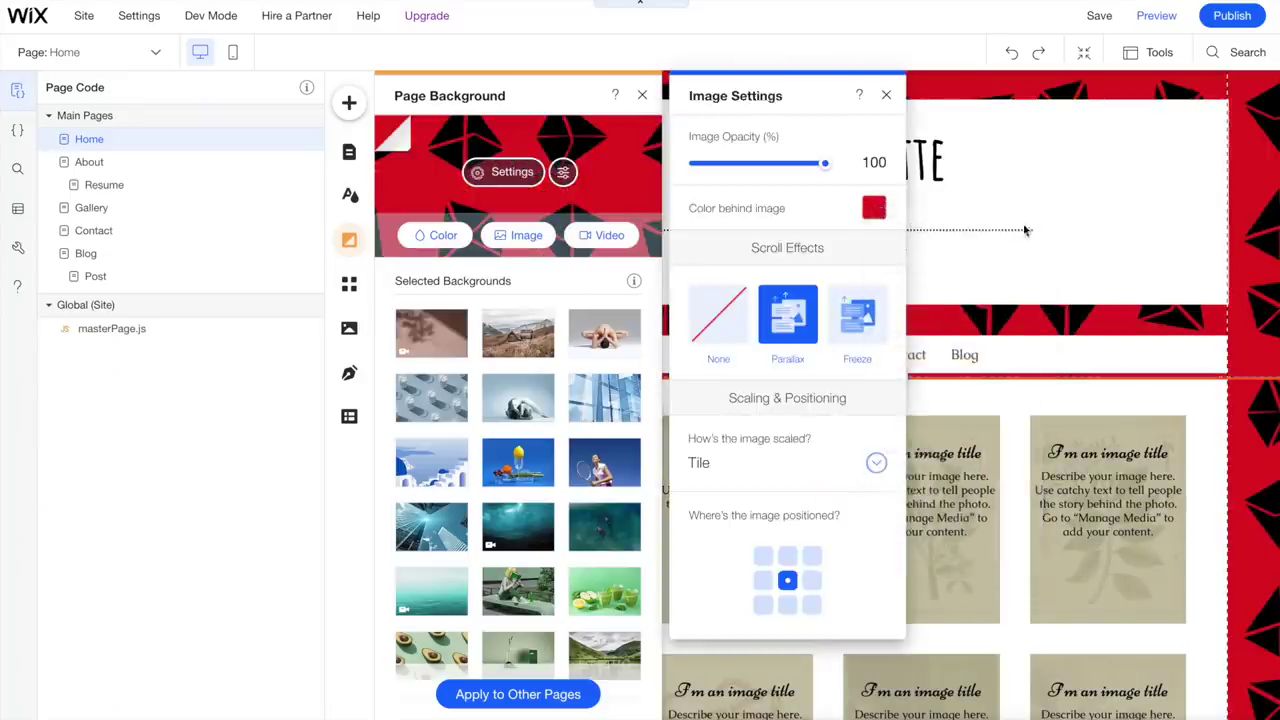
click(886, 95)
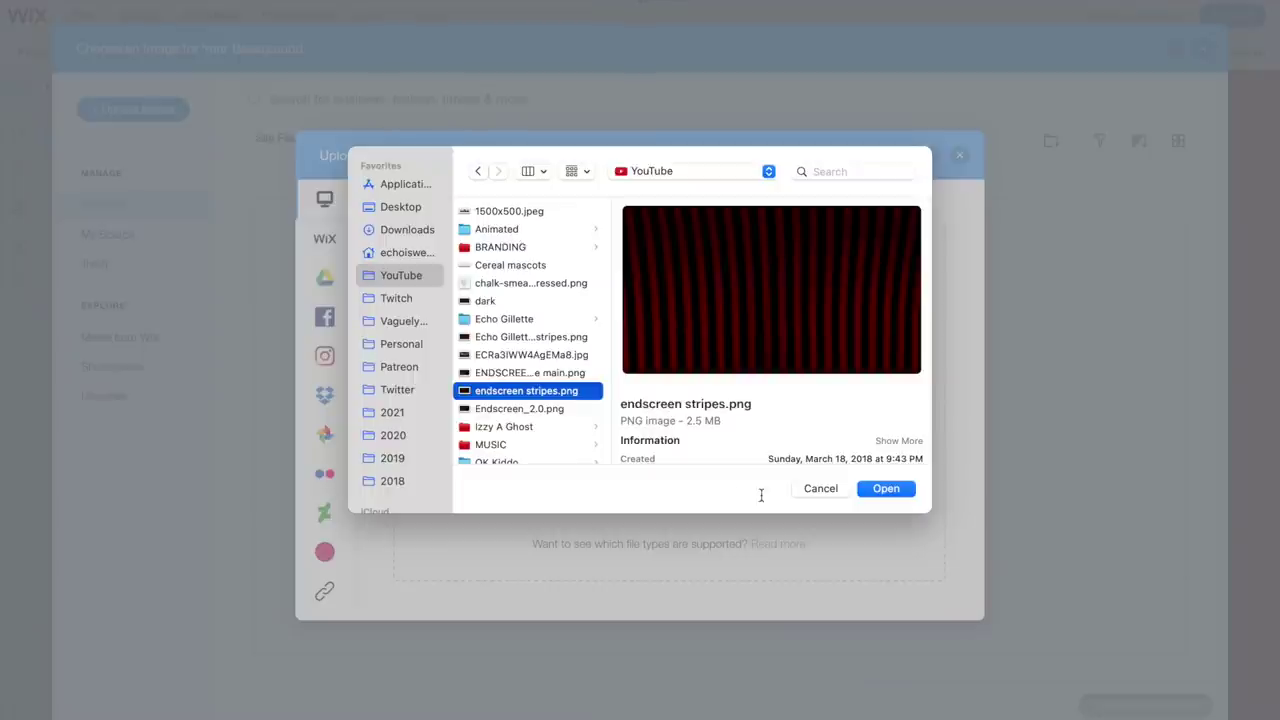
Step: Upload endscreen stripes.png as the Home page background and lower its image opacity
click(884, 489)
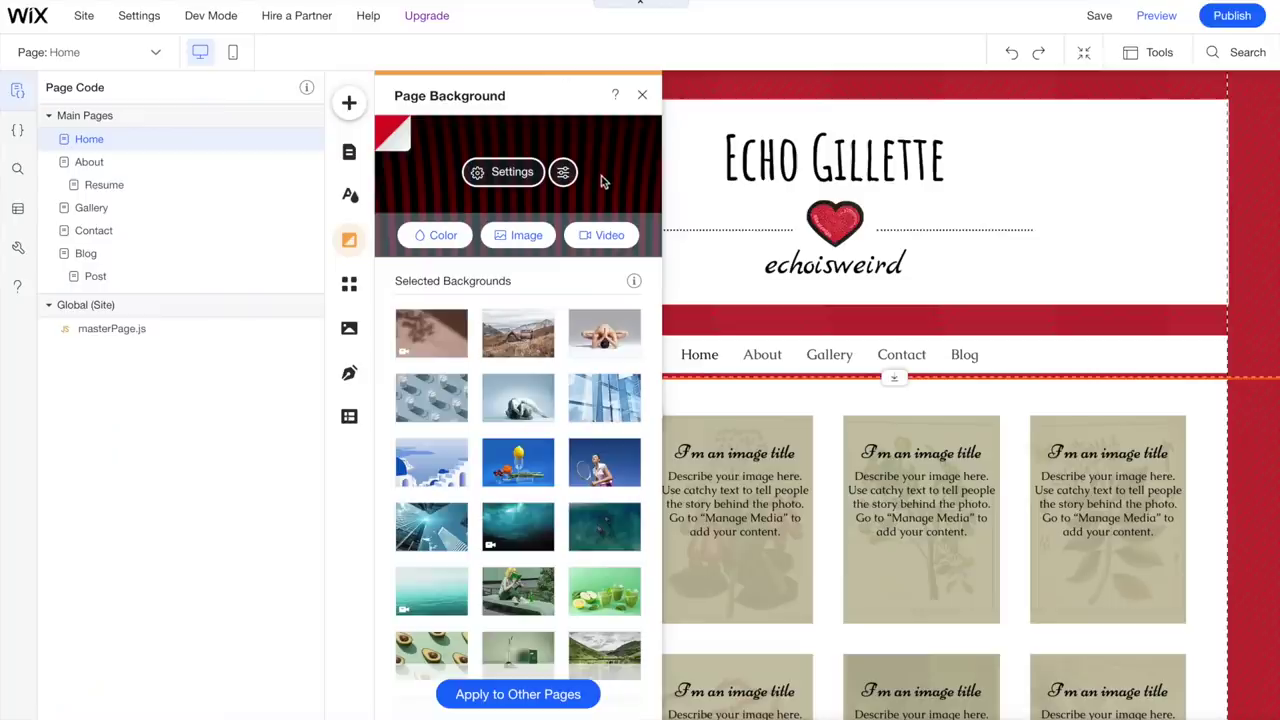
click(512, 171)
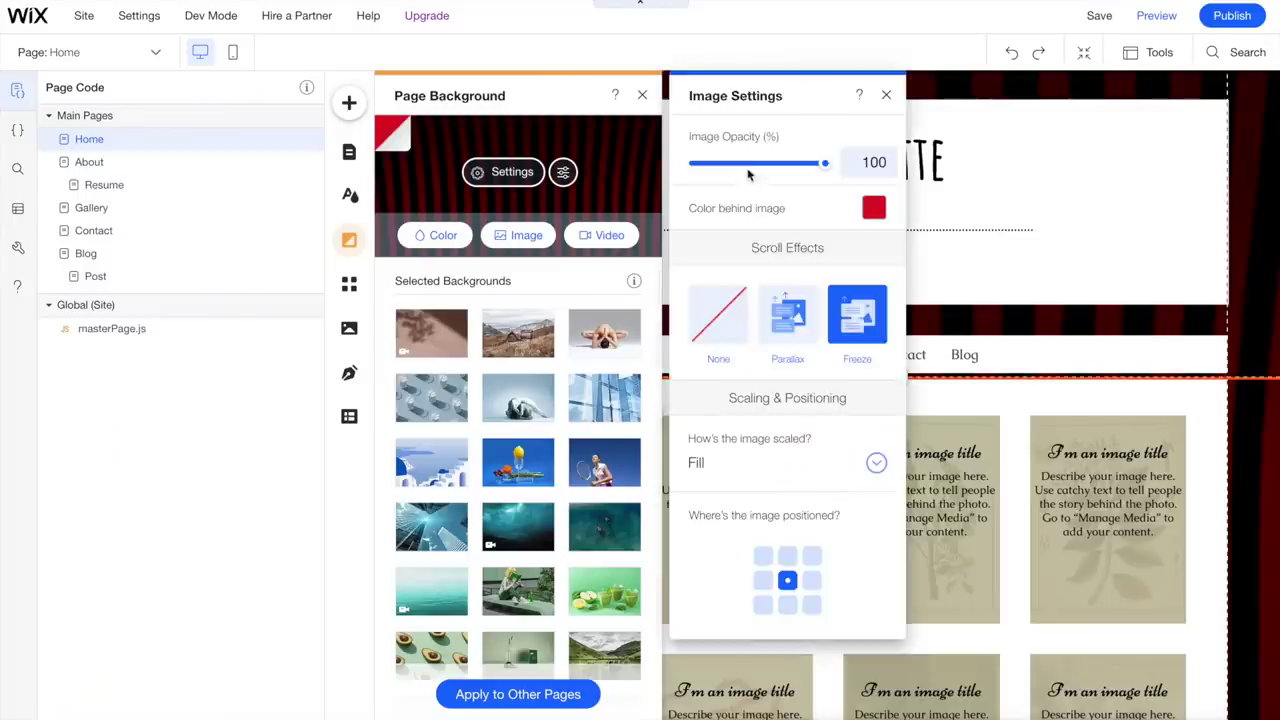
drag(829, 163, 748, 172)
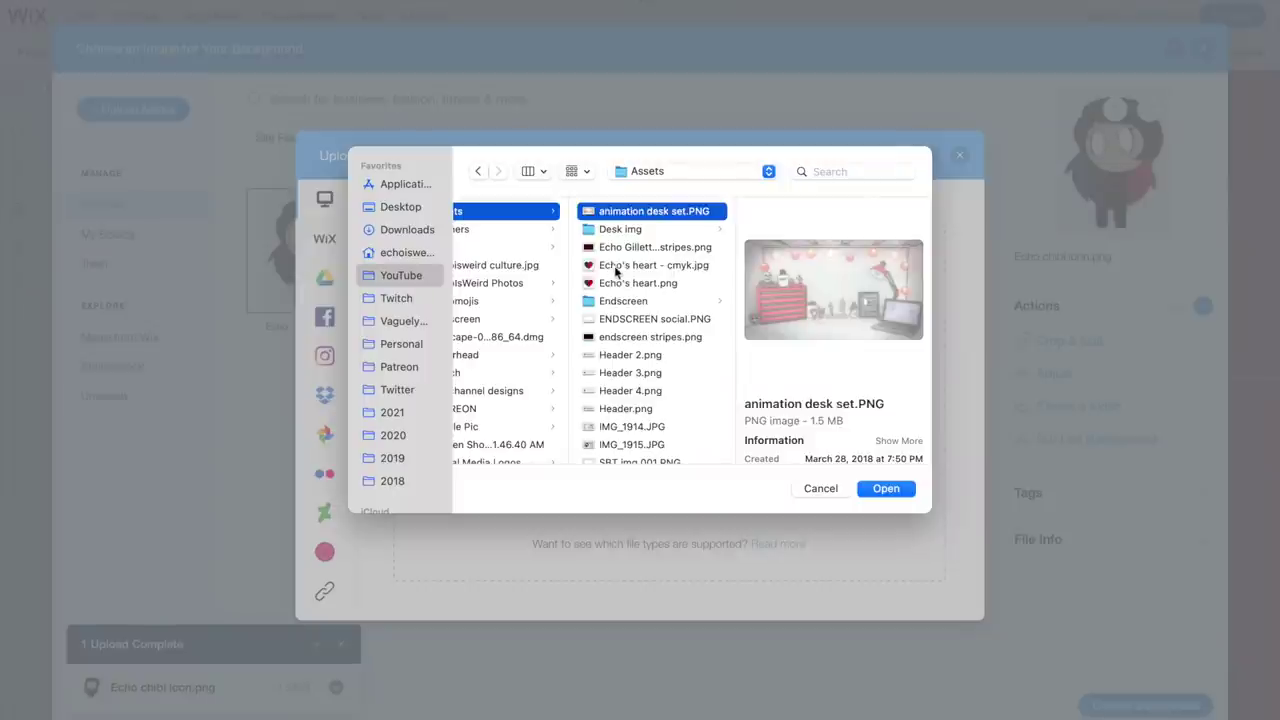
Step: Upload Echo's heart.png from the Assets folder to the site files and close the background image chooser
click(616, 267)
click(617, 283)
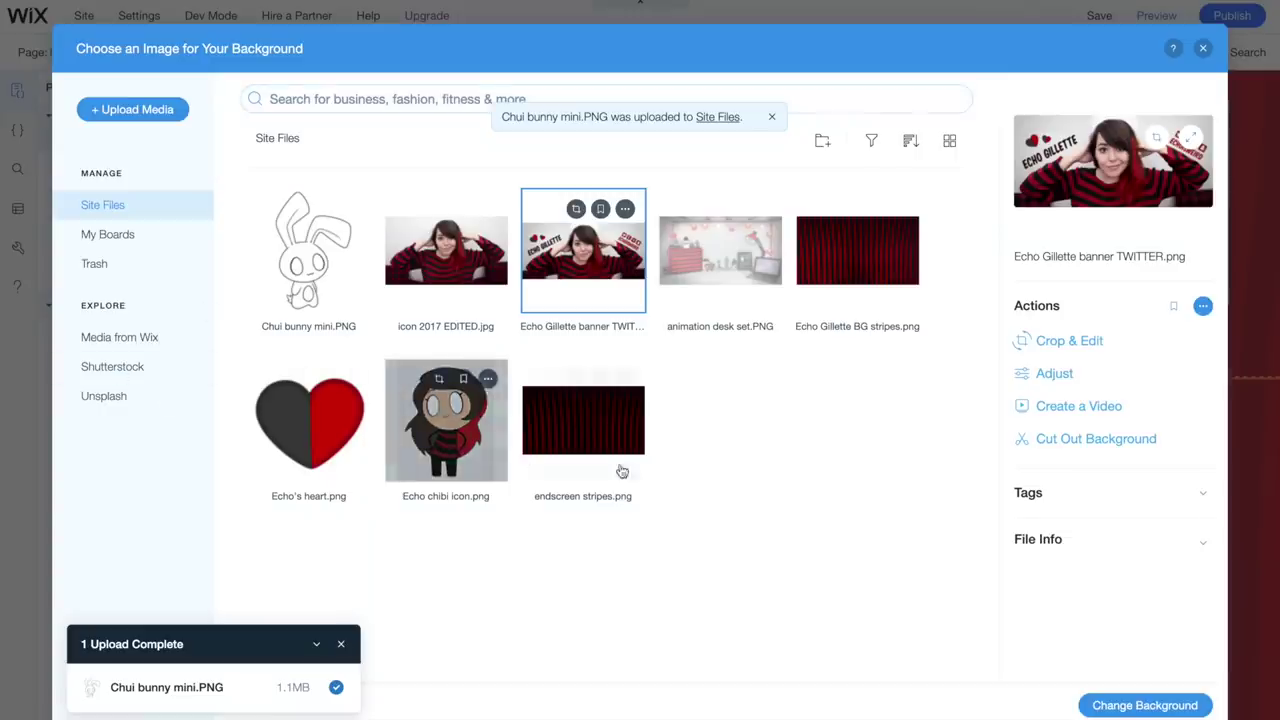
click(1203, 48)
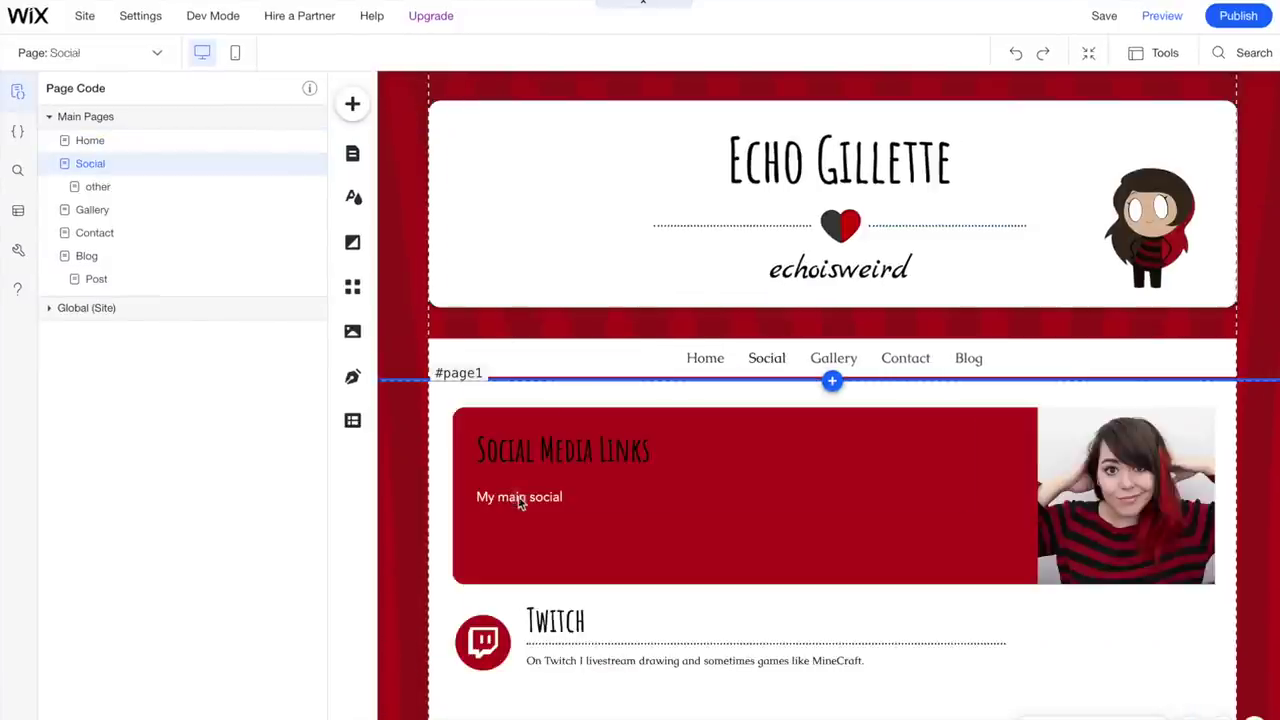
Step: Complete the Social Media Links paragraph, naming YouTube, Twitter and Twitch as main platforms and mentioning Patreon, KoFi and OnlyFans
click(517, 503)
double_click(517, 503)
click(566, 497)
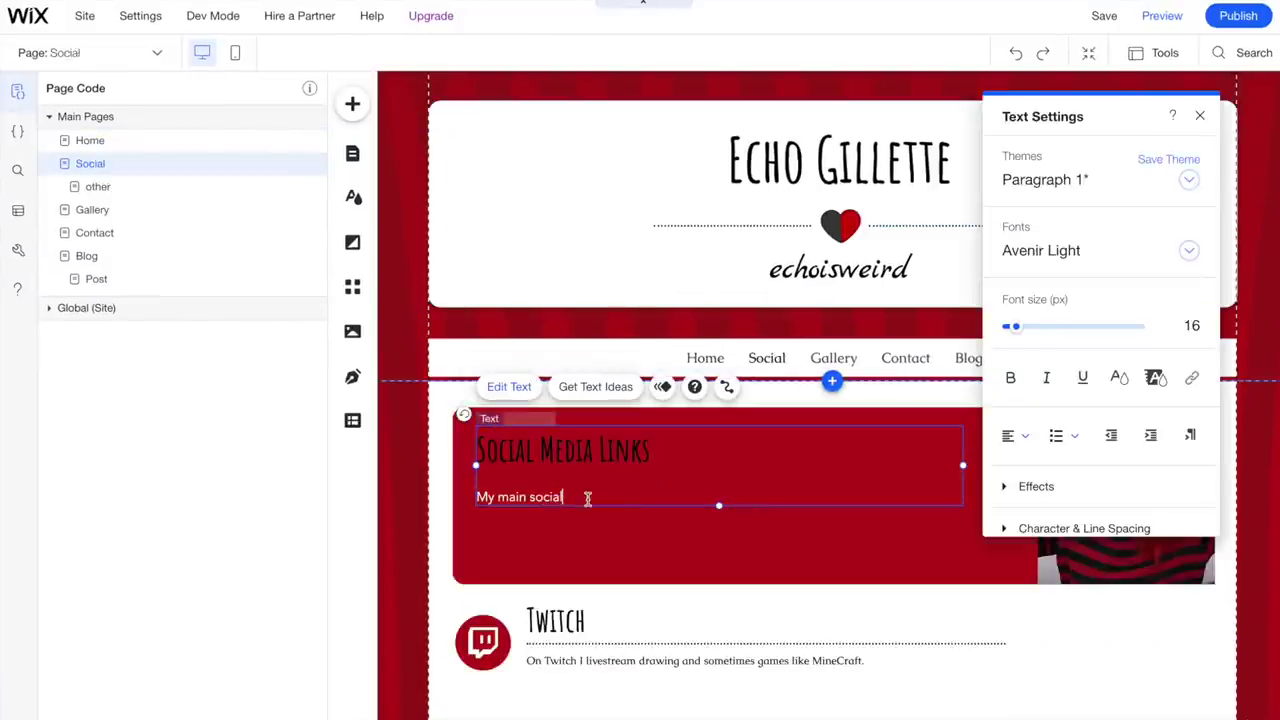
text(media platforms are YouTube, Twitter, and Twitch. I also post my work on Patreon and some NSFW OnlyFans)
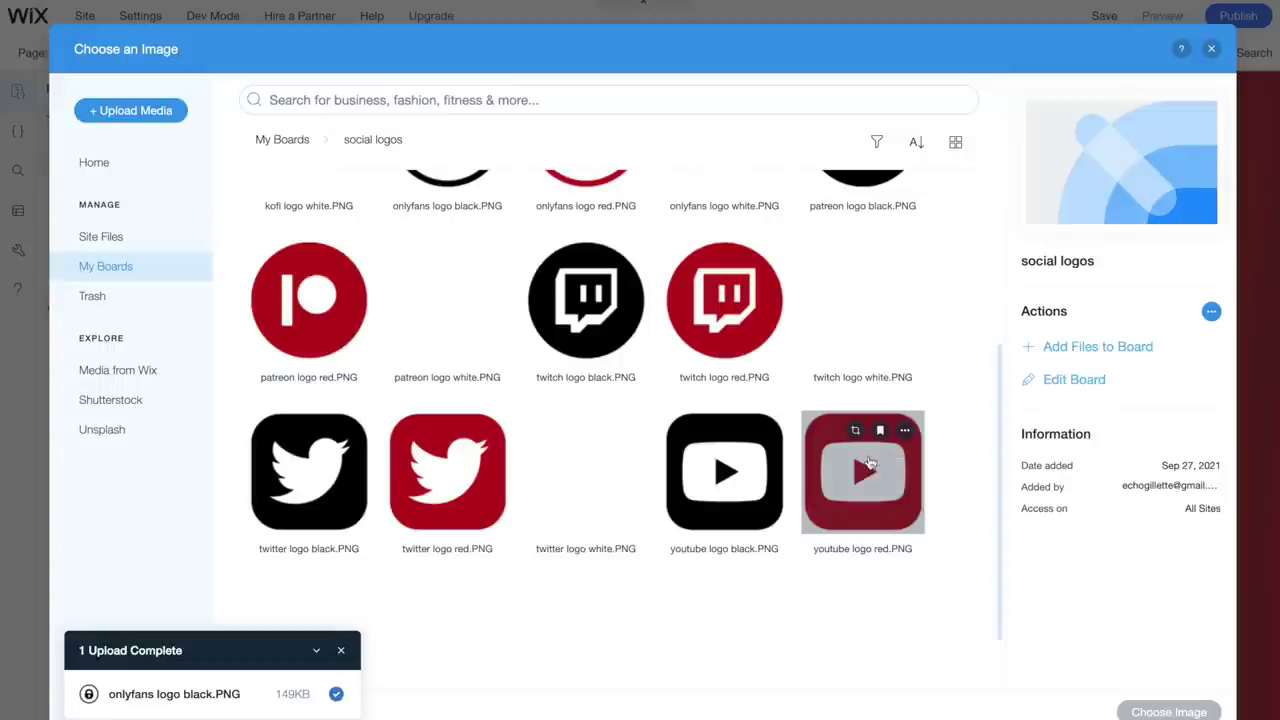
Step: Replace the Twitch icon beside the YouTube heading with youtube logo red.PNG from the social logos board
click(860, 477)
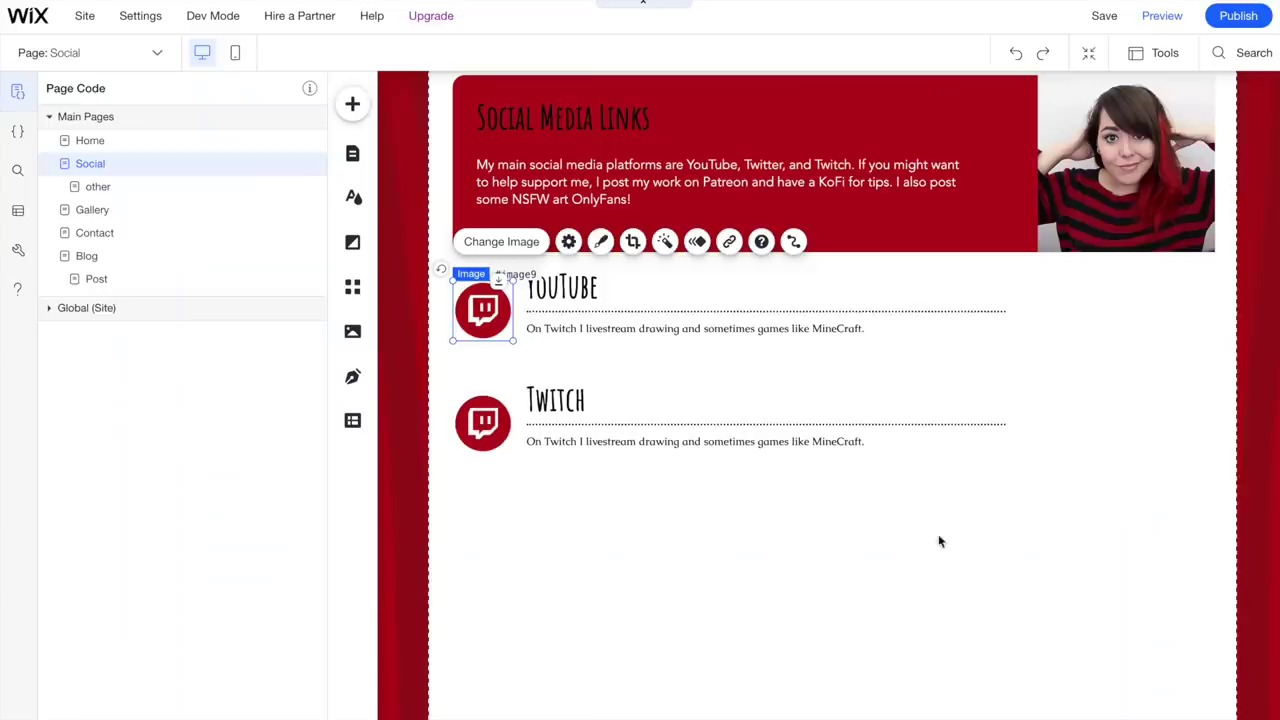
click(1168, 711)
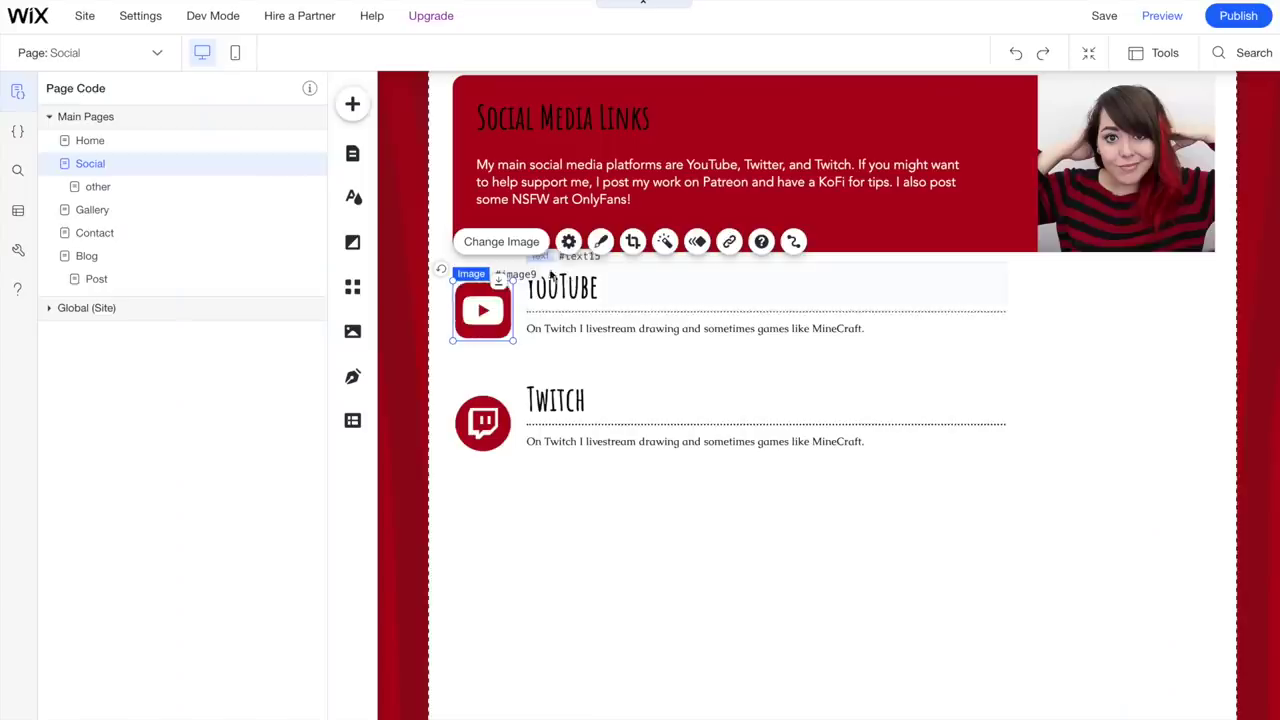
click(580, 365)
Step: Duplicate the lowest Twitch link block, and open the image chooser for the icon of the last block
scroll(1145, 443, down, 3)
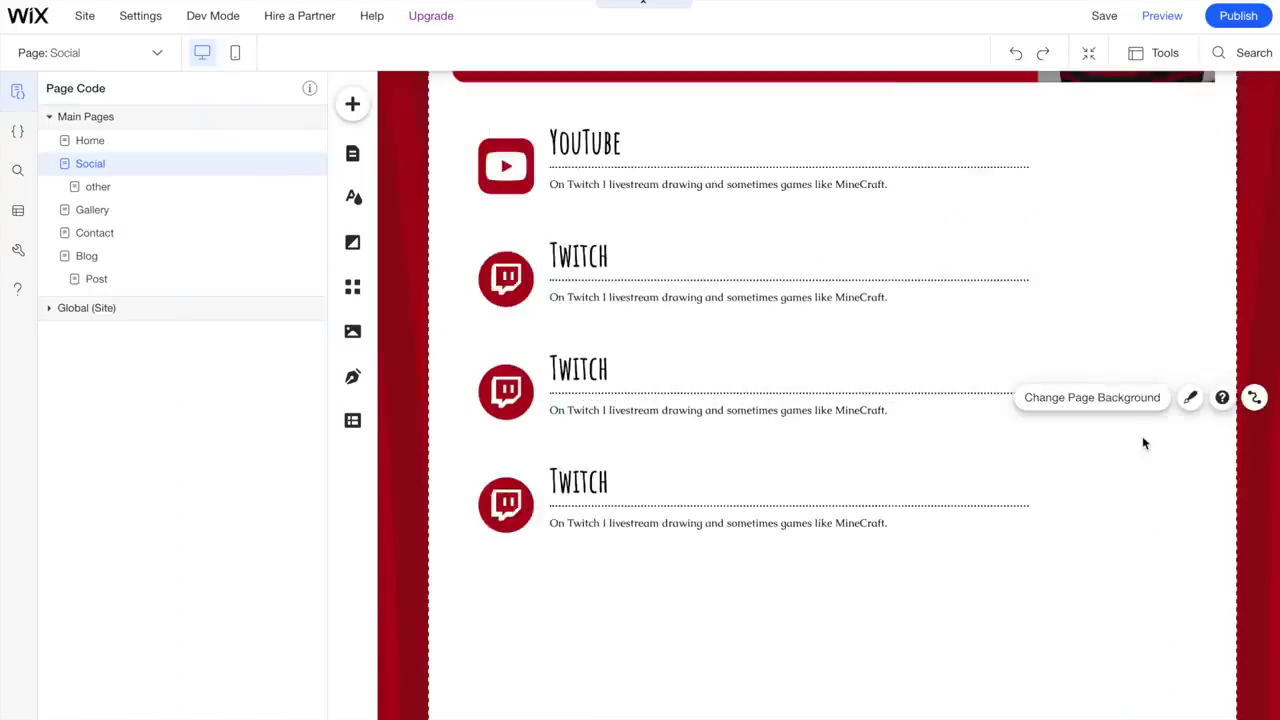
drag(1088, 563, 515, 470)
right_click(517, 500)
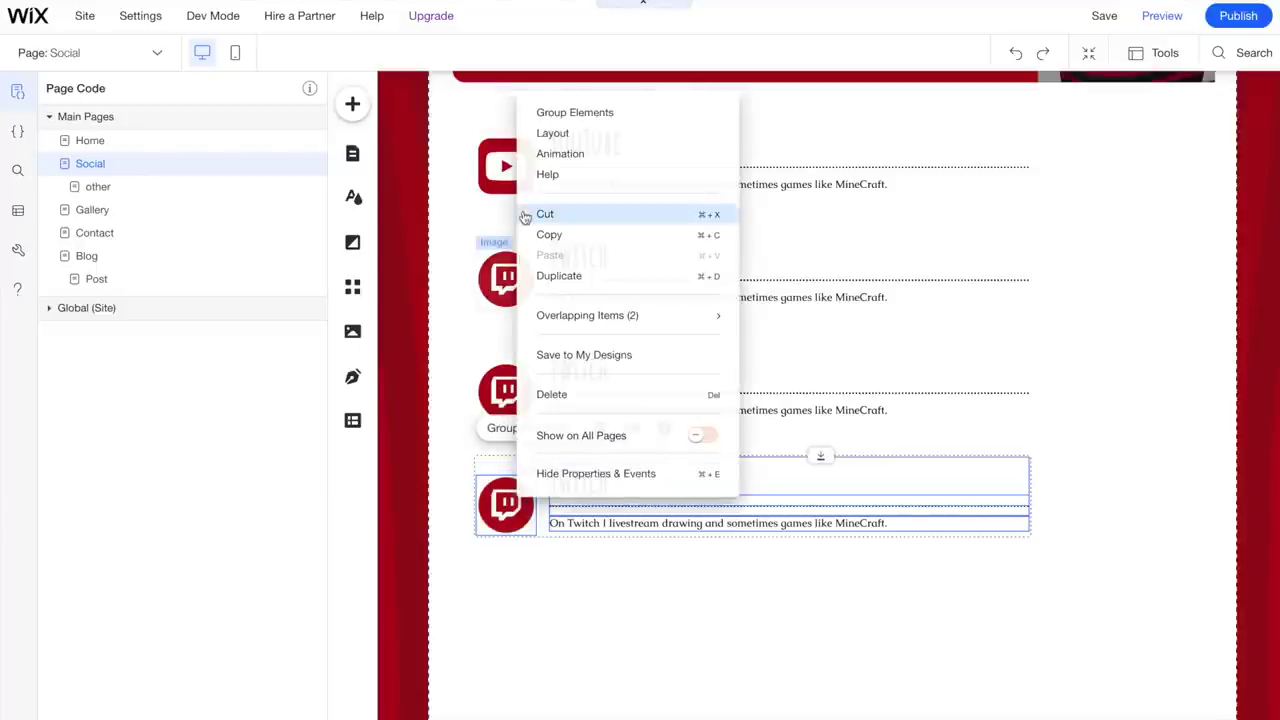
click(552, 277)
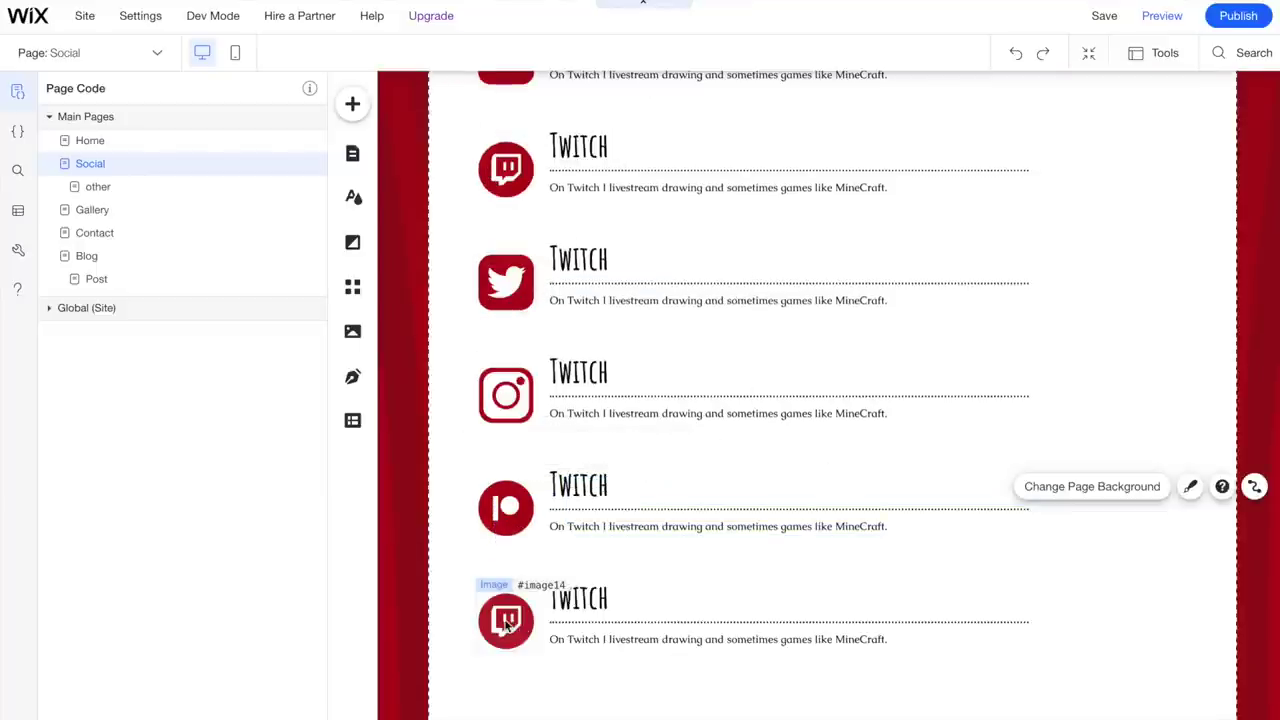
click(507, 605)
click(522, 554)
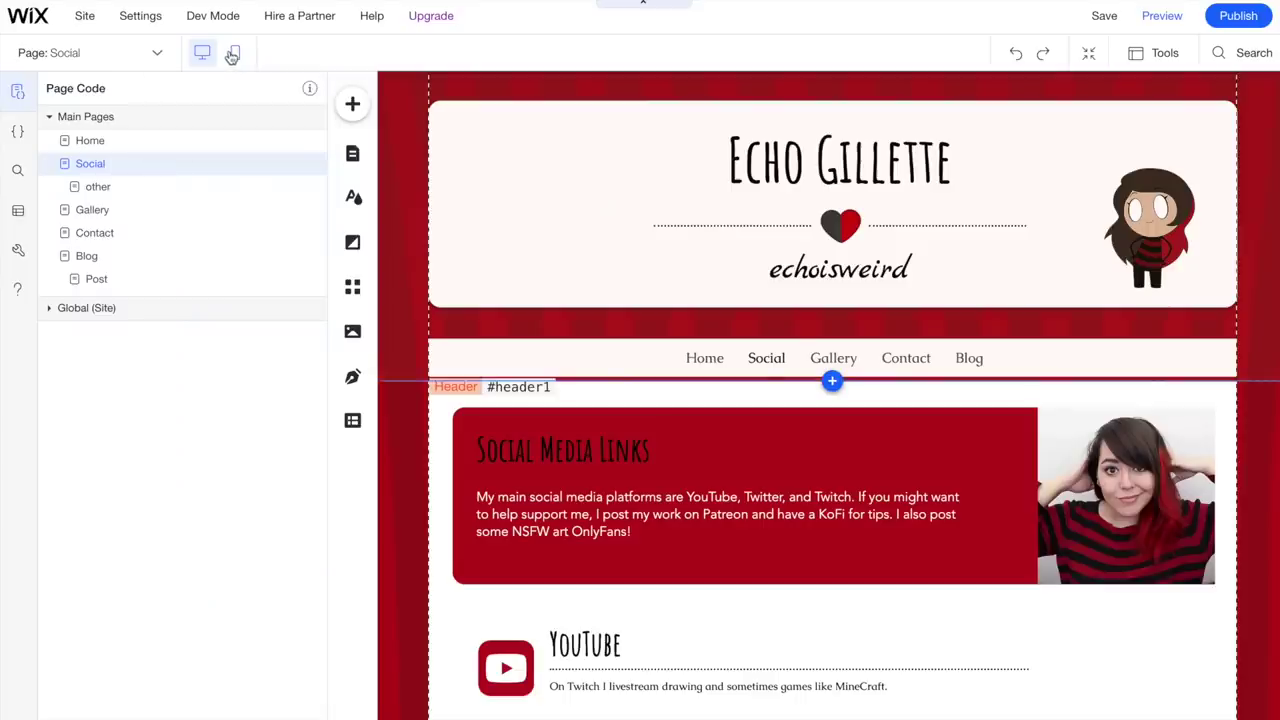
Step: Switch to the mobile layout and rearrange the Social page's link blocks so each heading sits beside its icon above the description
click(233, 53)
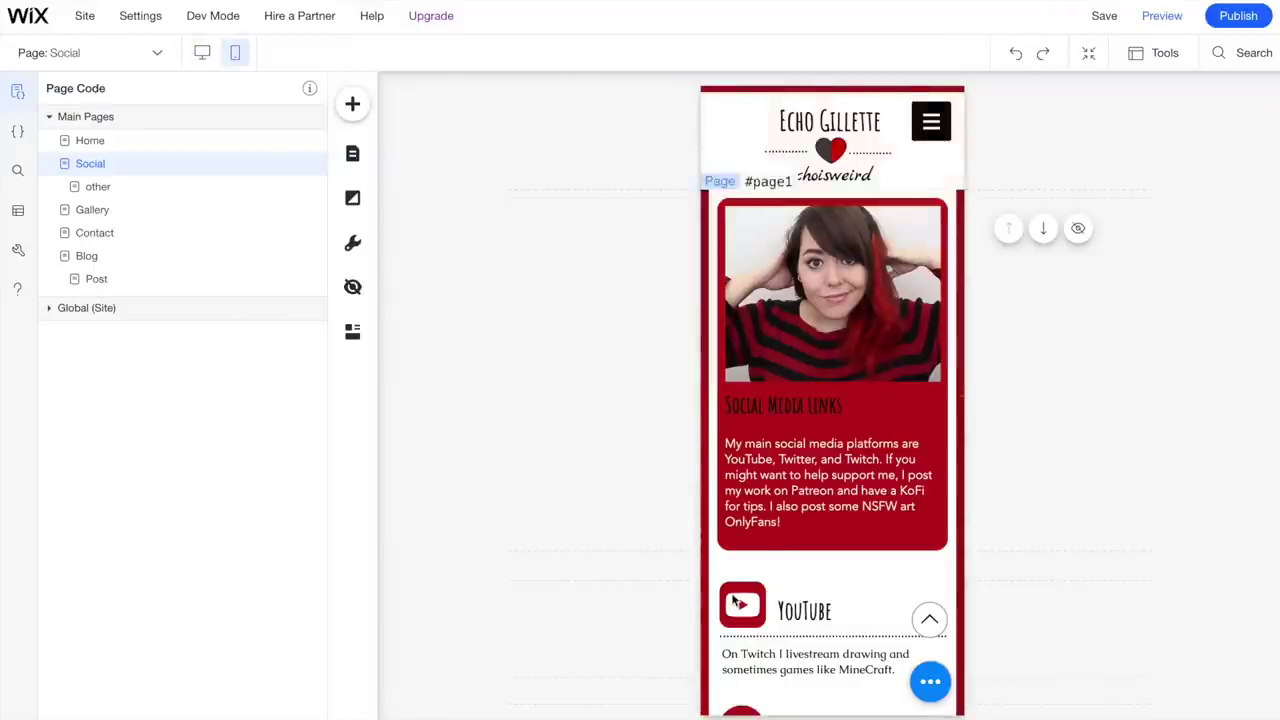
scroll(733, 598, down, 3)
scroll(733, 598, down, 3)
drag(741, 466, 789, 438)
click(790, 663)
drag(797, 663, 793, 617)
scroll(793, 617, down, 3)
click(790, 500)
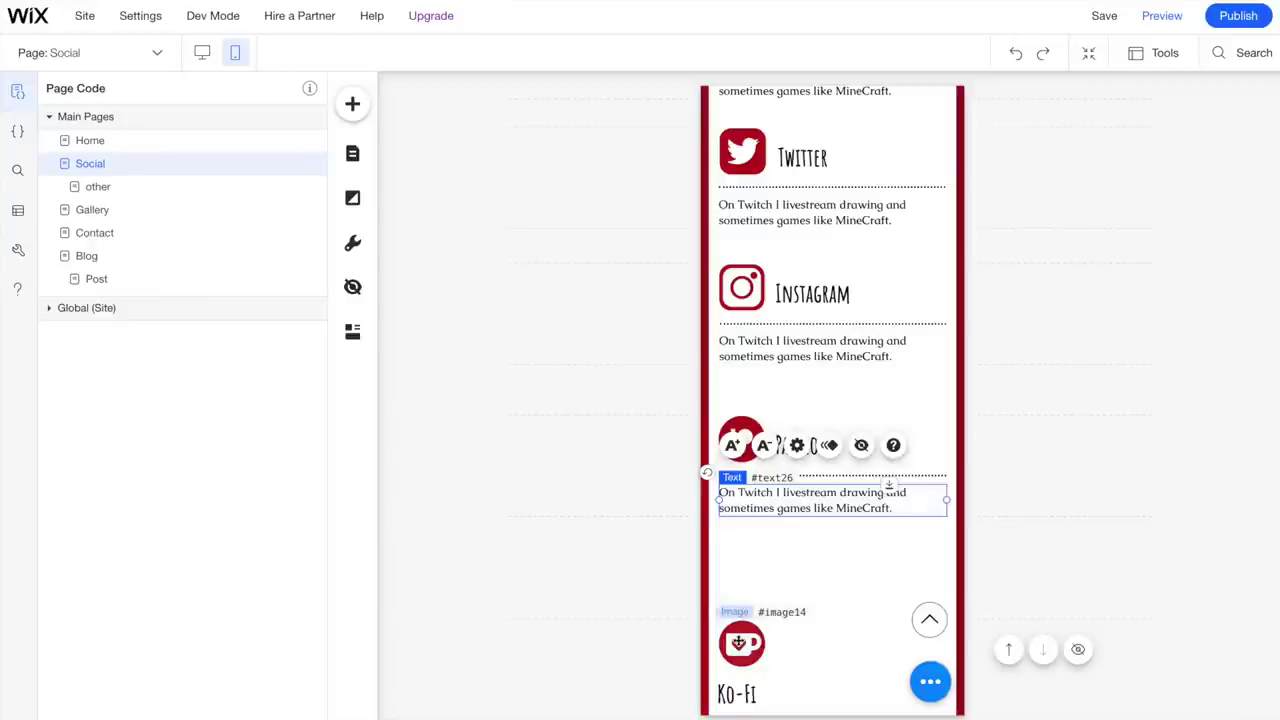
Step: Move the Ko-Fi icon up closer to the Patreon description in the mobile layout and review the arranged link blocks
click(740, 644)
drag(738, 656, 744, 565)
scroll(821, 500, up, 6)
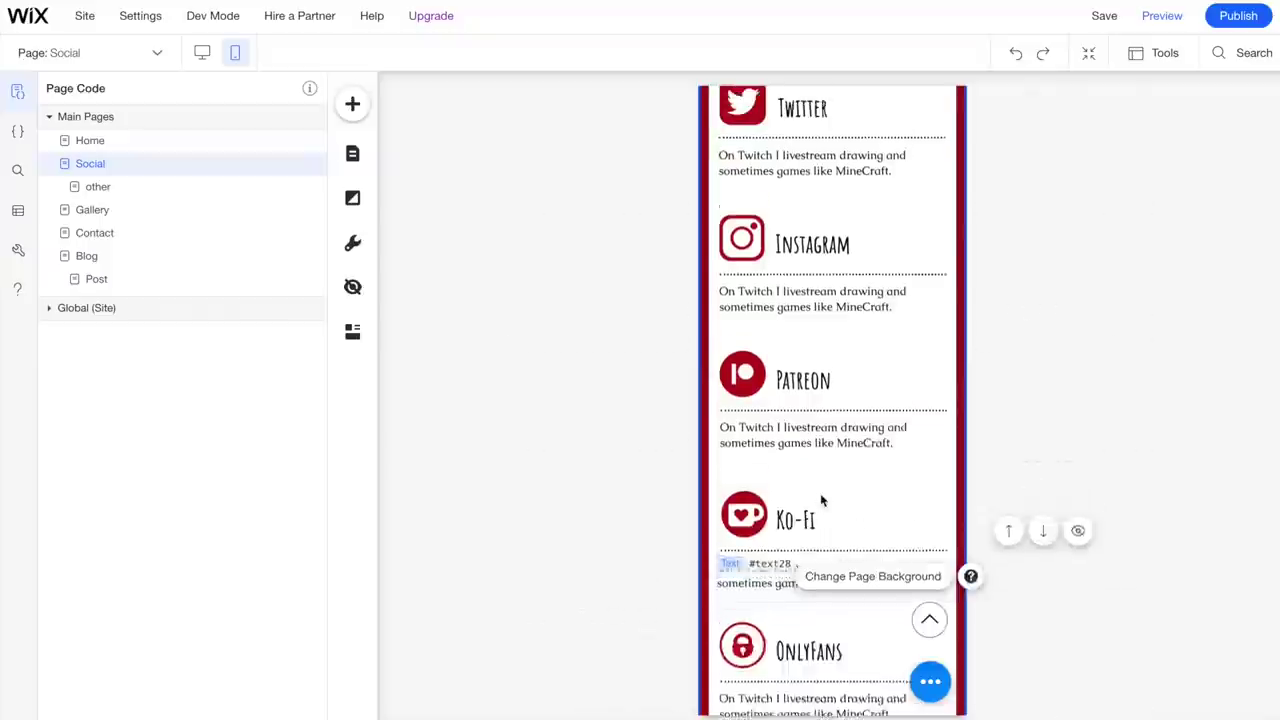
scroll(821, 500, up, 5)
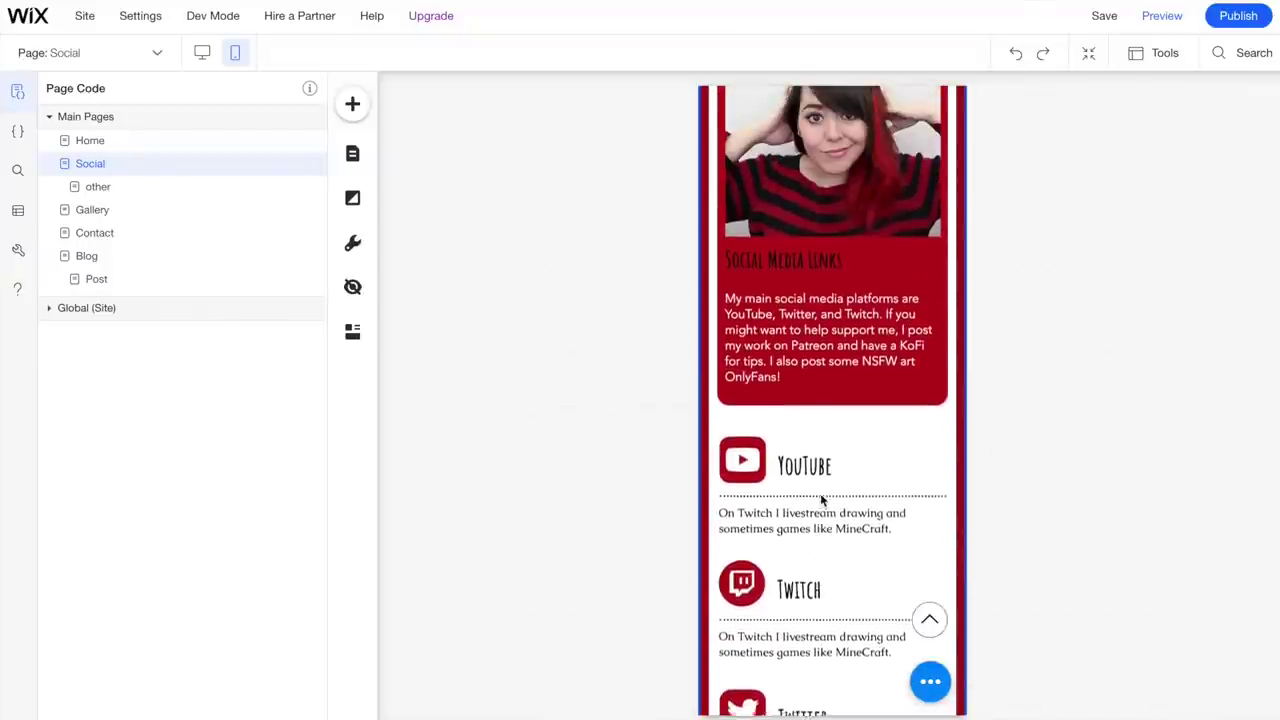
scroll(601, 383, up, 1)
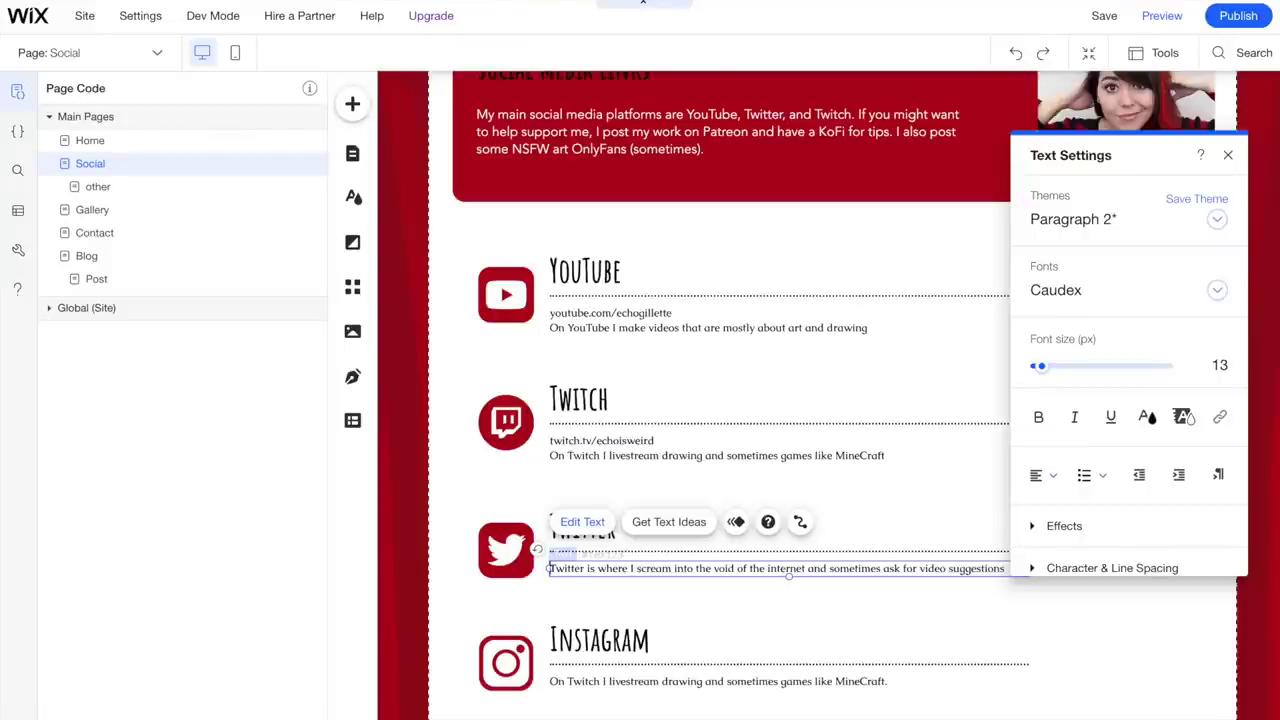
Step: Insert a line break above the Twitter section's description
key(Return)
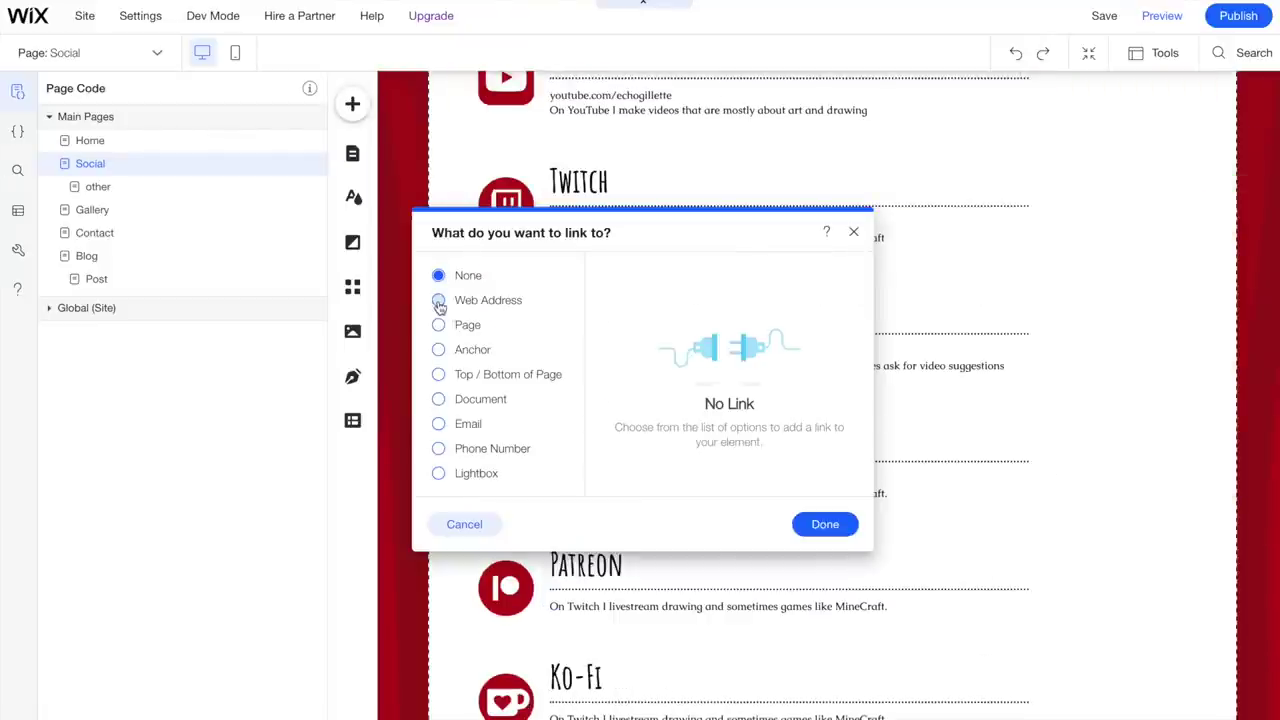
Step: Link the Instagram icon to the web address instragram.com/echoisweird, opening in a new window, and test the link in preview
click(438, 300)
text(instragram.com/echoisweird)
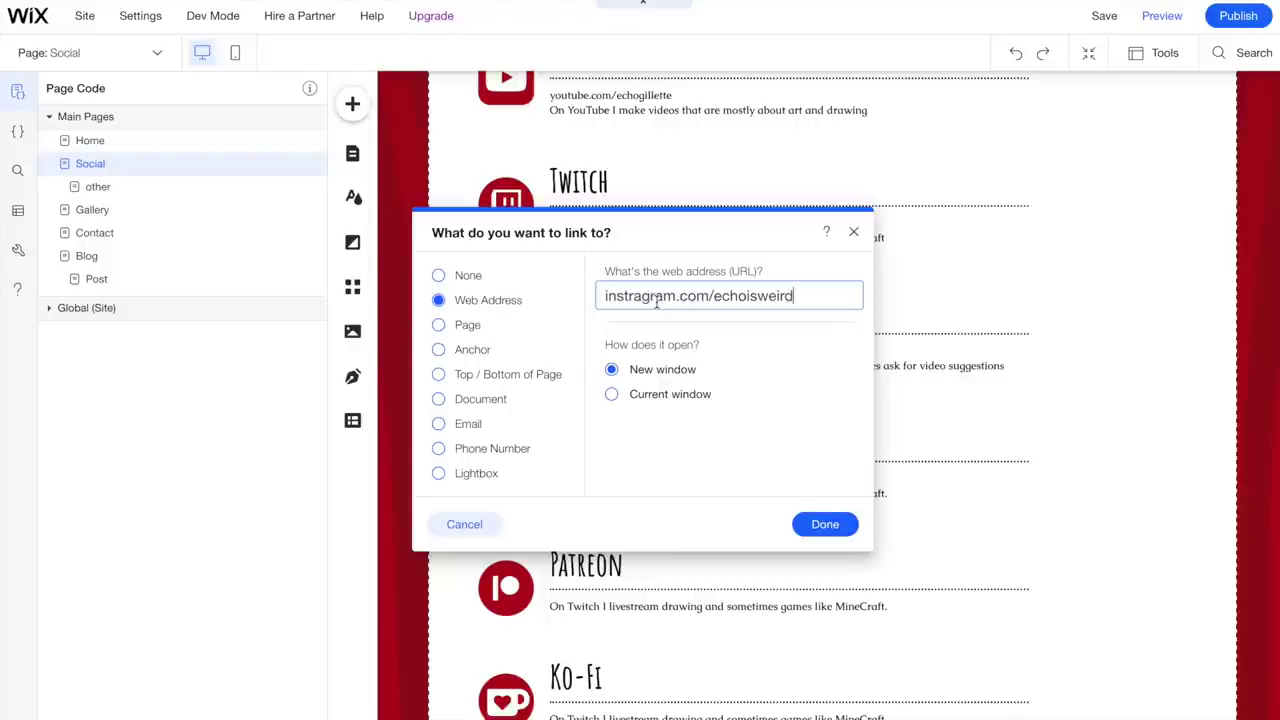
click(822, 525)
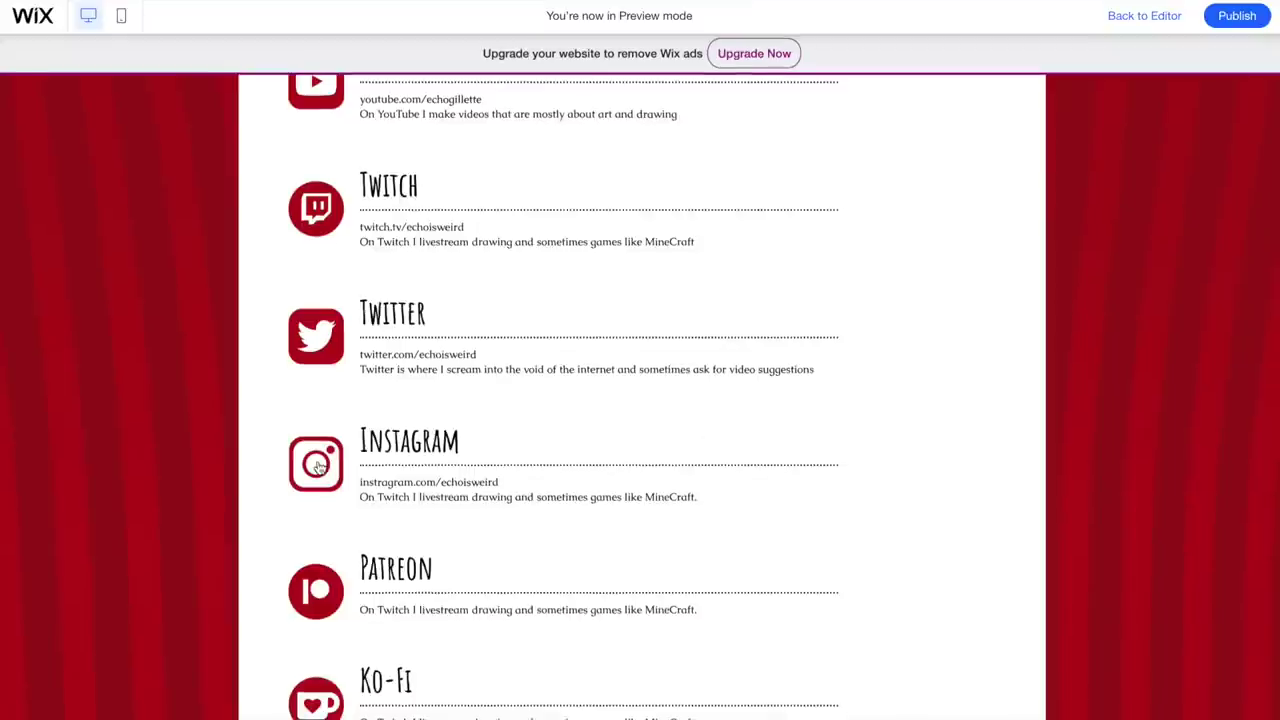
click(318, 466)
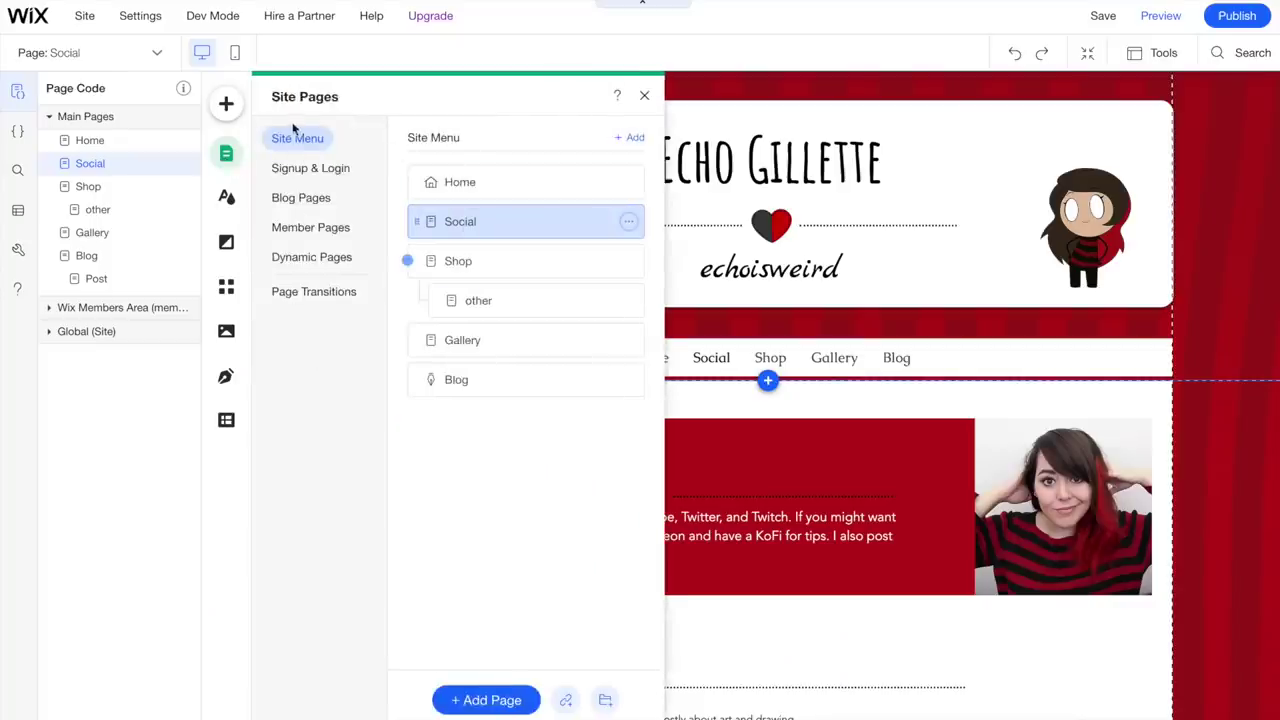
Step: Add the Wix online store to the site and open its product list for adding products
click(226, 104)
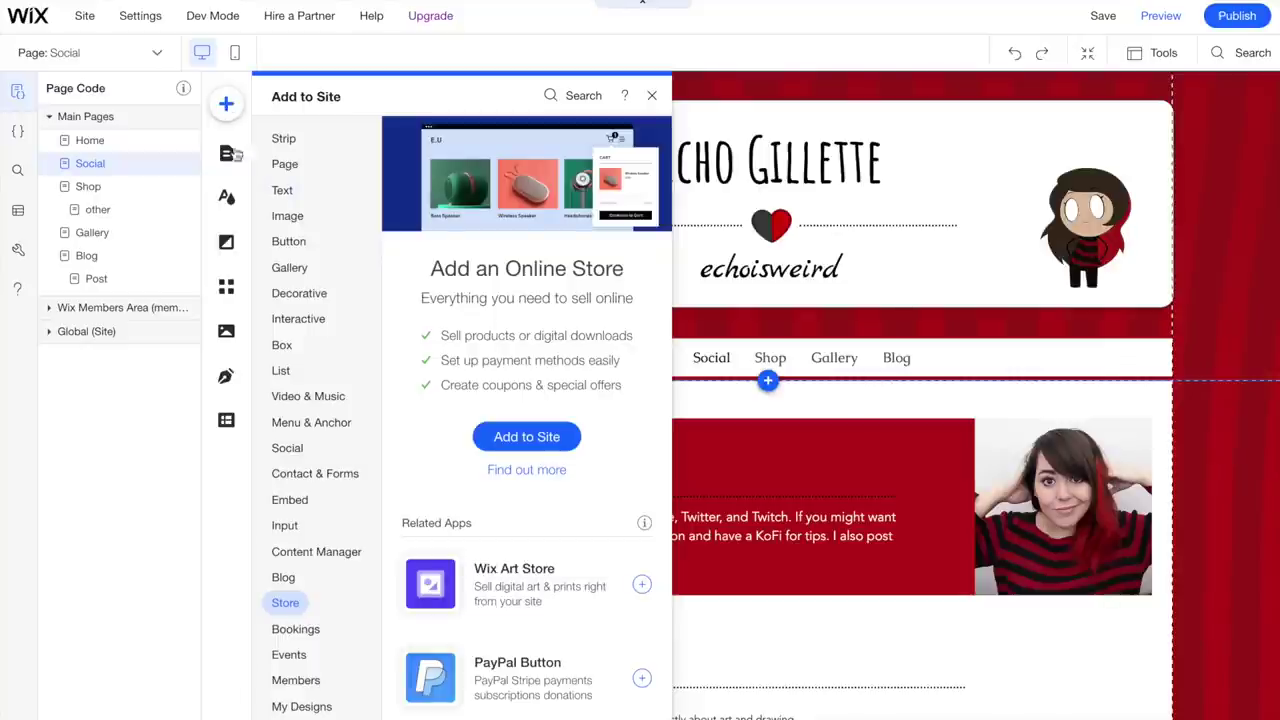
click(519, 437)
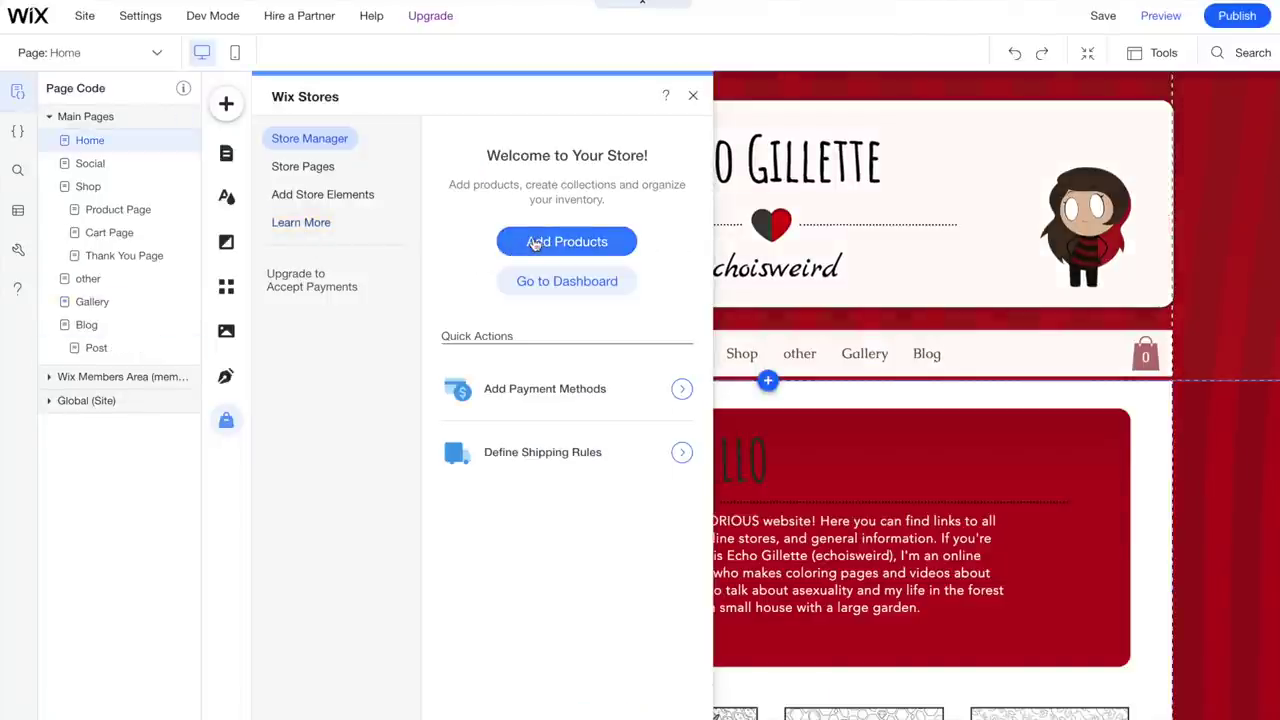
click(543, 242)
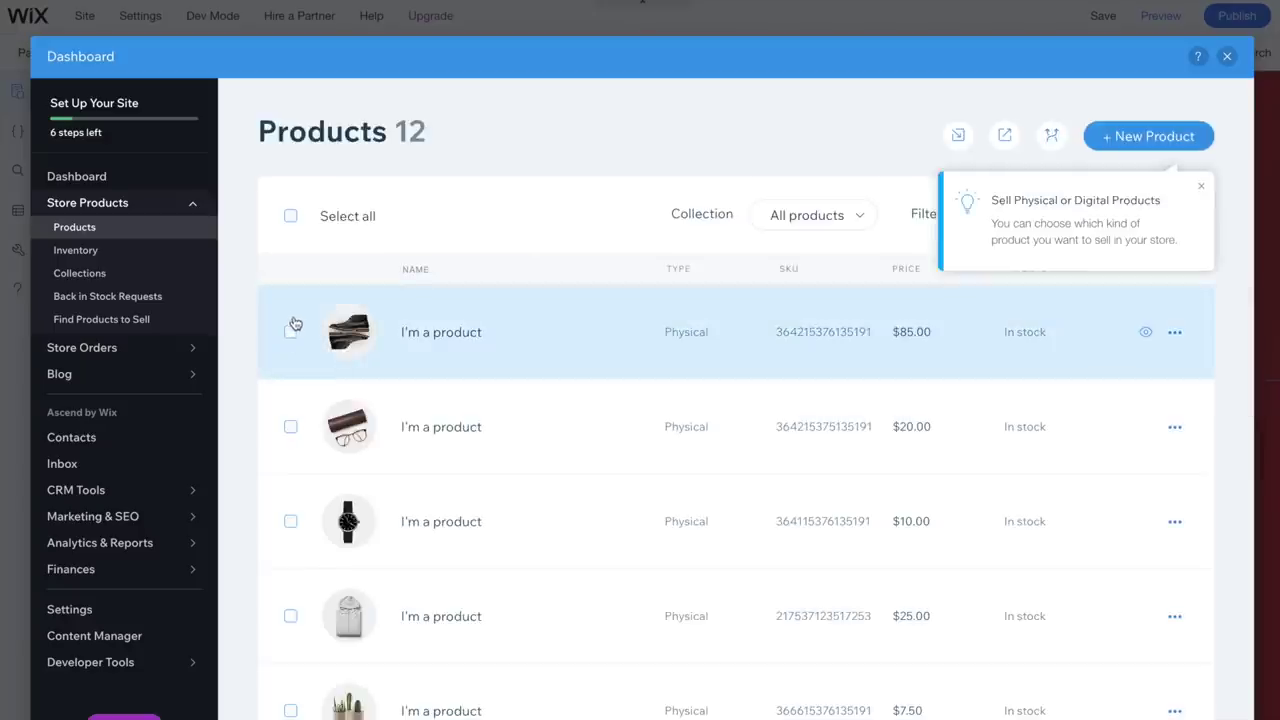
Step: Delete the first four sample products (shoes, glasses, watch and hoodie) from the store
click(291, 331)
click(291, 427)
click(291, 521)
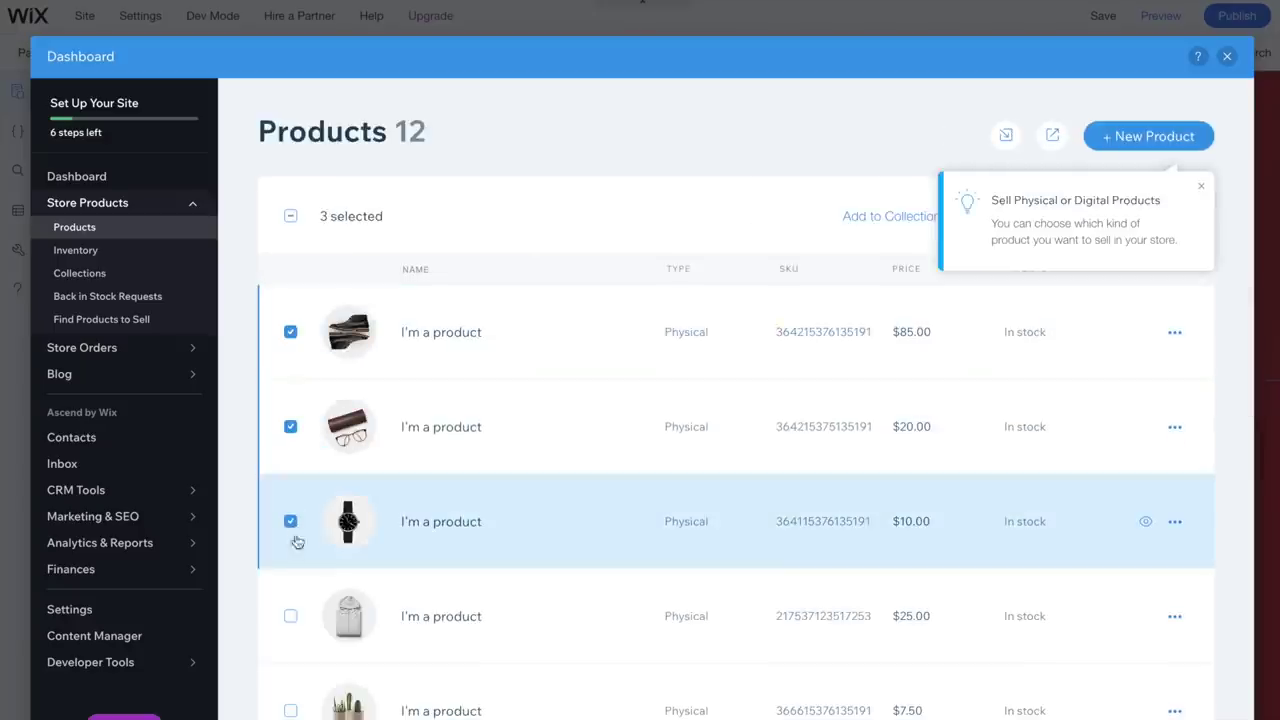
click(291, 615)
click(1143, 216)
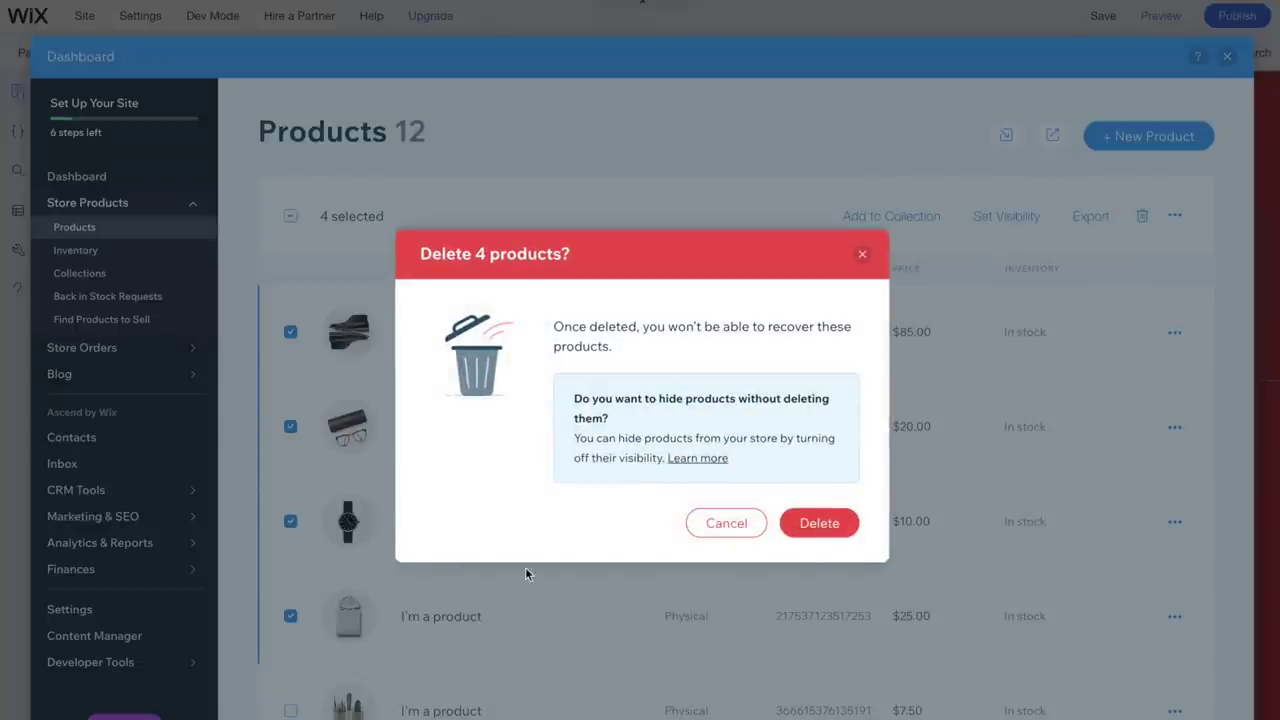
click(813, 528)
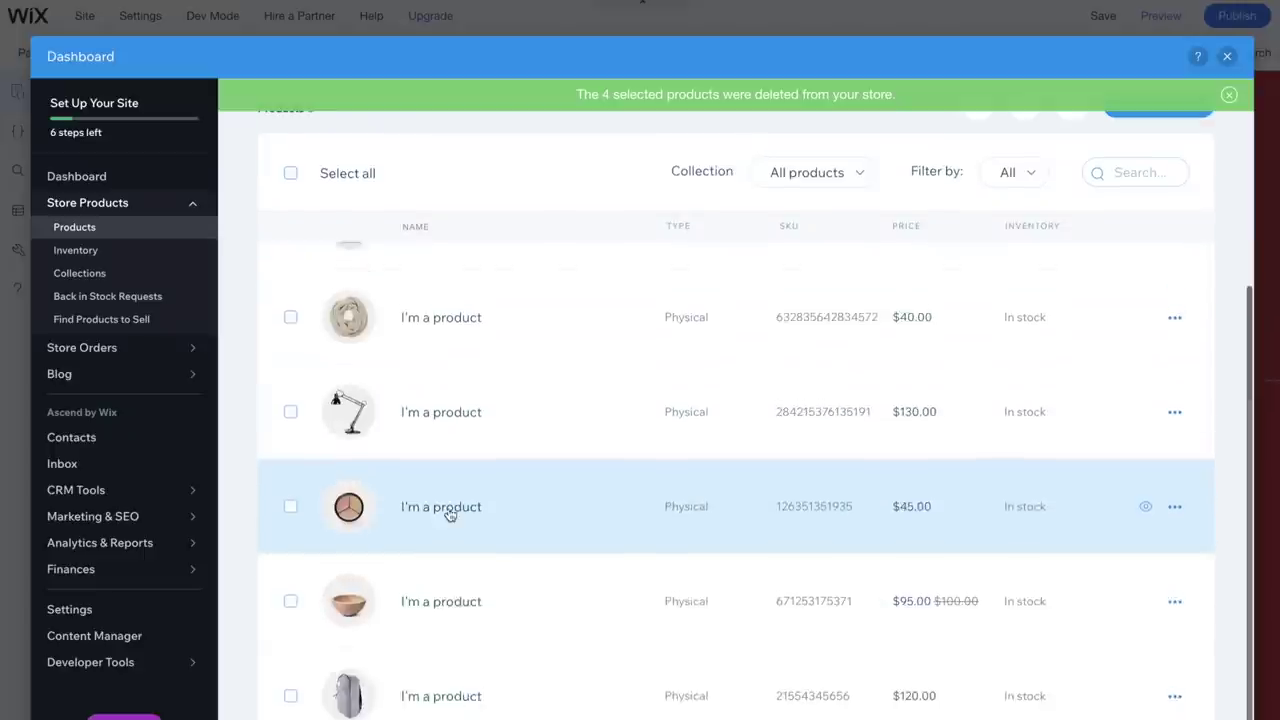
Step: Create a new digital file product in the store and open its file upload choices
click(1135, 136)
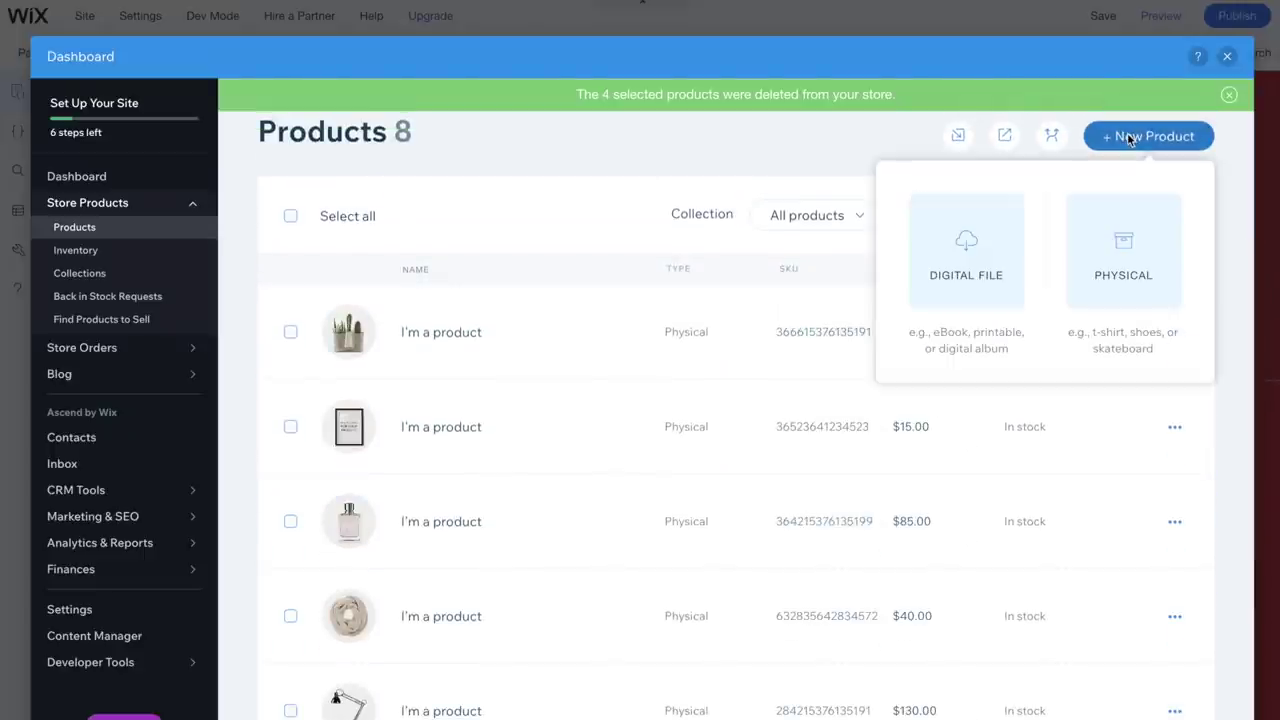
click(966, 267)
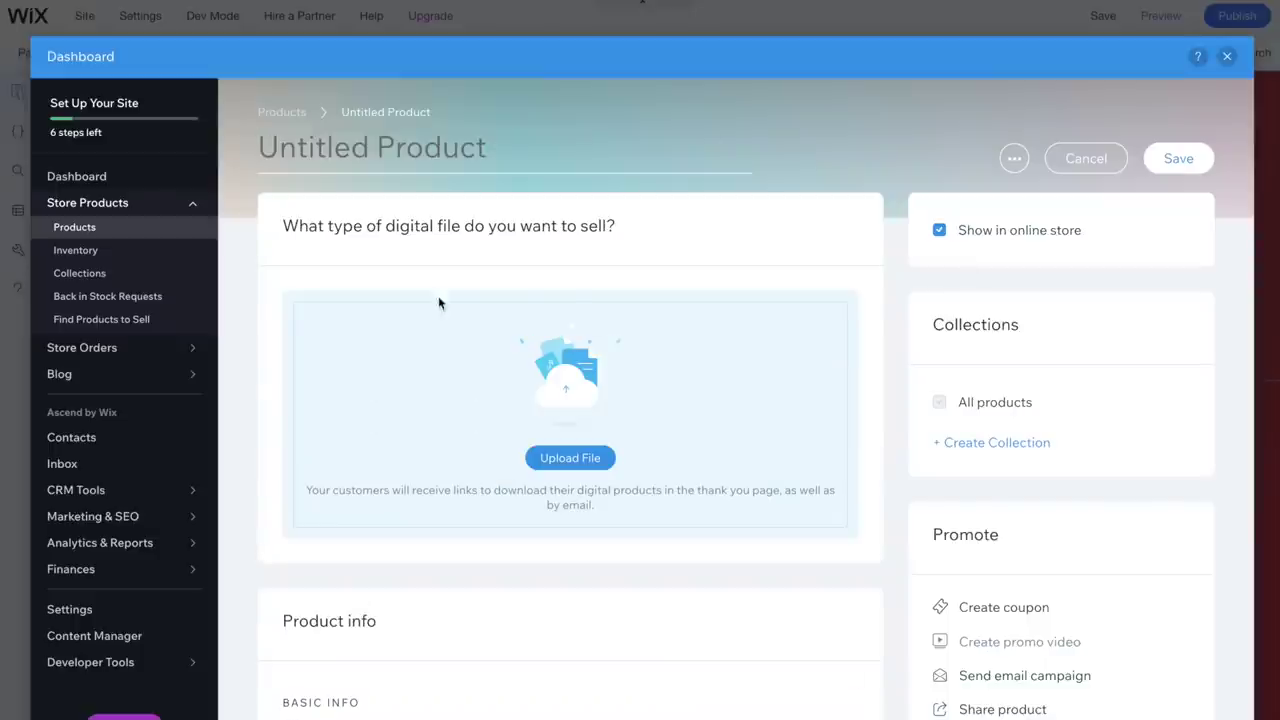
click(577, 464)
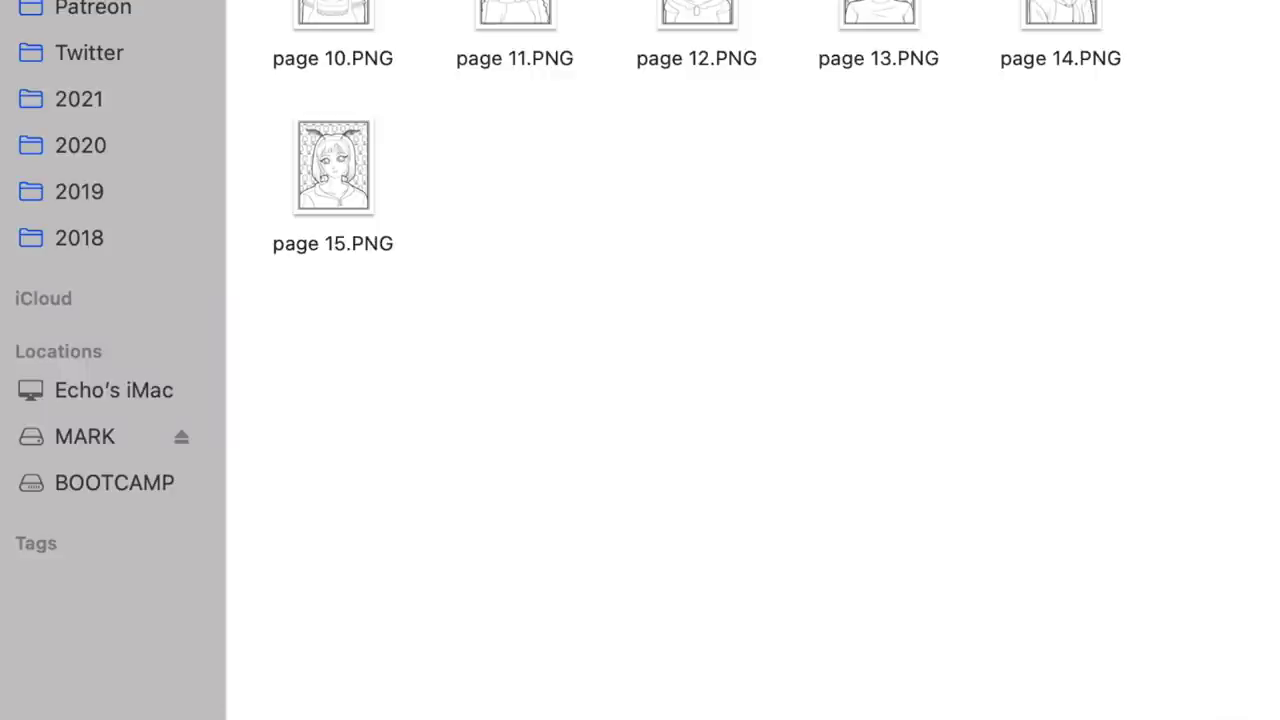
Step: Bring Page_01.png, Page_01.procreate and Page_01.psd together among the coloring pages in Finder and select all three
mouse_move(600, 430)
mouse_down()
mouse_move(563, 419)
mouse_move(614, 450)
mouse_up()
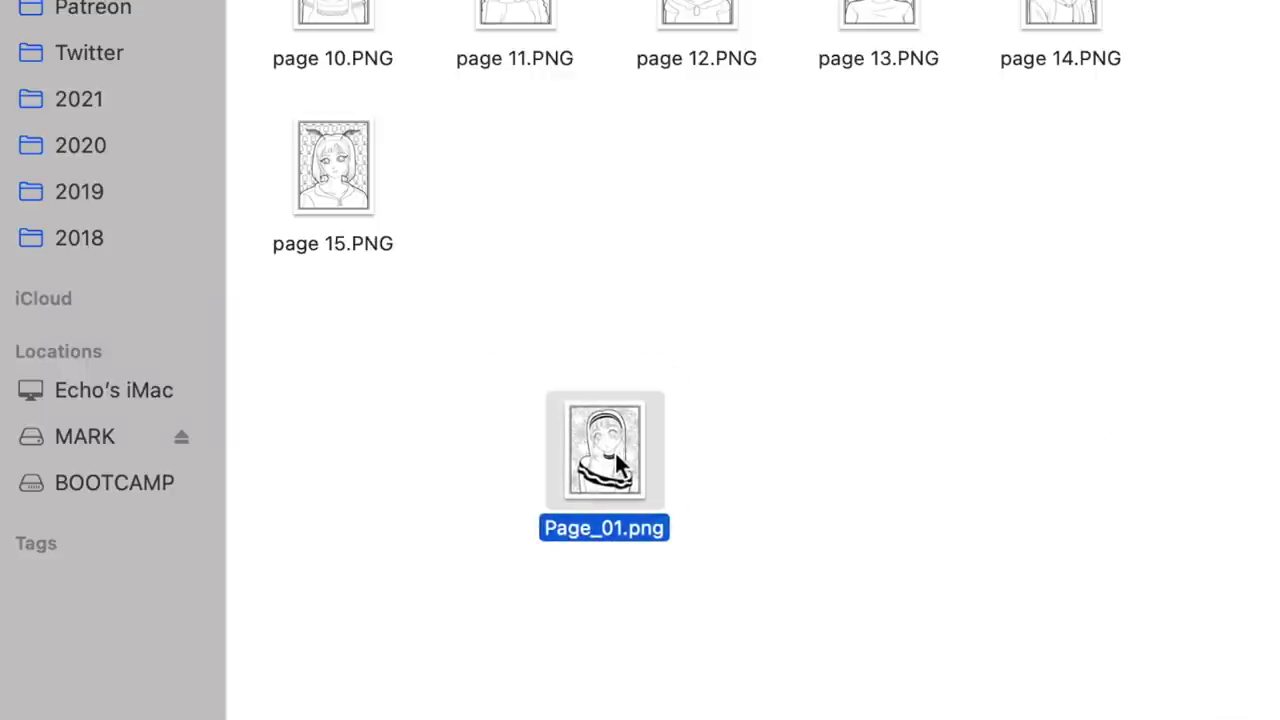
key(super+Tab)
drag(1268, 300, 755, 378)
drag(580, 313, 1003, 586)
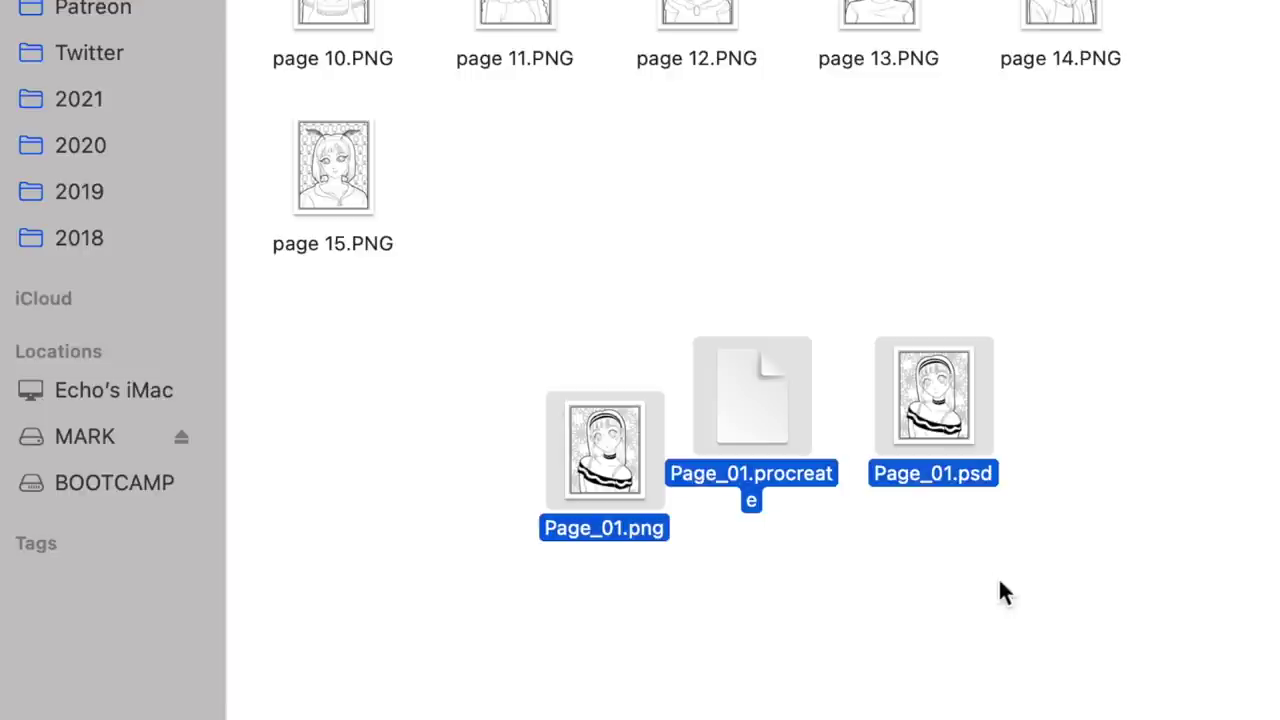
Step: Group the selected Page_01 files into a new folder named "Anime Girl coloring book PG01"
key(super+ctrl+n)
text(Anime Girl coloring )
text(book)
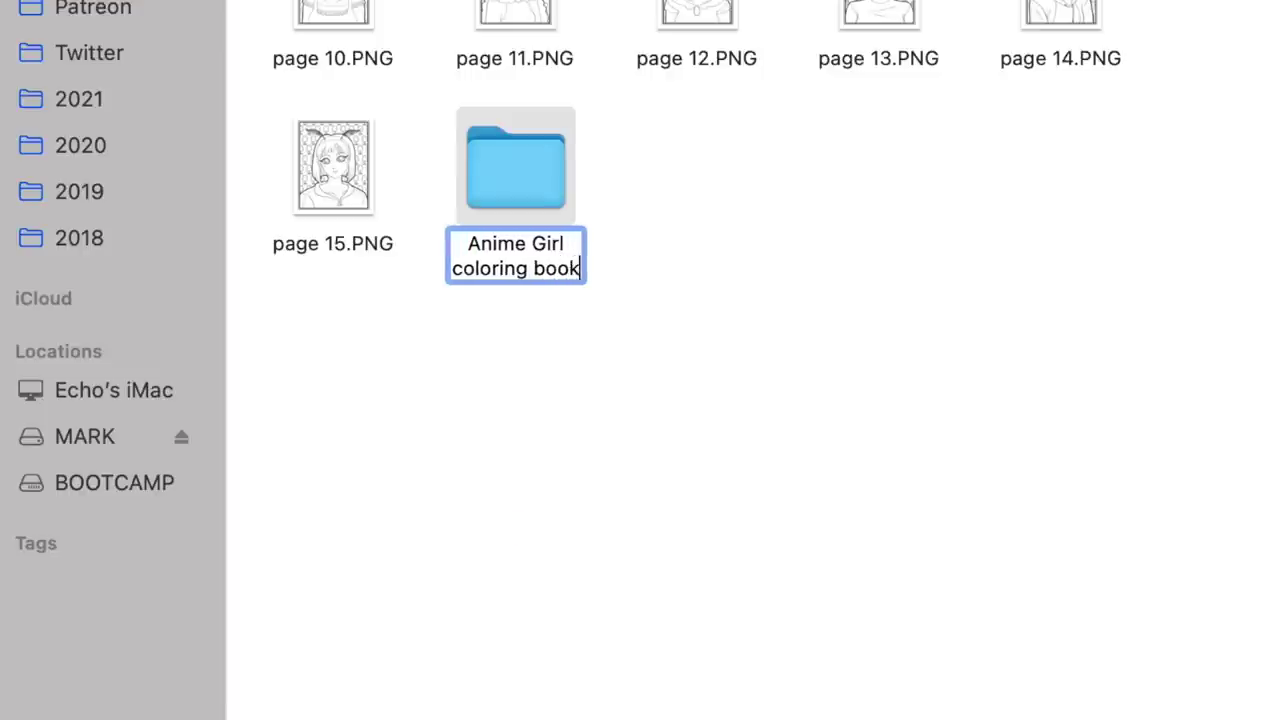
text( PG01)
key(Return)
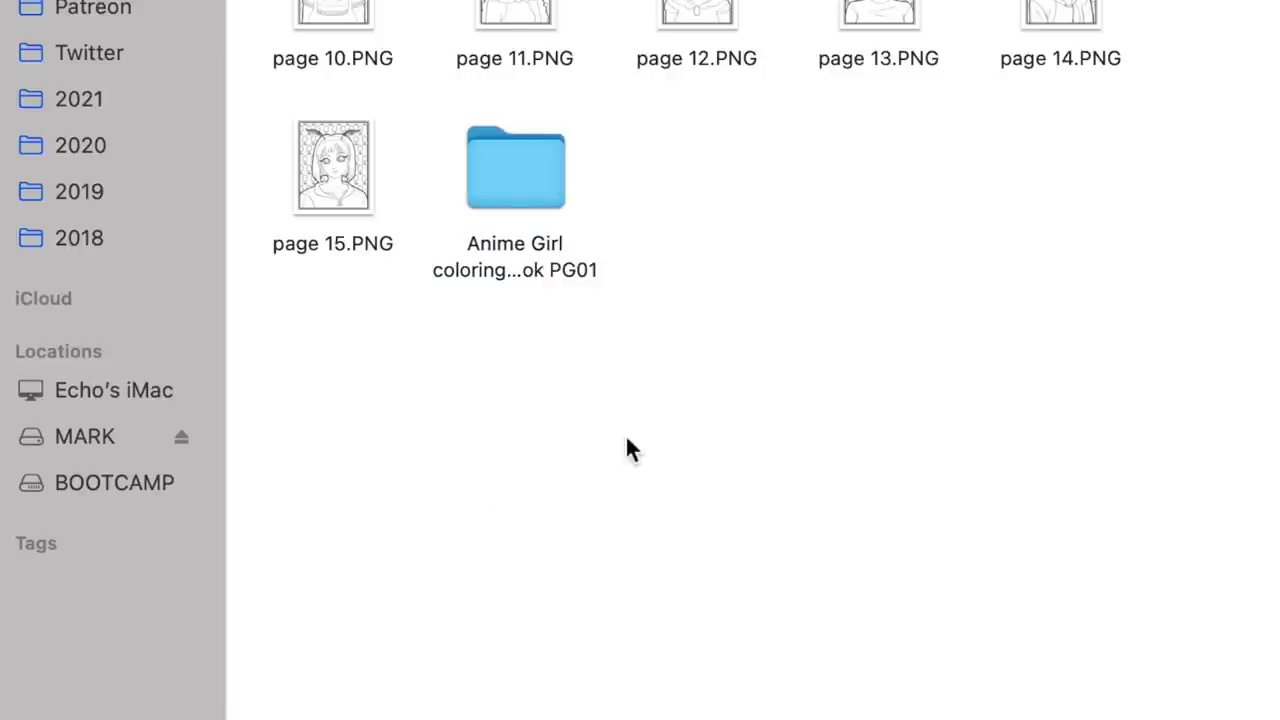
Step: Compress the "Anime Girl coloring book PG01" folder into a ZIP archive
click(511, 172)
right_click(511, 174)
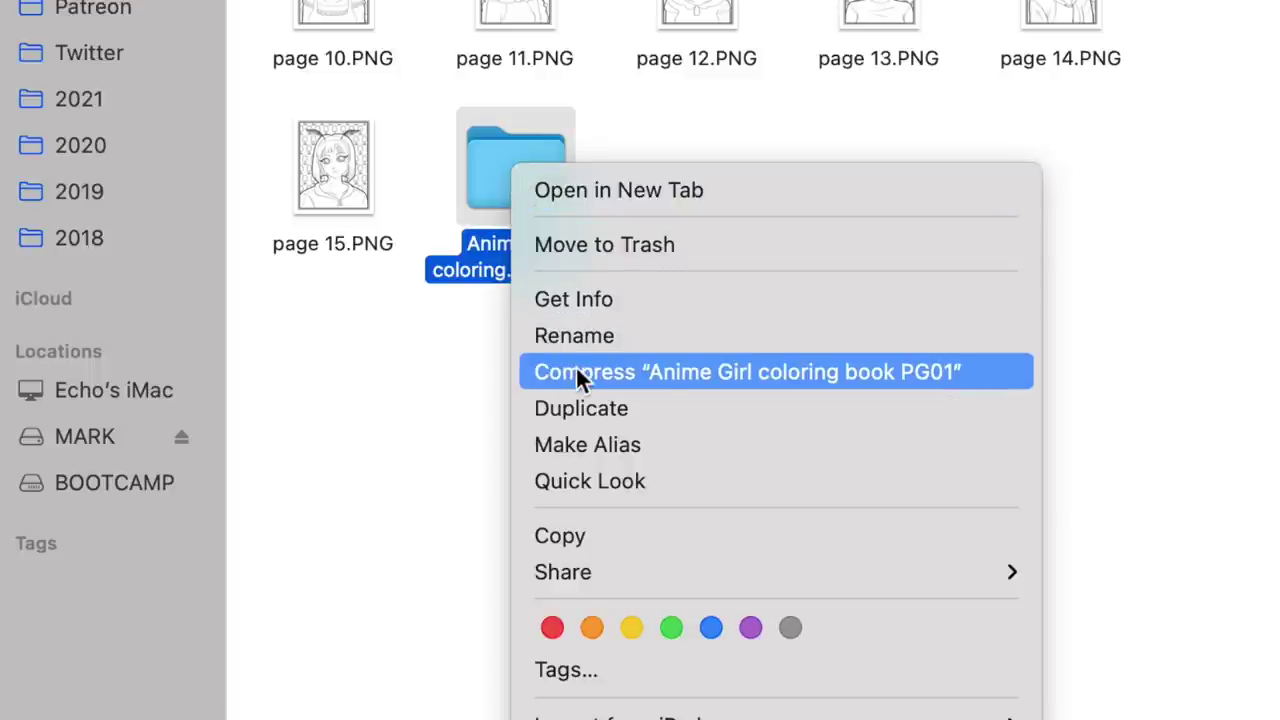
click(660, 372)
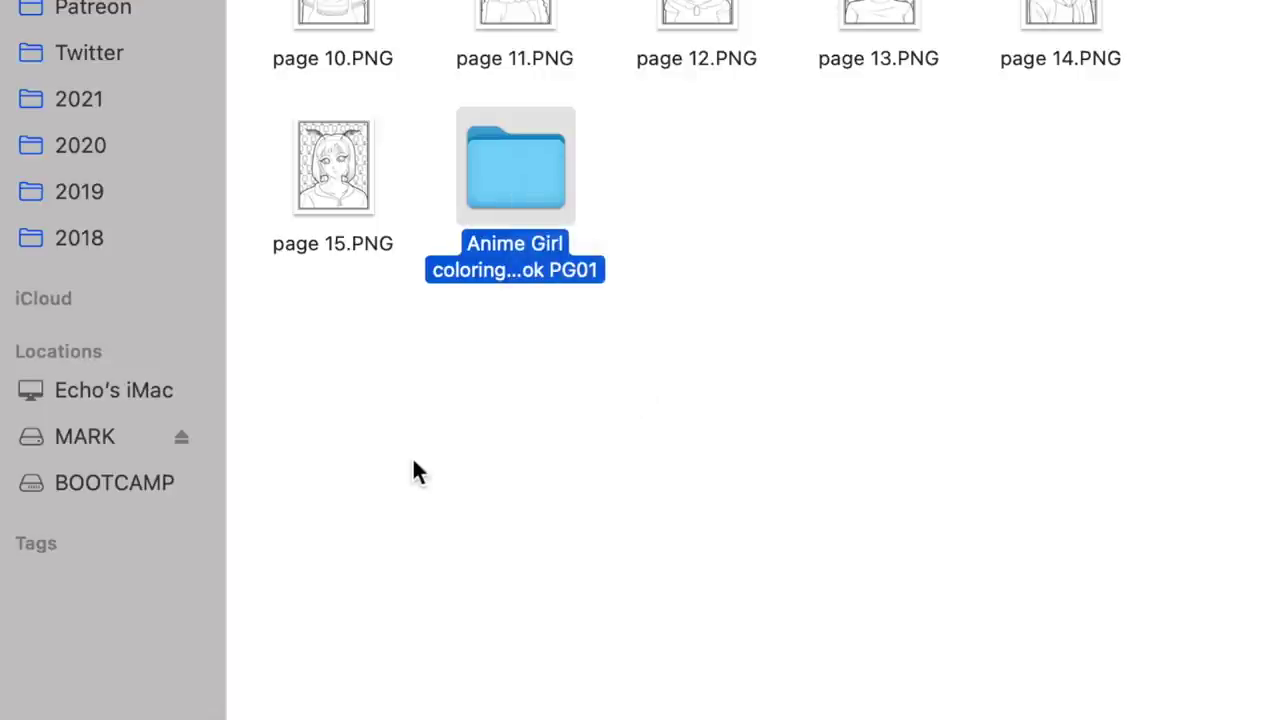
drag(586, 204, 712, 157)
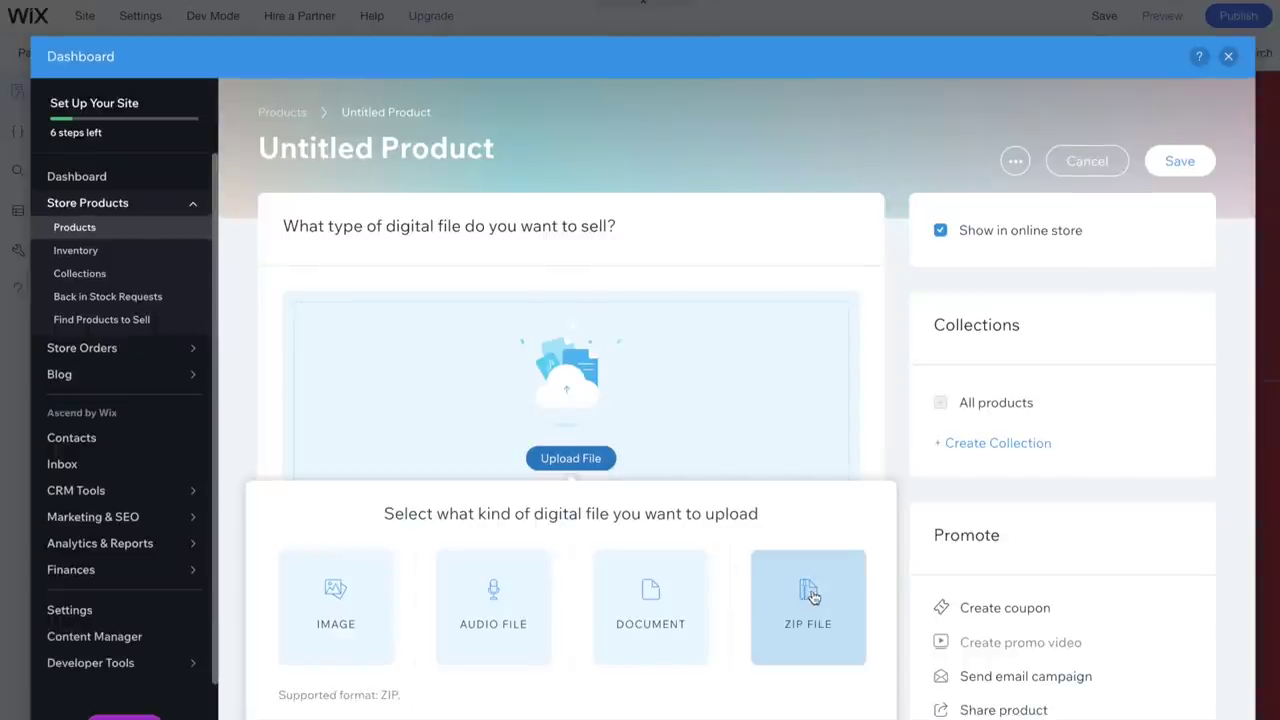
Step: Back in Wix, choose ZIP as the product's digital file type and select the Anime Girl coloring book PG01 archive for upload
click(813, 597)
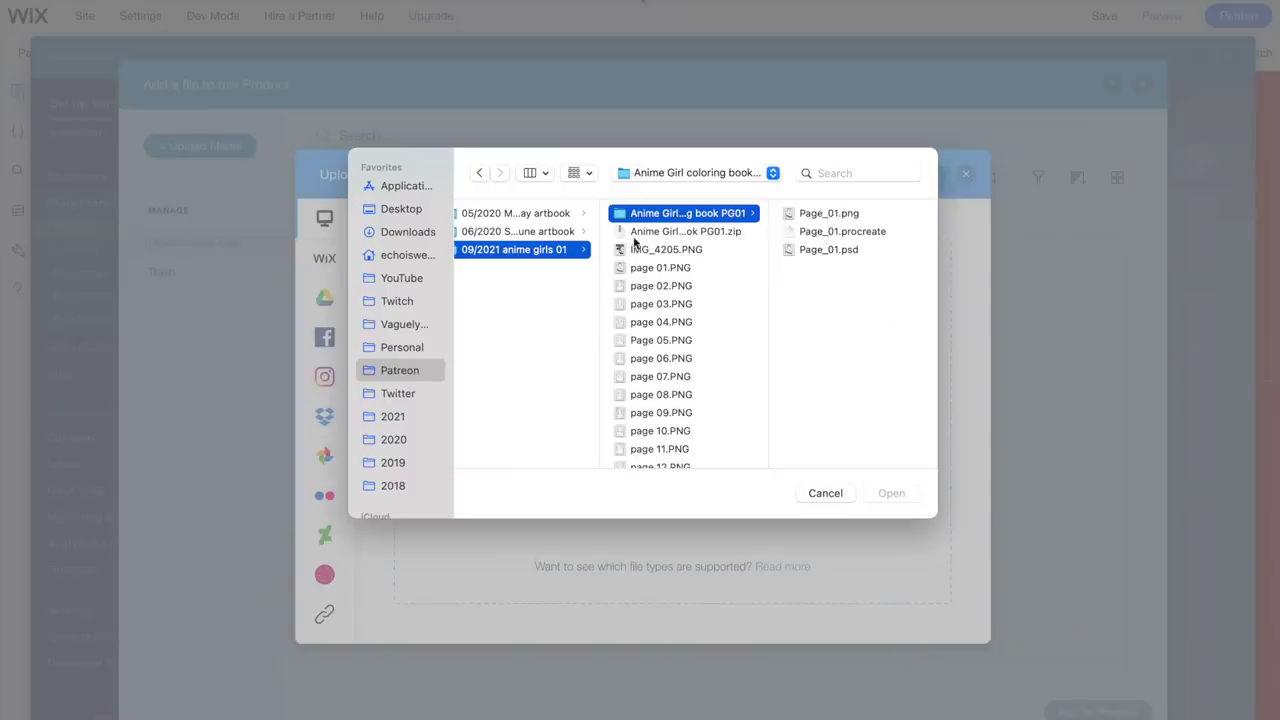
click(641, 235)
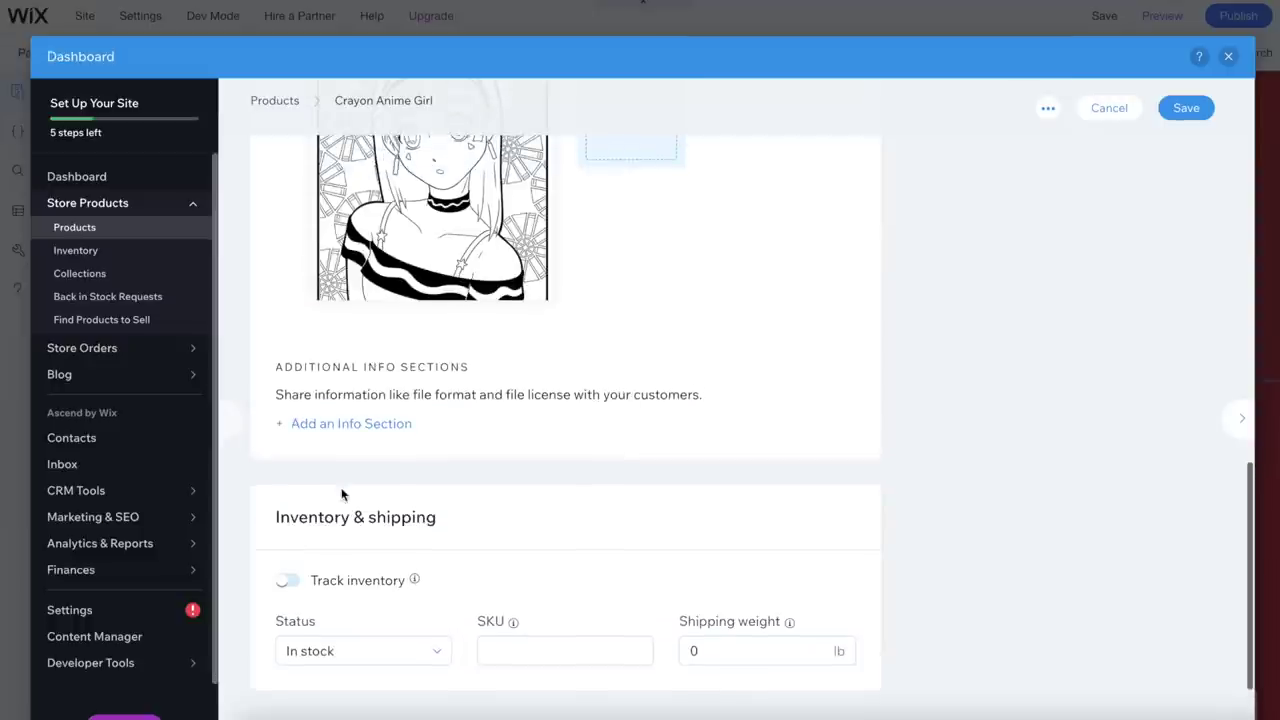
Step: Open a new additional info section for the Crayon Anime Girl product
click(349, 429)
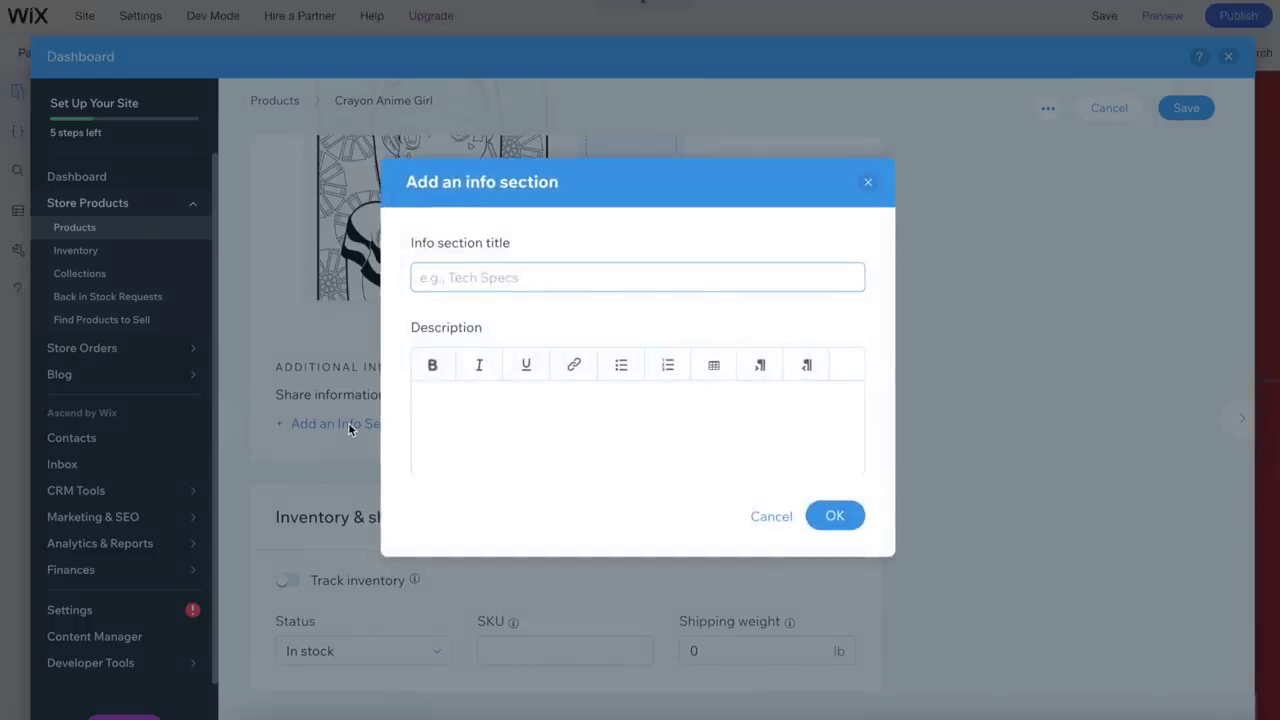
text(•)
text(•)
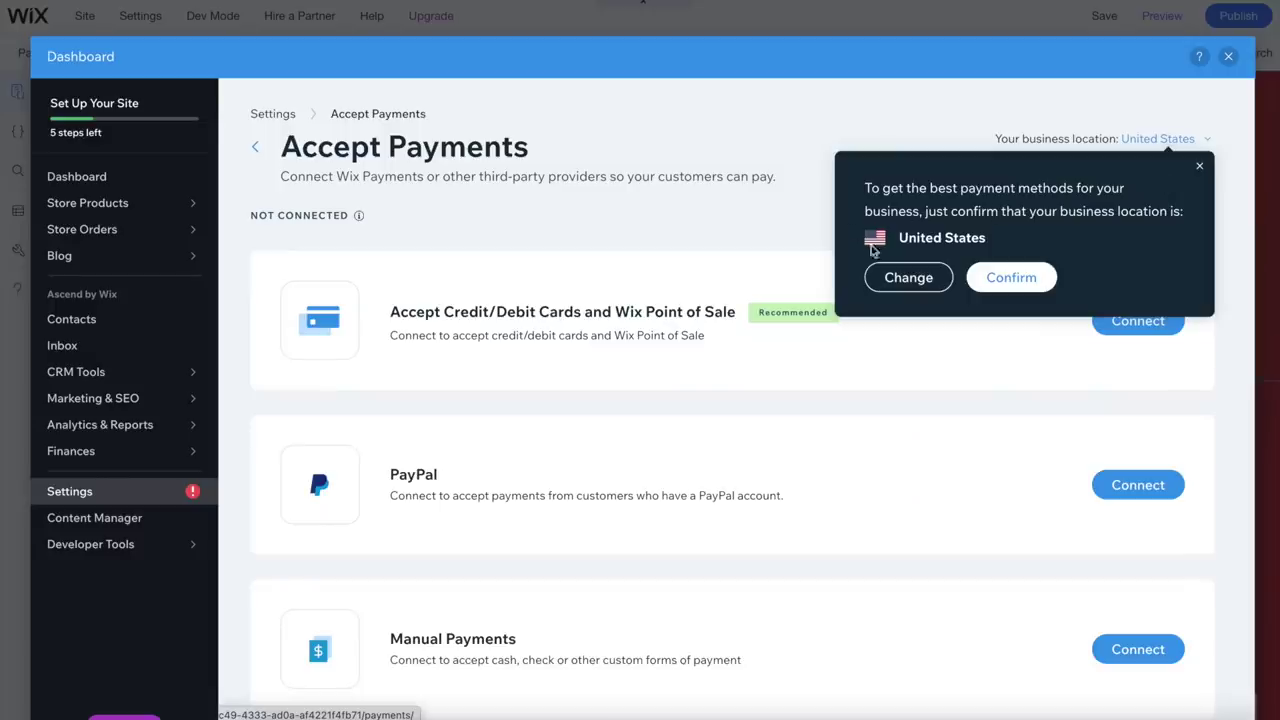
Step: Confirm United States as the business location and authorise Wix to connect with the PayPal account
click(1000, 277)
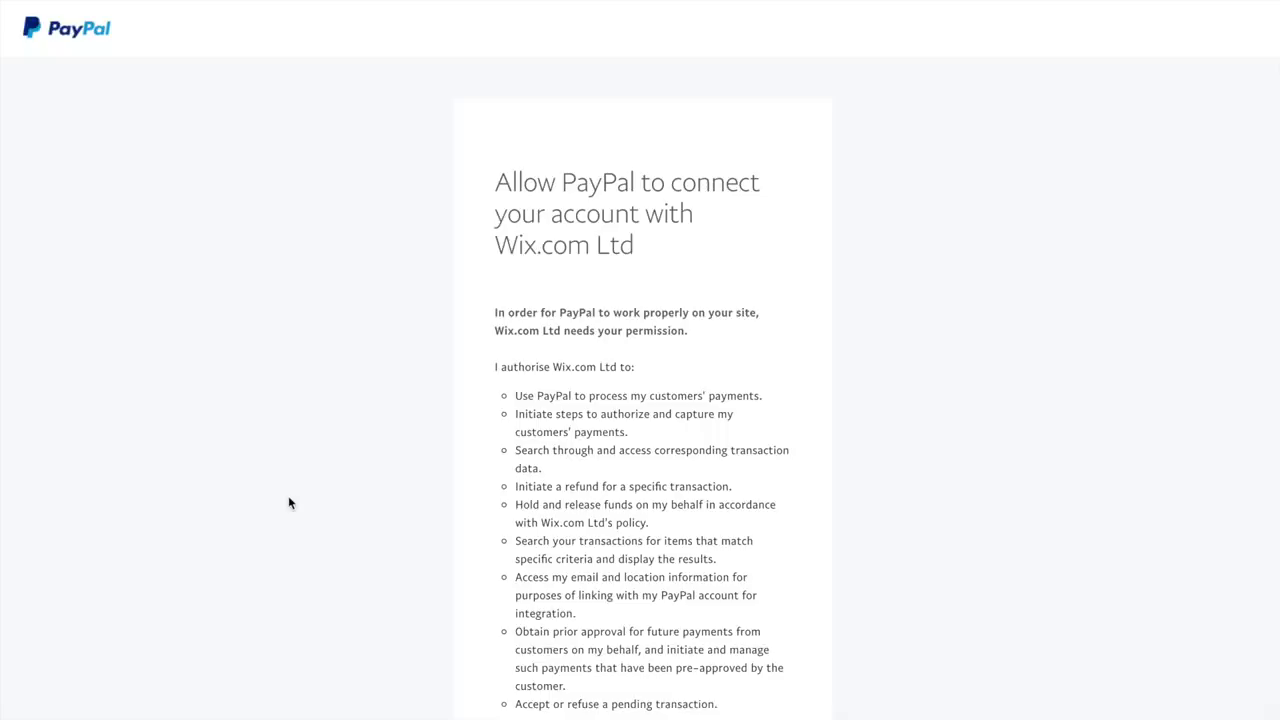
scroll(289, 503, down, 3)
click(652, 590)
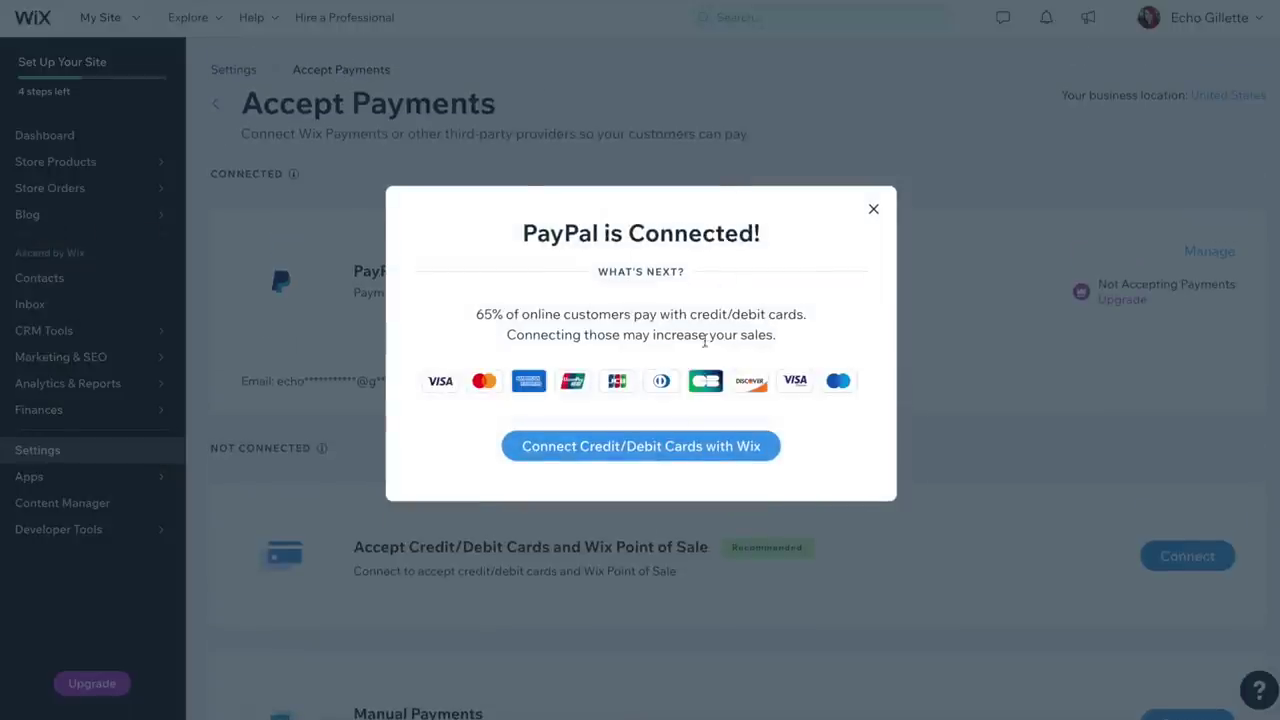
Step: Choose credit/debit cards for Wix Payments and review the additional payment options and the payments setup form
click(652, 446)
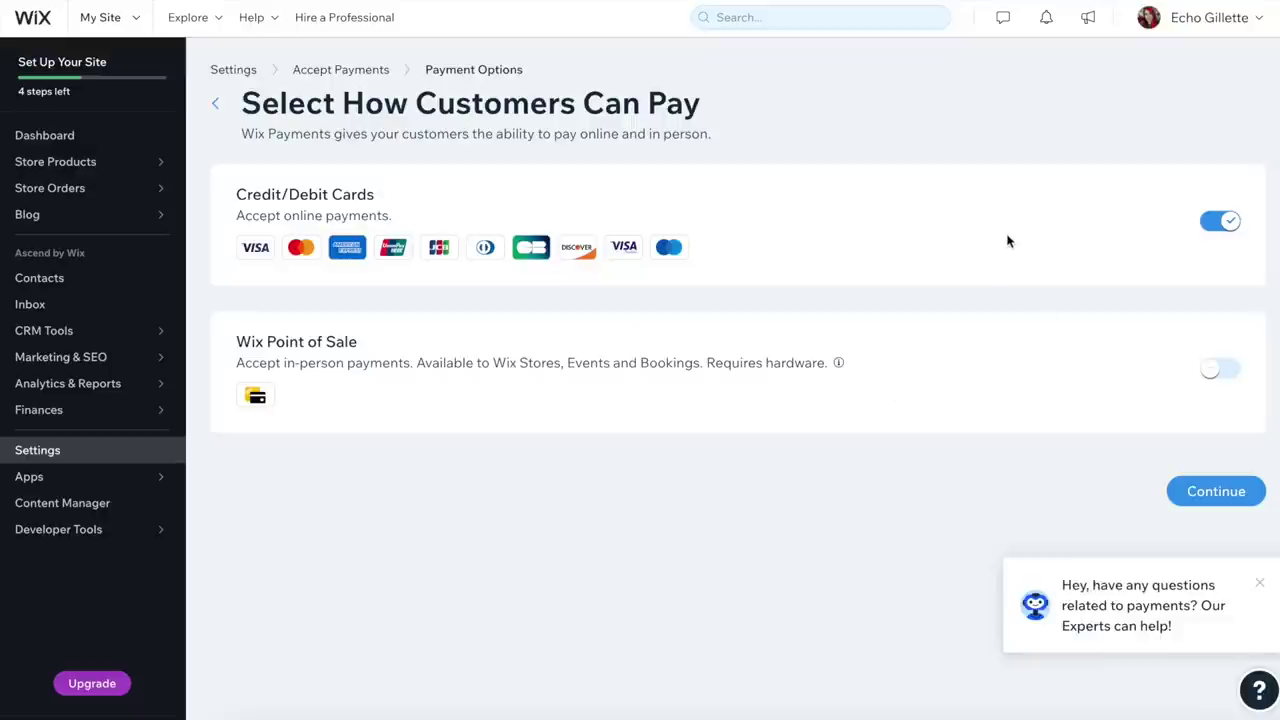
click(1215, 492)
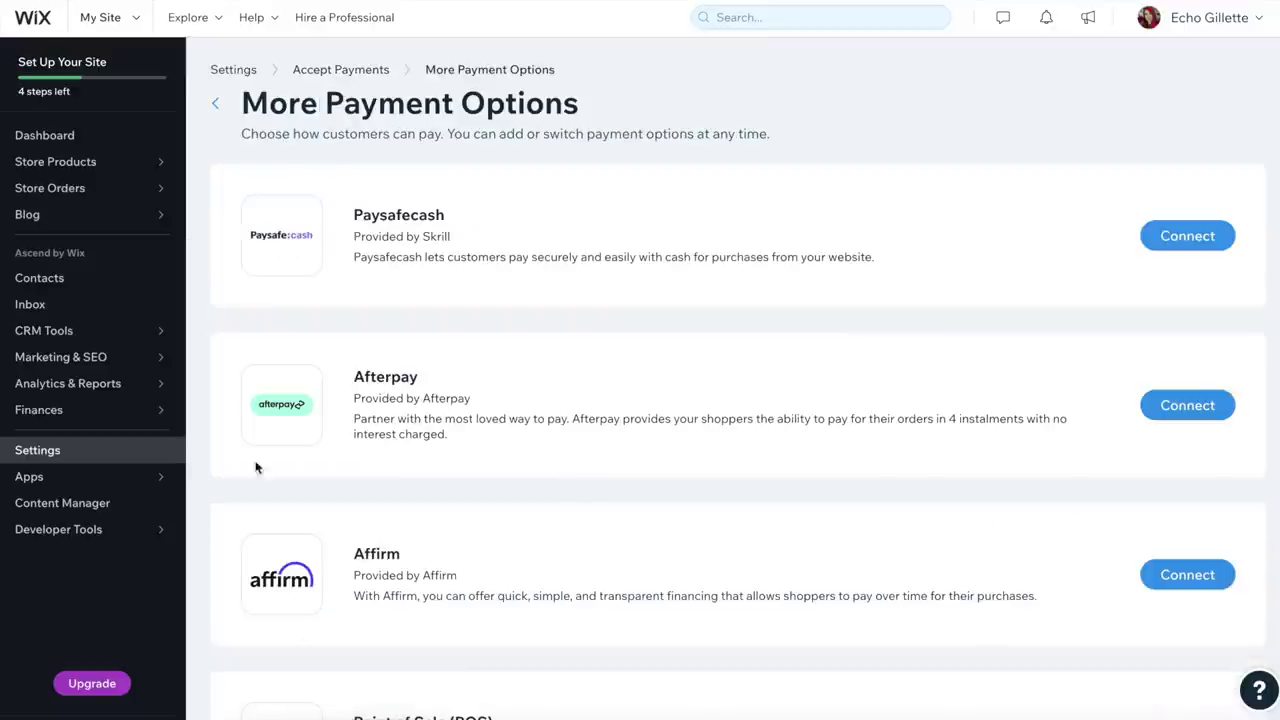
scroll(231, 491, down, 7)
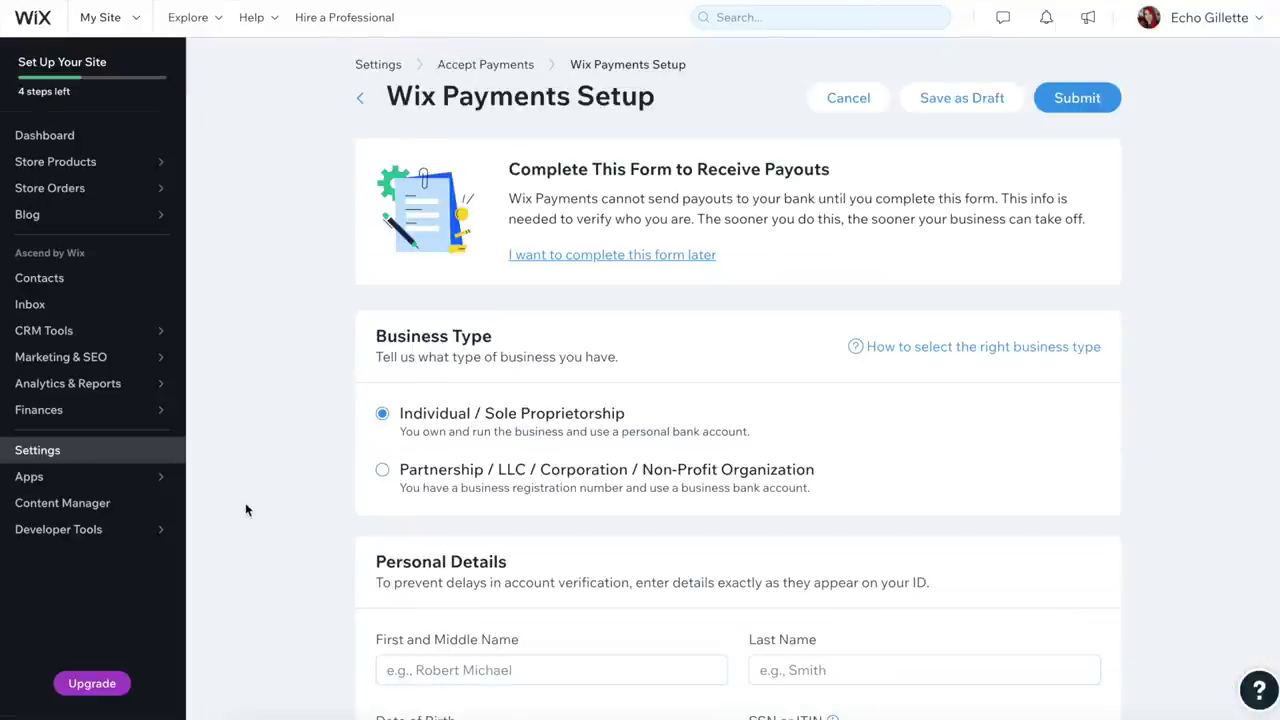
scroll(247, 510, down, 5)
scroll(288, 588, down, 10)
scroll(288, 588, down, 3)
scroll(288, 588, up, 15)
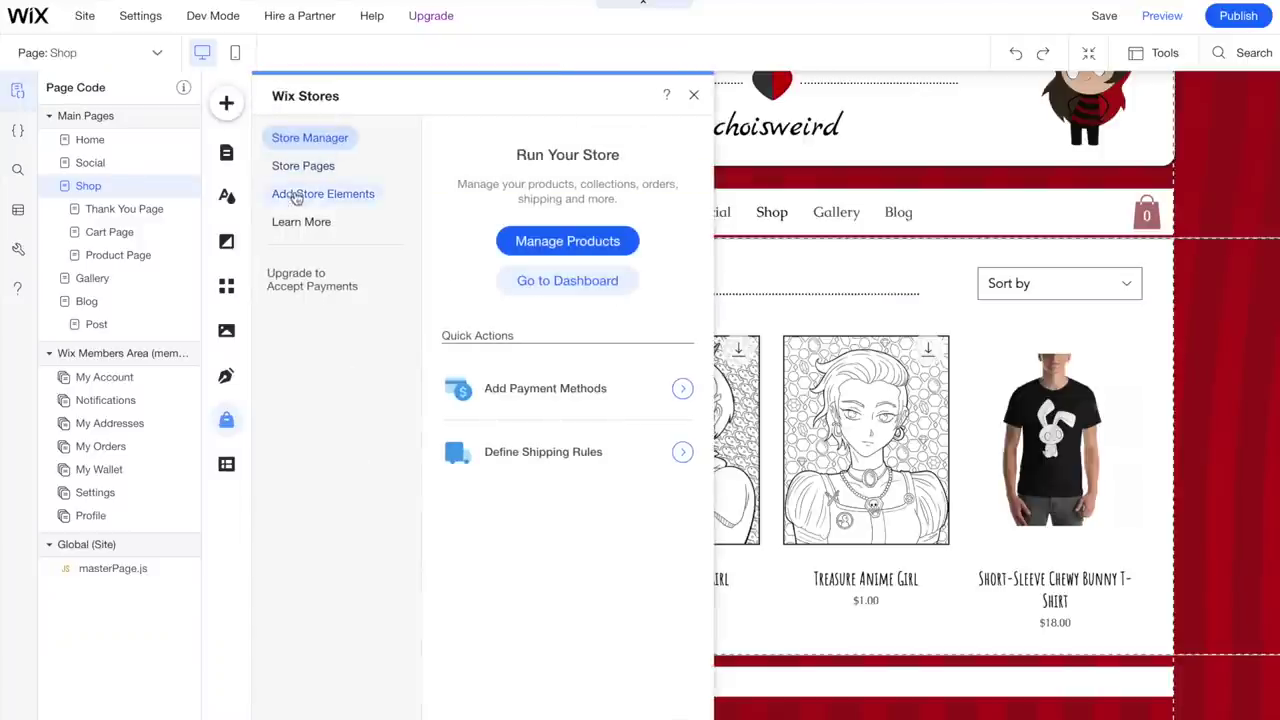
Step: Go from the store elements to the App Market and browse the Team Picks and Marketing apps
click(296, 195)
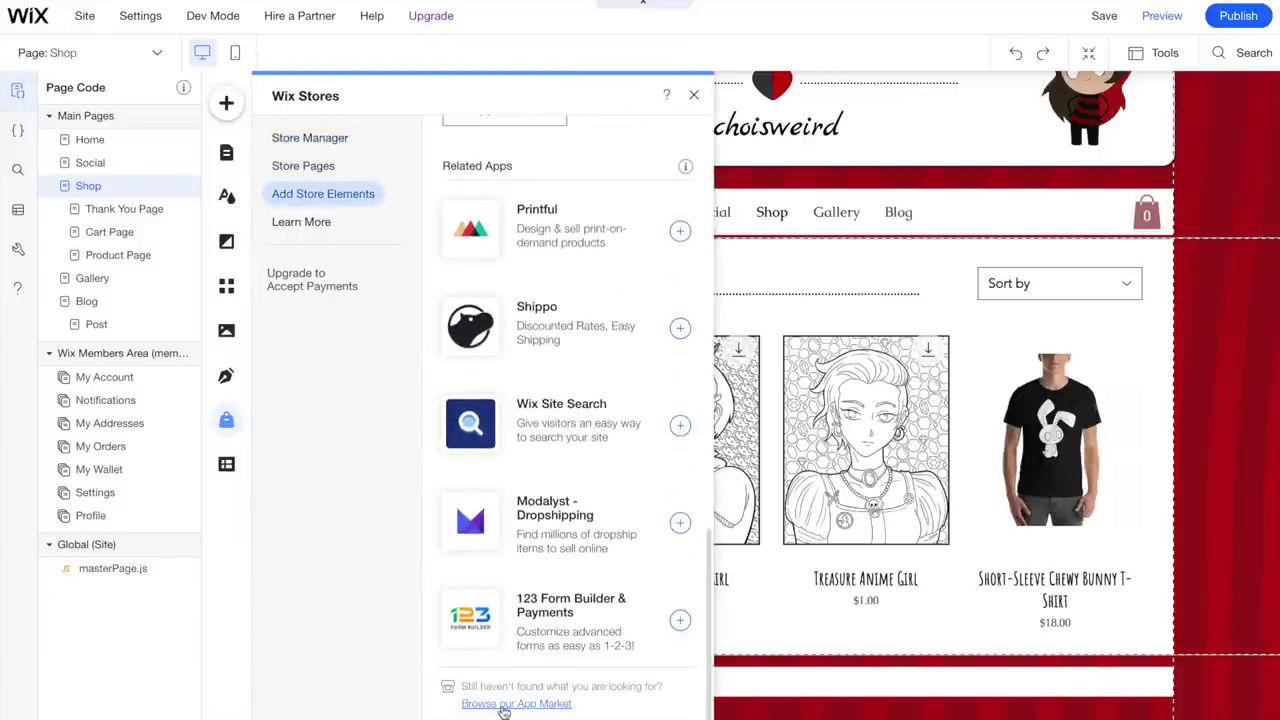
click(505, 705)
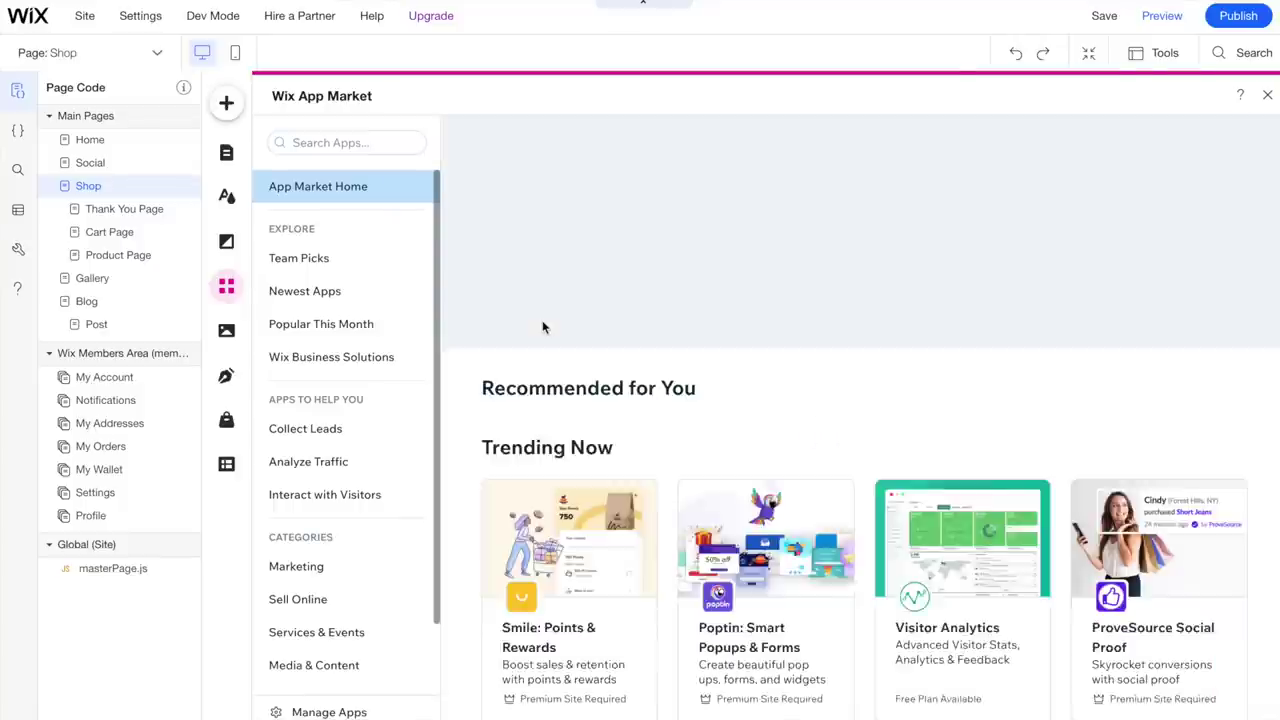
click(295, 261)
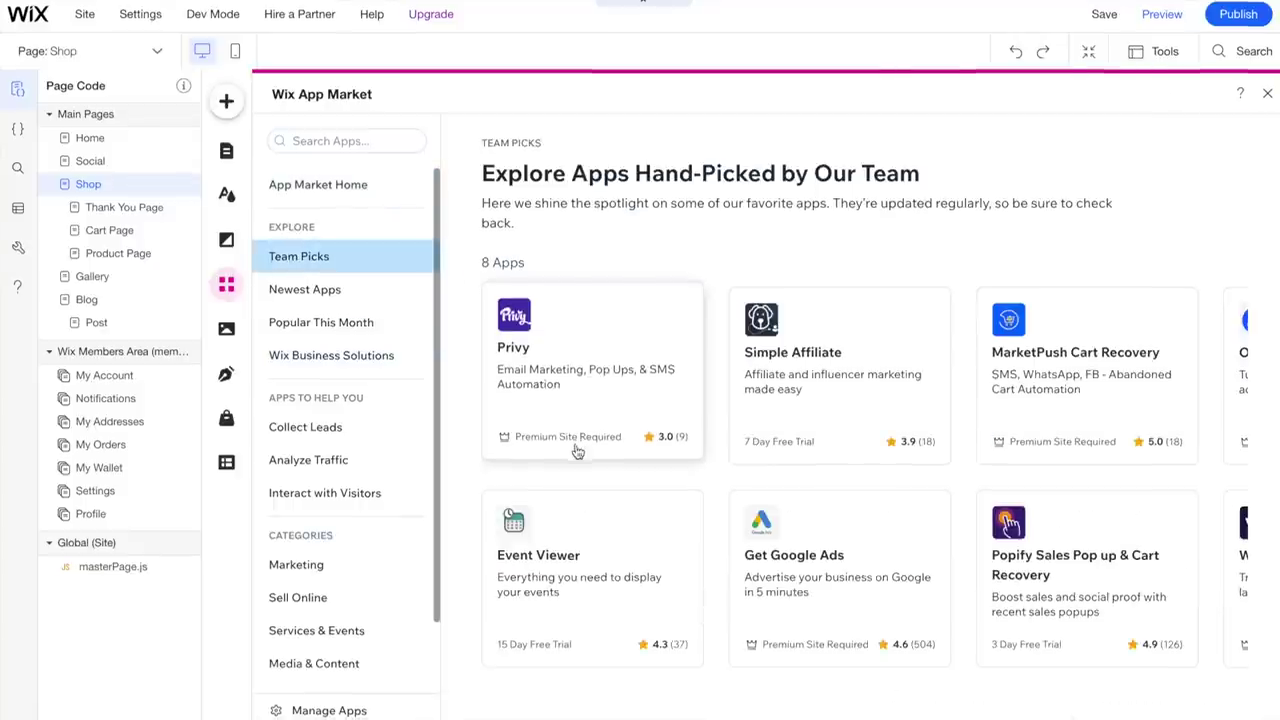
scroll(300, 480, down, 1)
click(296, 485)
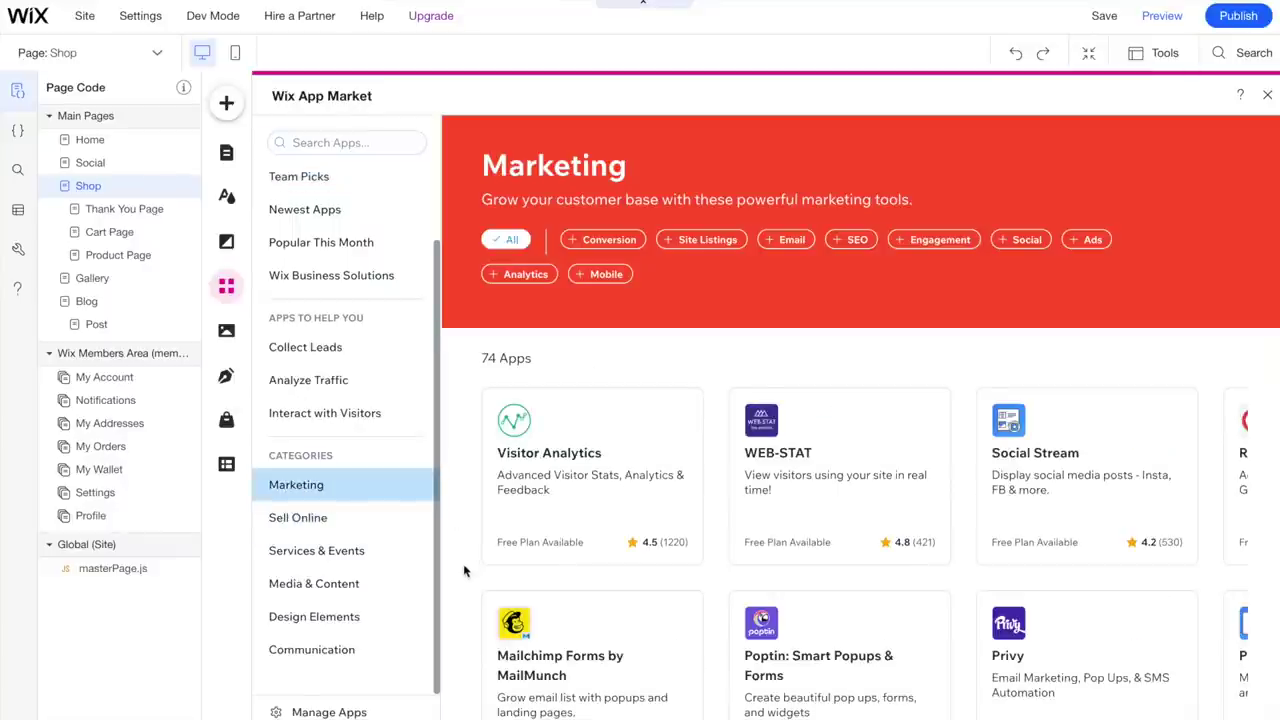
scroll(464, 570, down, 2)
scroll(779, 566, down, 4)
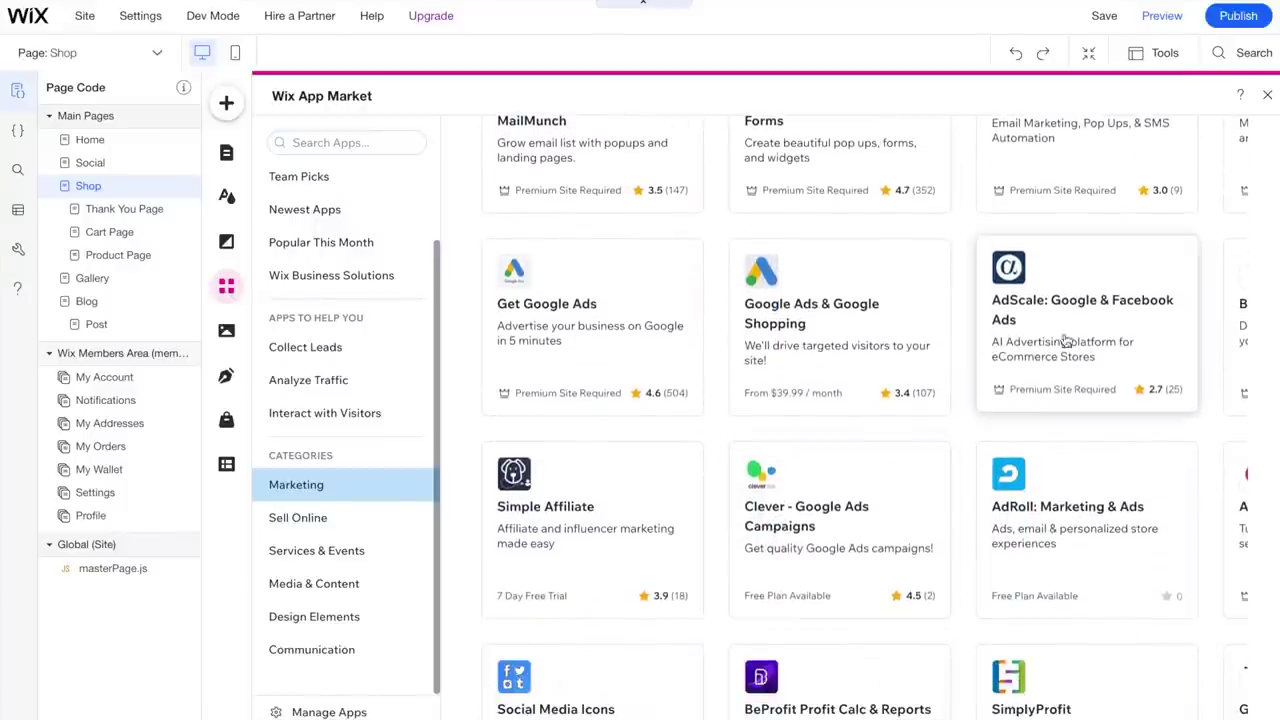
Step: Examine the apps in the App Market's Sell Online category, including the print-on-demand and dropshipping ones
click(297, 517)
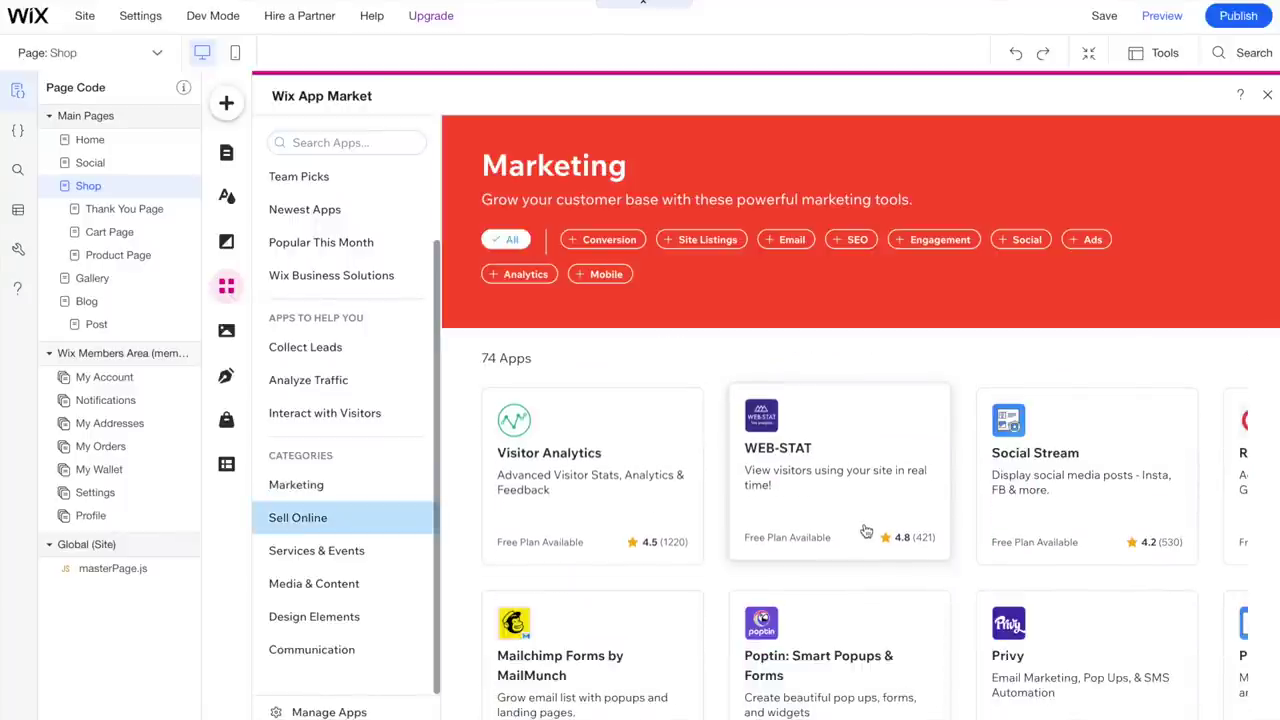
scroll(866, 530, down, 6)
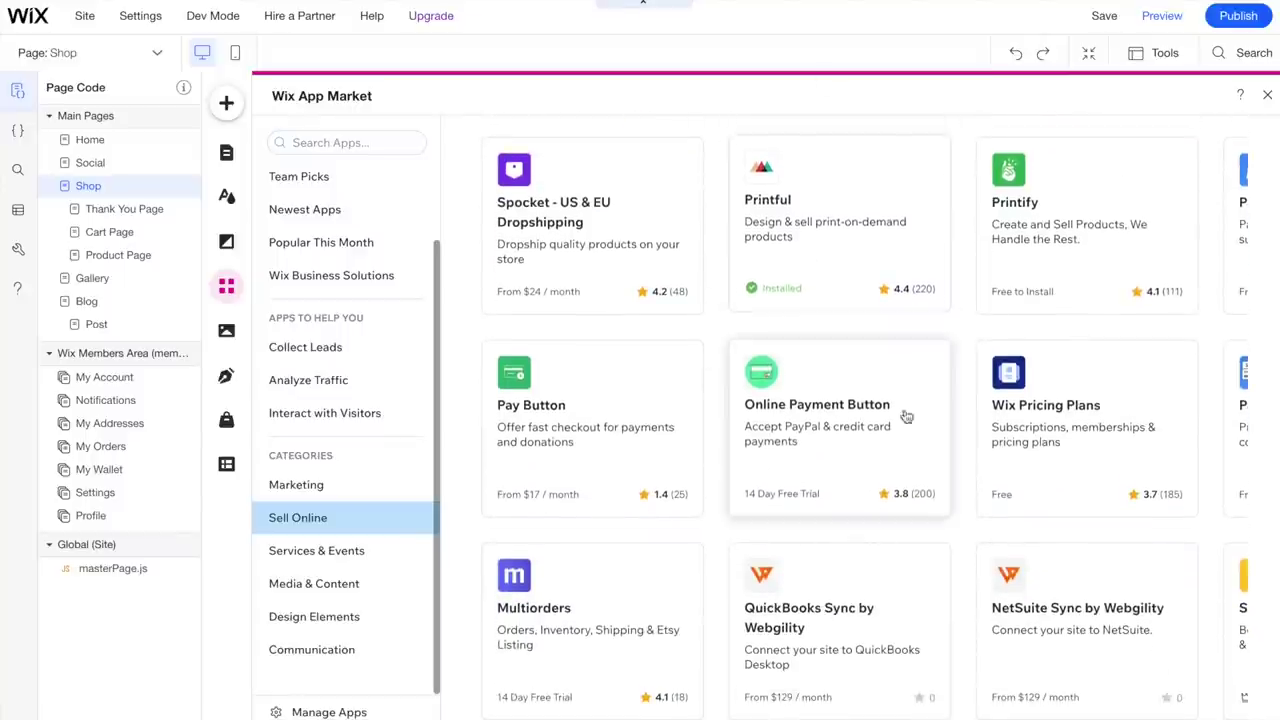
scroll(971, 637, down, 9)
scroll(971, 640, down, 4)
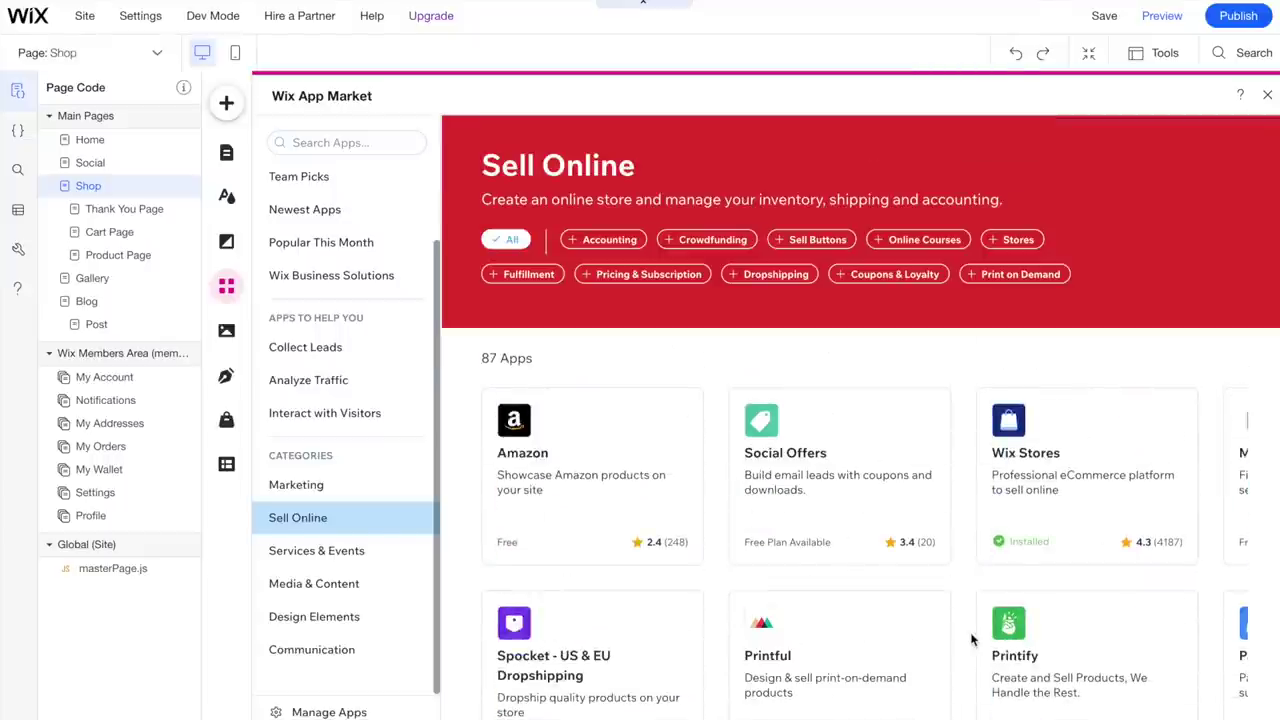
scroll(971, 637, down, 10)
scroll(971, 637, down, 5)
scroll(971, 638, down, 7)
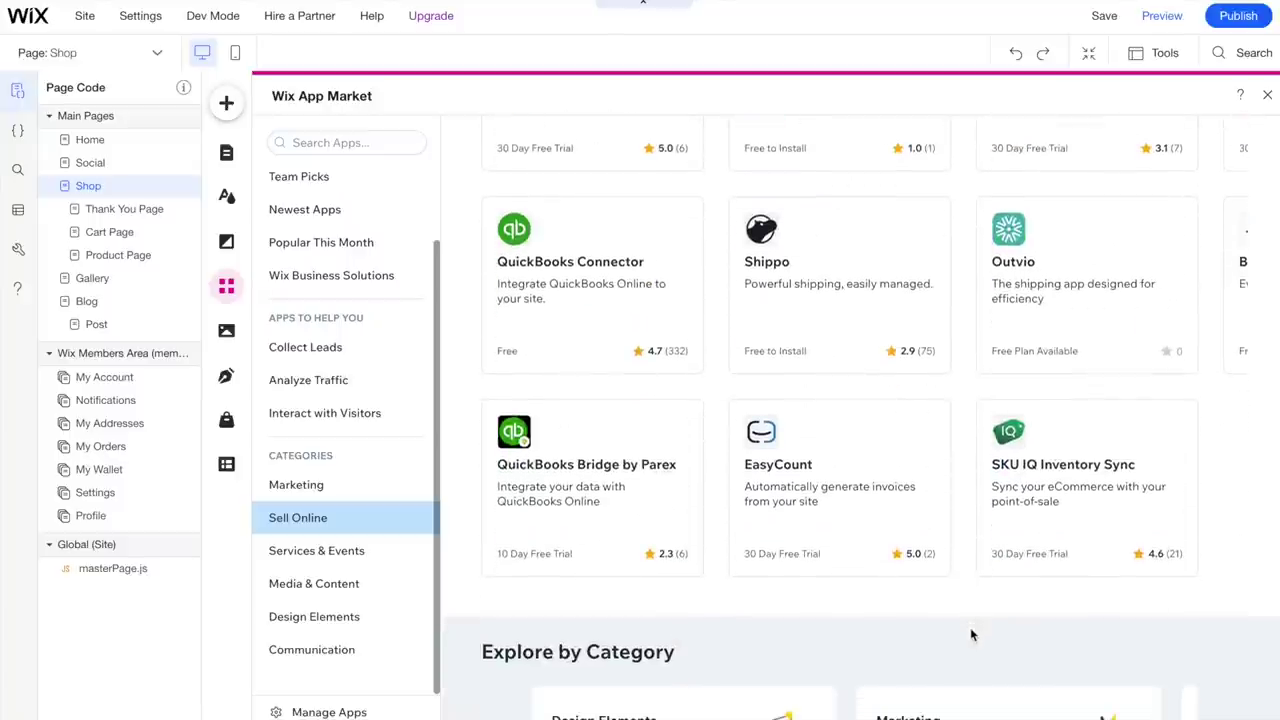
scroll(970, 627, down, 5)
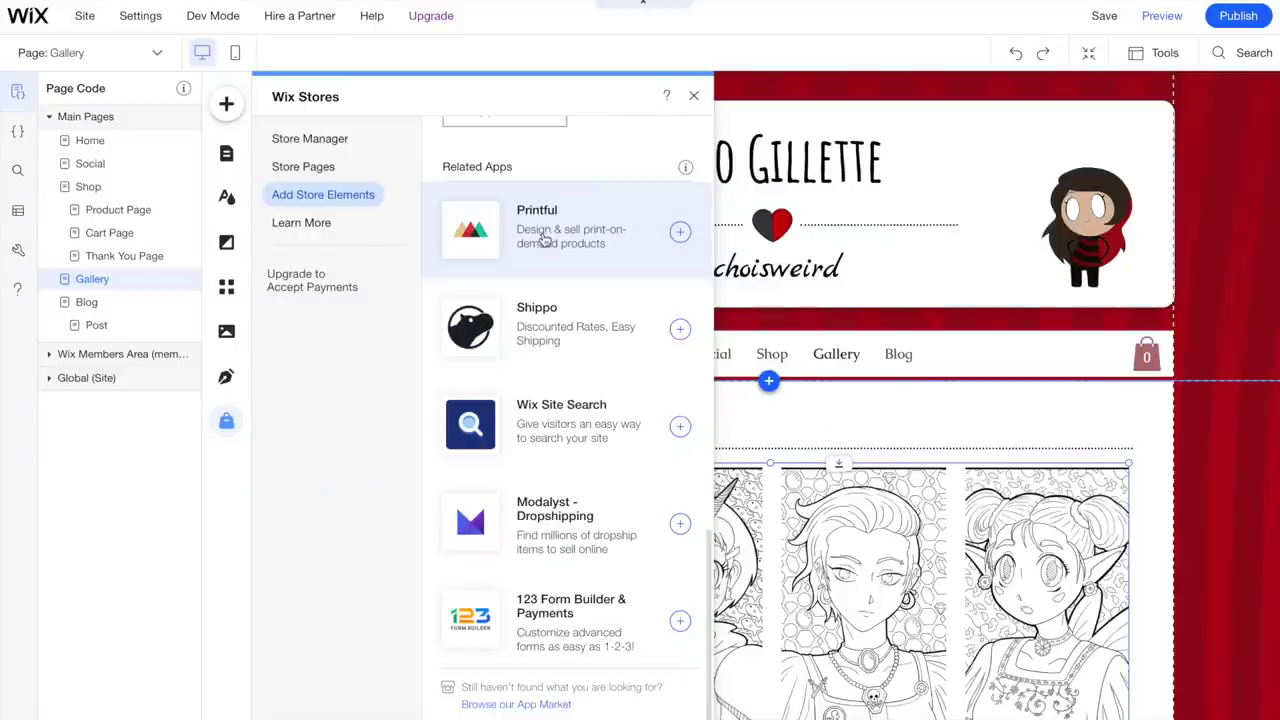
Step: Add the Printful app to the site, granting its requested permissions, and go to its store connection sign-up
click(680, 232)
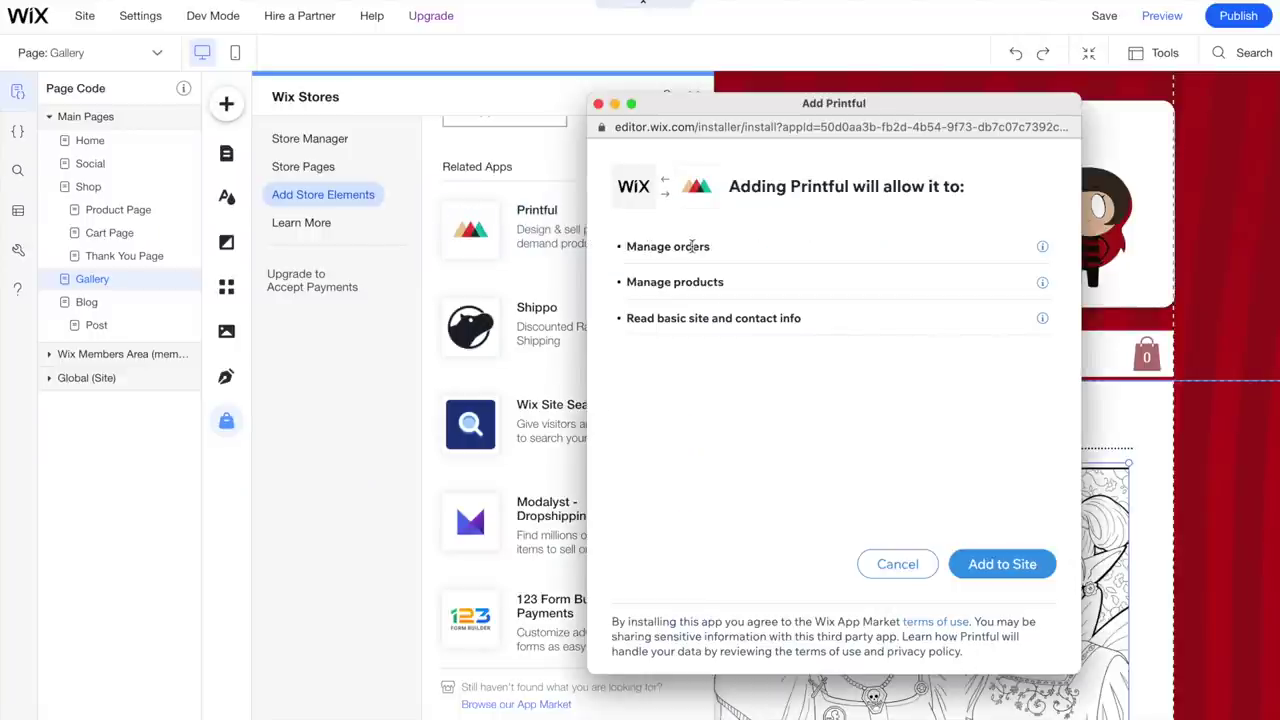
click(1002, 564)
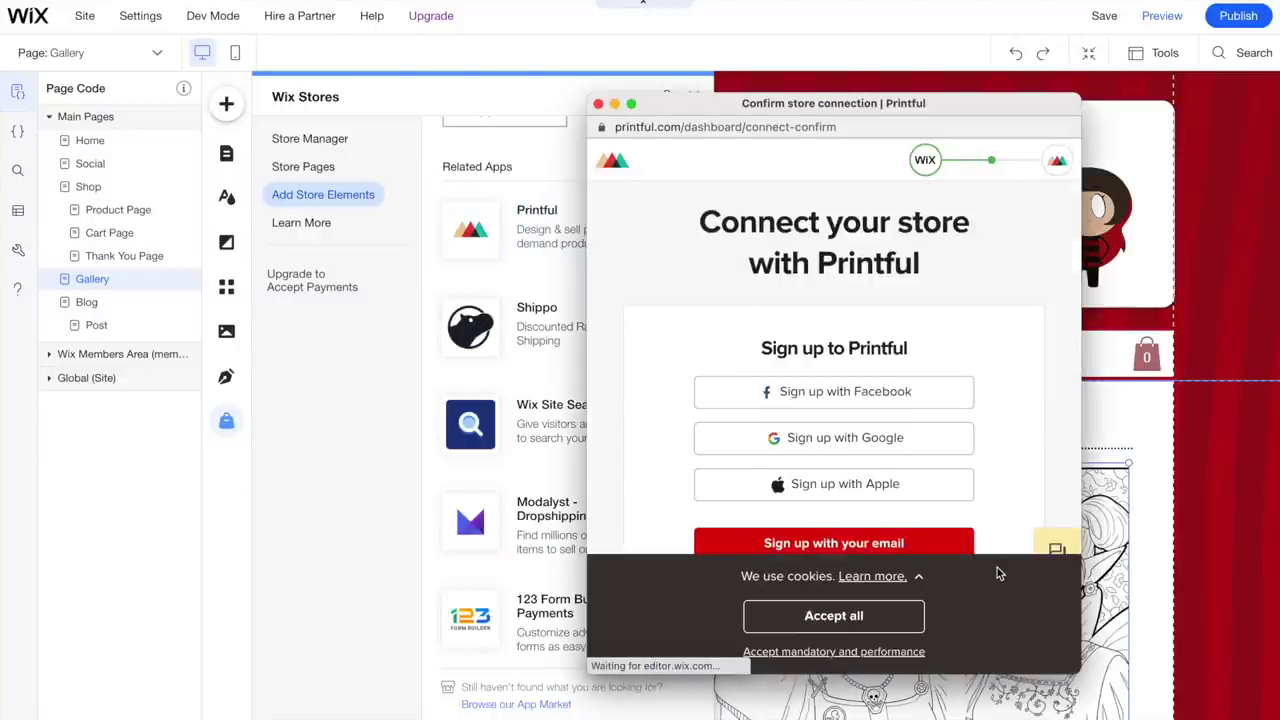
scroll(640, 480, down, 2)
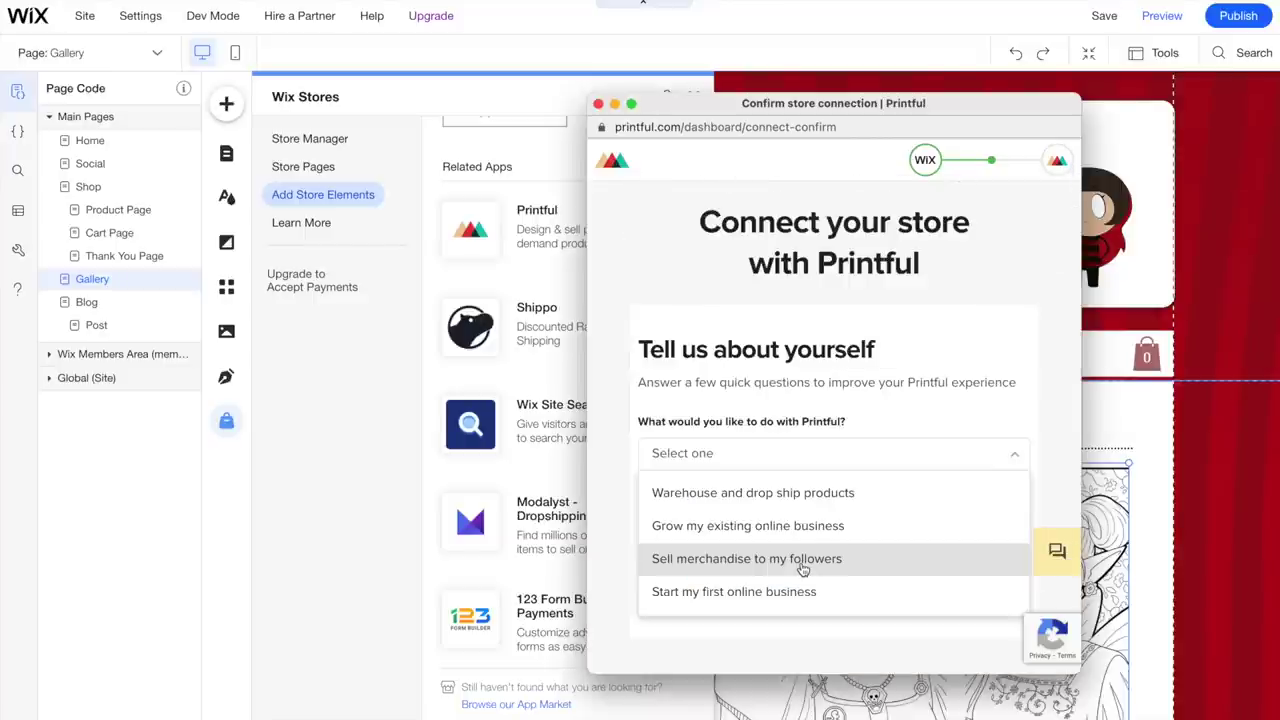
Step: Answer the Printful questions with "Sell merchandise to my followers" and 150K–0.9M followers
click(803, 559)
click(720, 531)
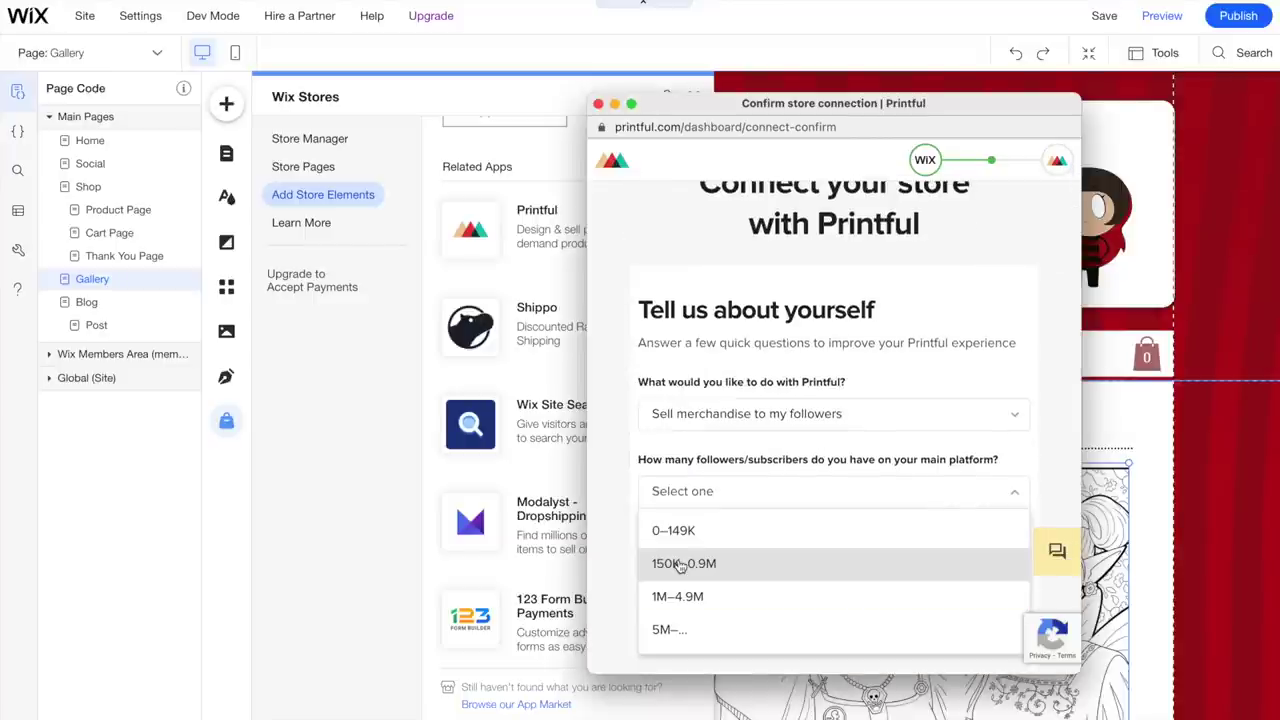
click(680, 564)
click(680, 567)
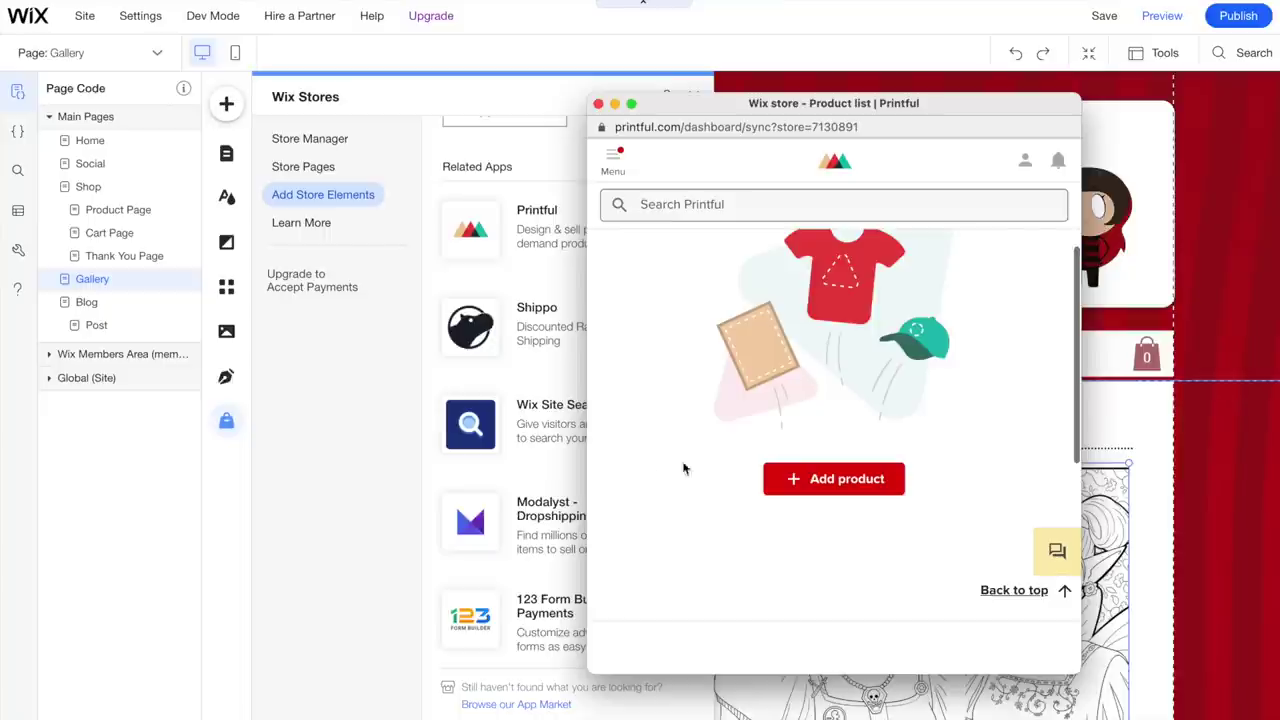
Step: Start a new Printful product for the store using the Unisex Staple T-Shirt | Bella + Canvas 3001
click(837, 480)
click(841, 481)
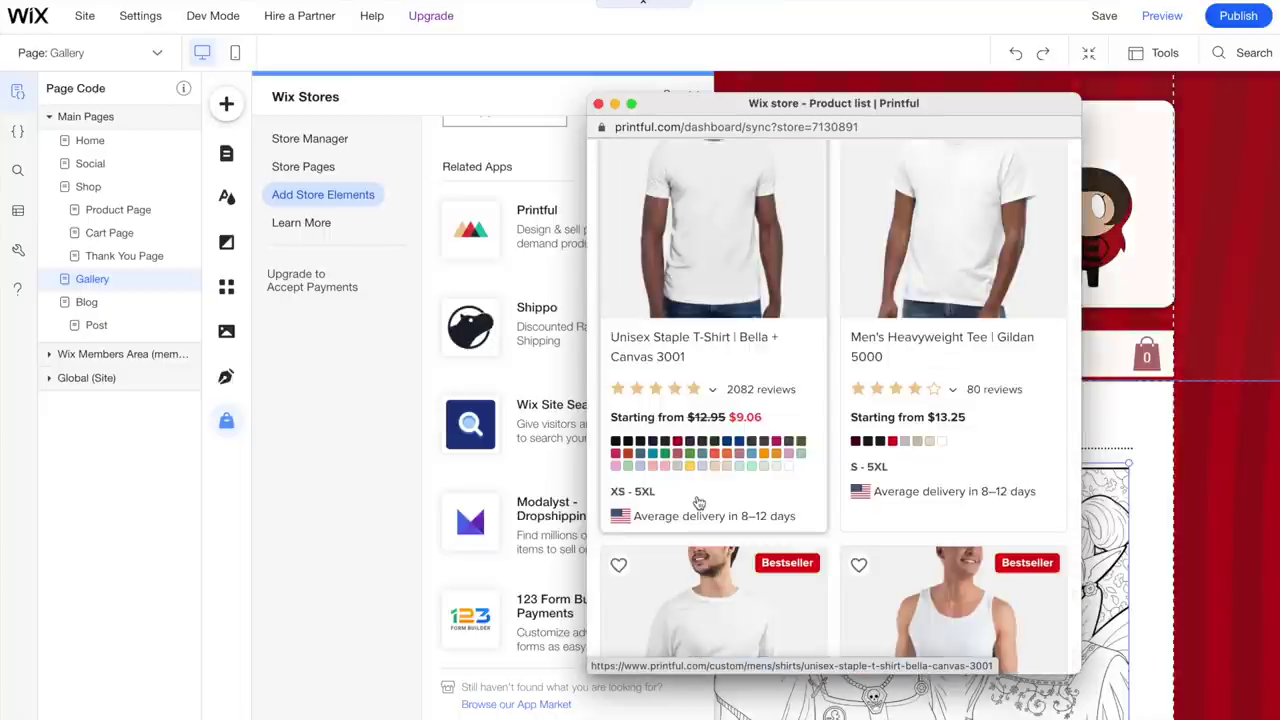
click(647, 405)
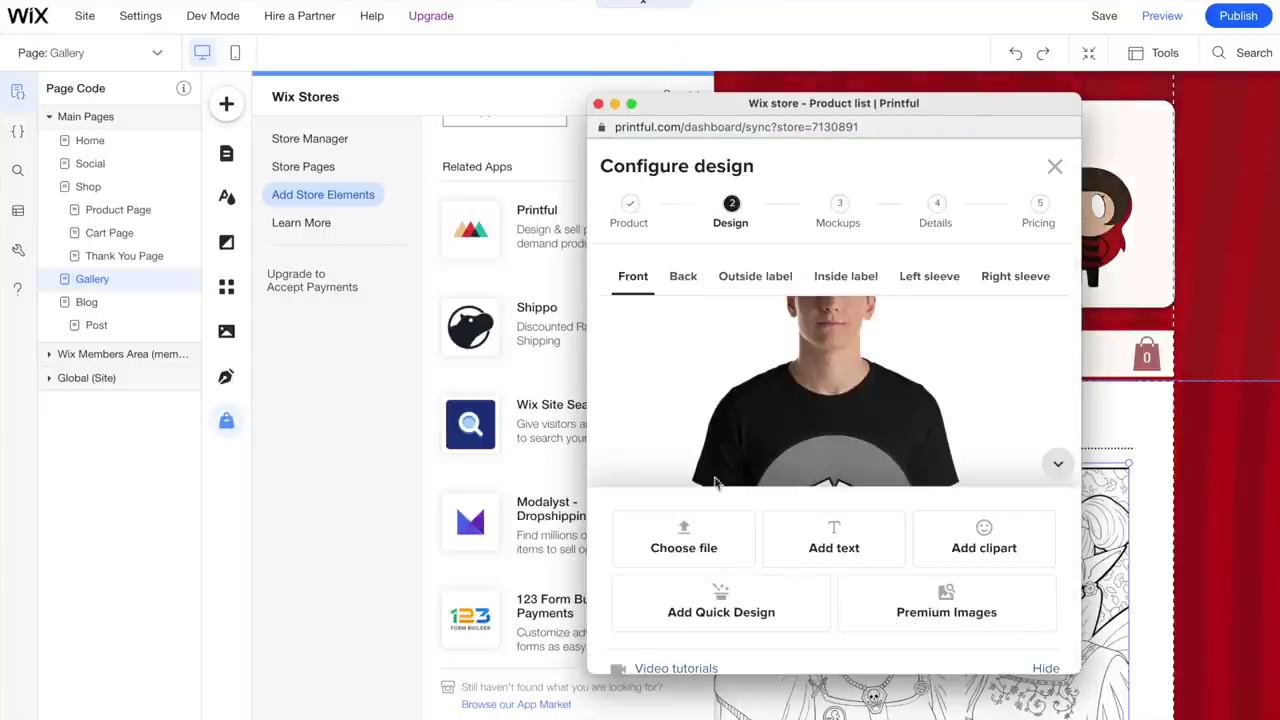
Step: Place Pins---Chui-FULL.png on the T-shirt's front and Echos-heart.png on its left sleeve from the store's file library
click(680, 596)
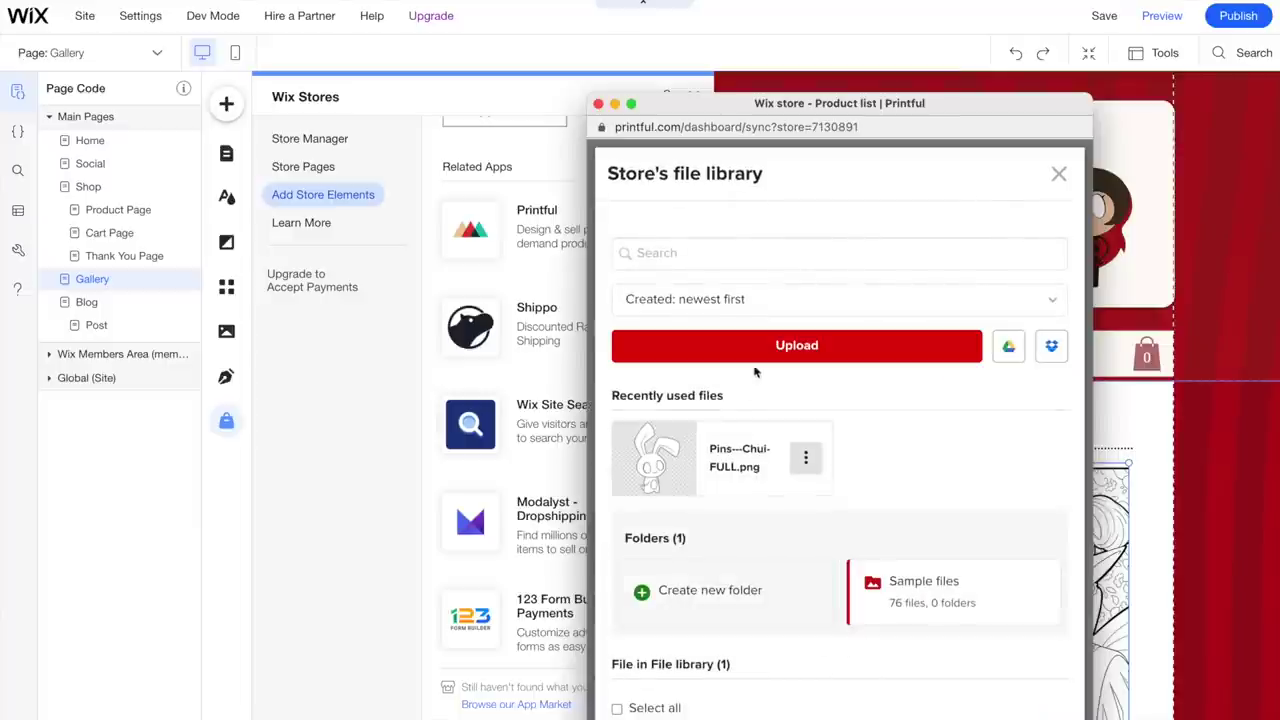
click(803, 462)
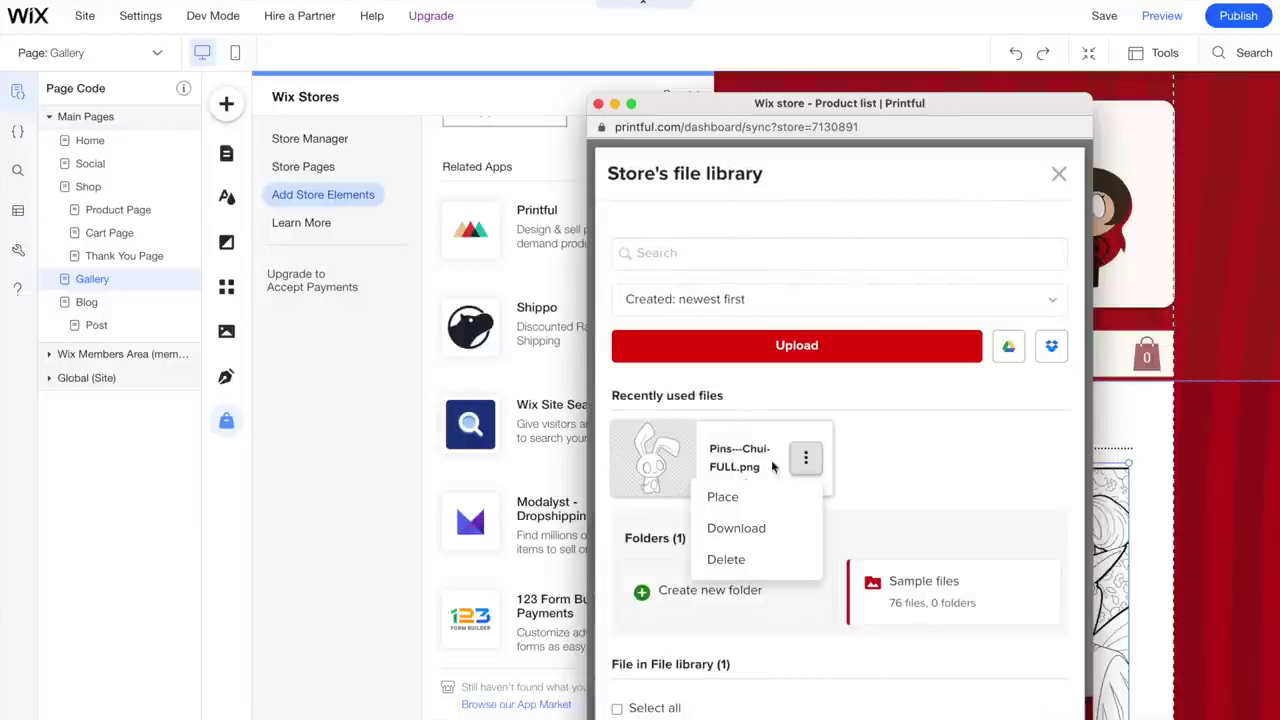
click(714, 497)
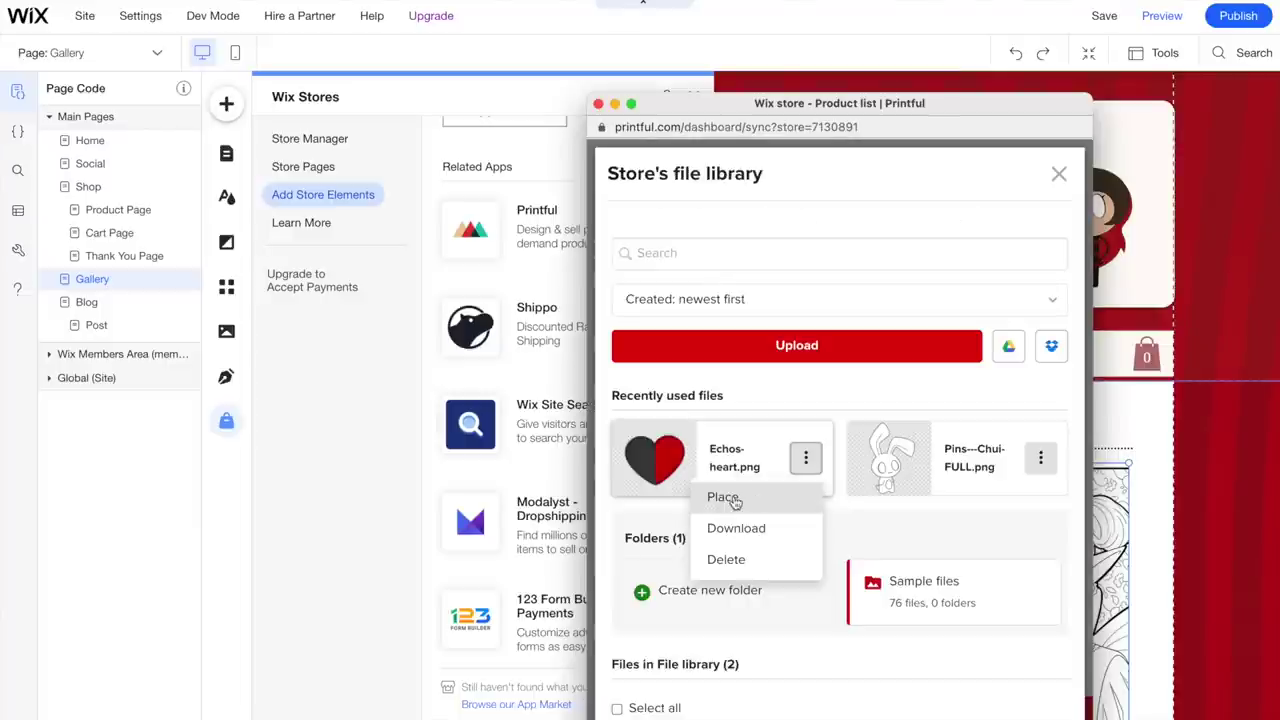
click(740, 500)
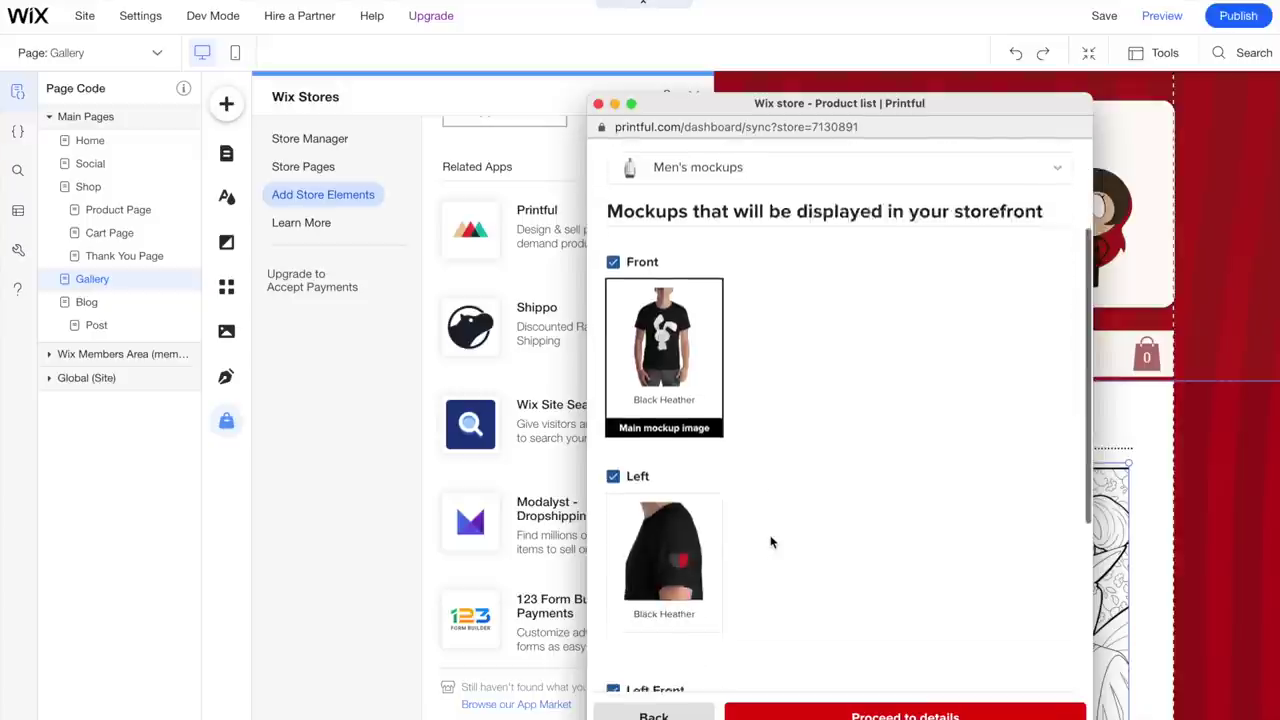
Step: Continue from the T-shirt's mockups to pricing and enter a retail price of $18 for the XS and S sizes
scroll(770, 541, down, 2)
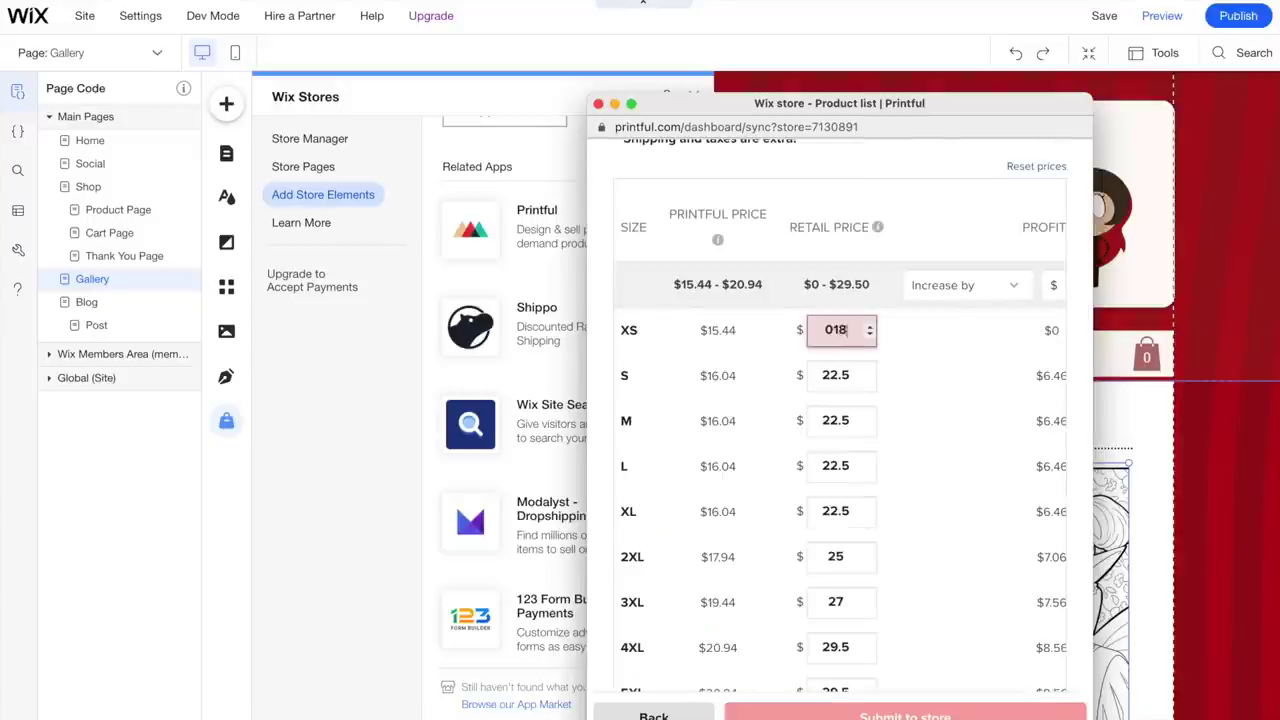
key(Tab)
text(18)
key(Tab)
text(1)
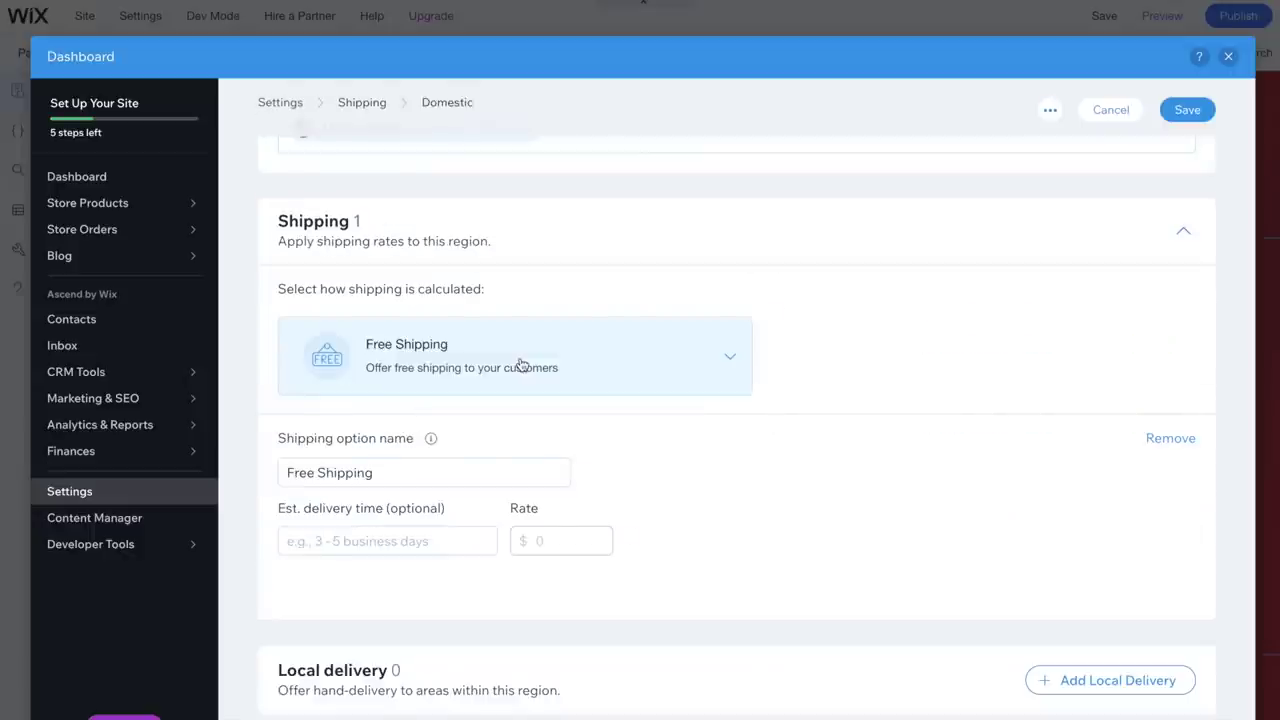
Step: Change the Domestic region's shipping calculation to USPS Calculated Rate
click(520, 365)
scroll(501, 350, down, 2)
click(435, 613)
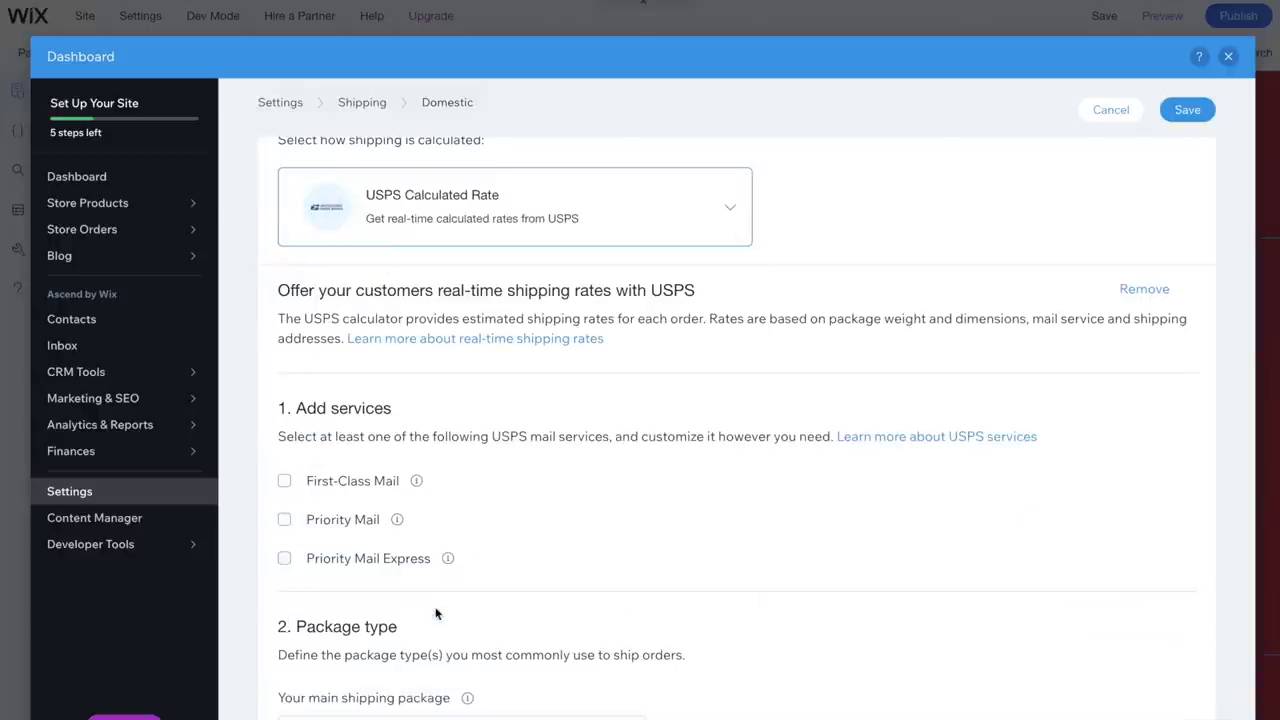
scroll(818, 335, down, 2)
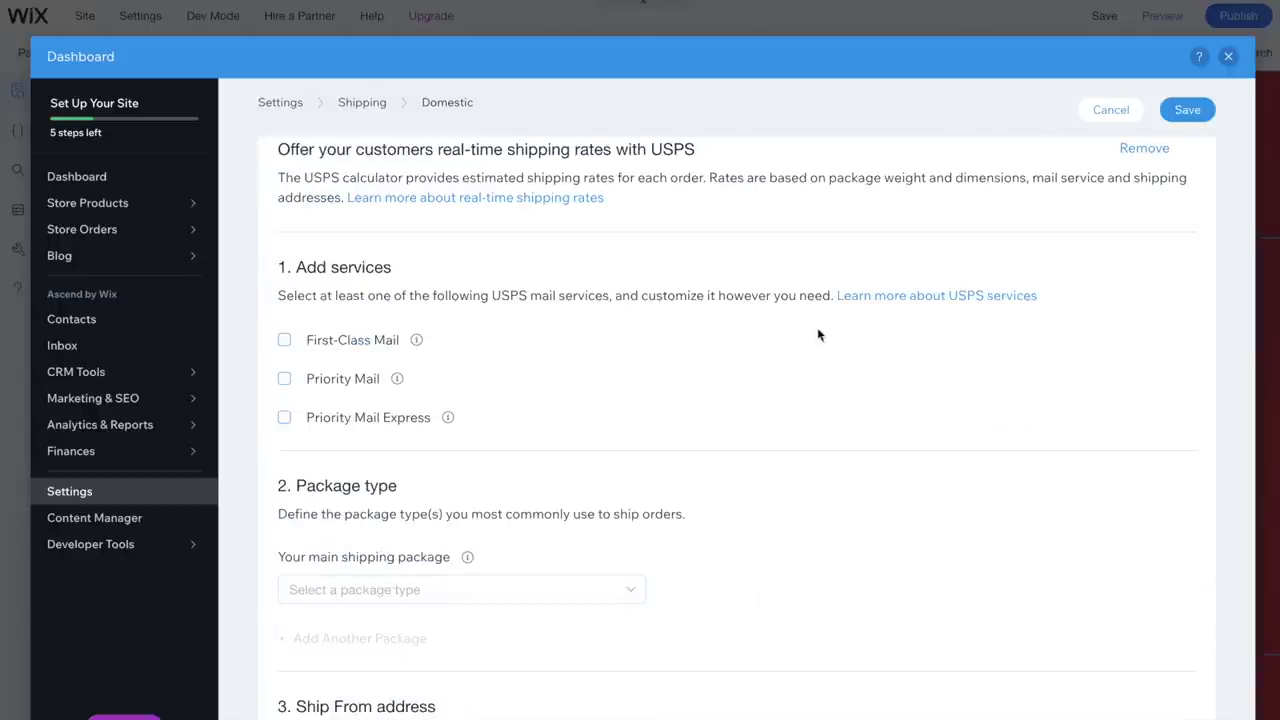
Step: Offer the First-Class Mail service with an estimated delivery time of "3-5 Business days"
click(285, 341)
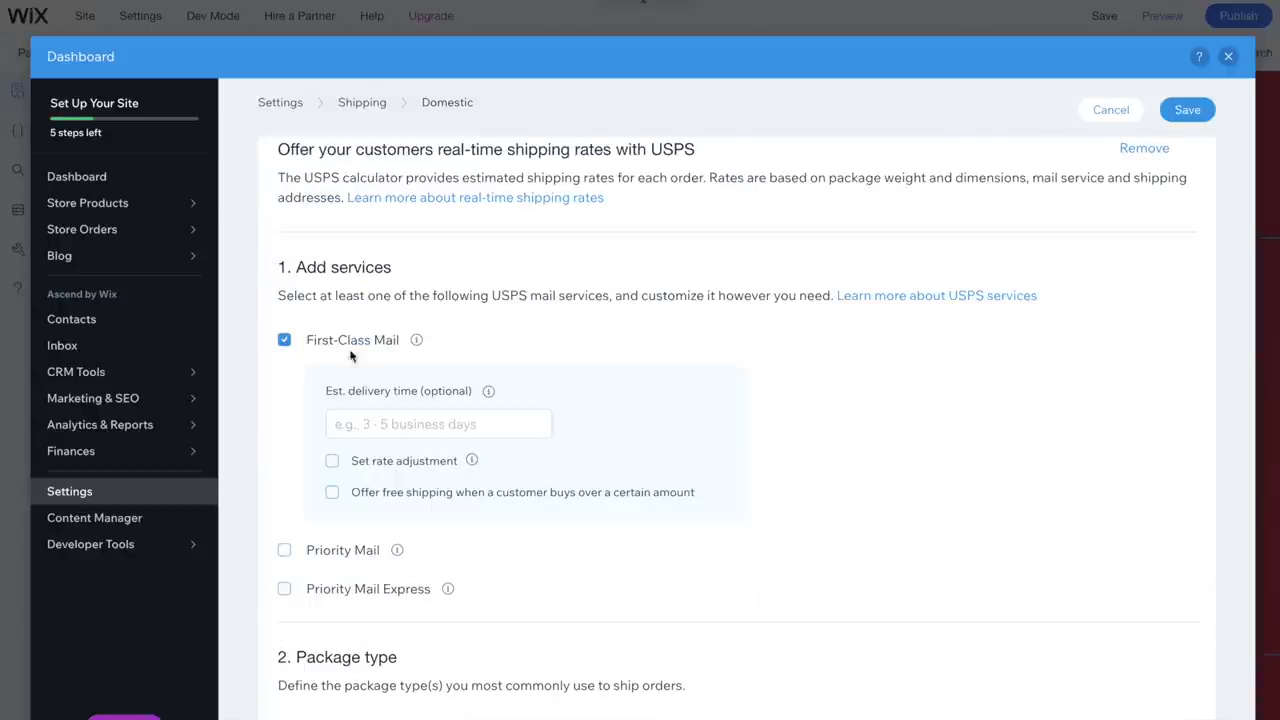
click(433, 425)
text(3-5 Business days)
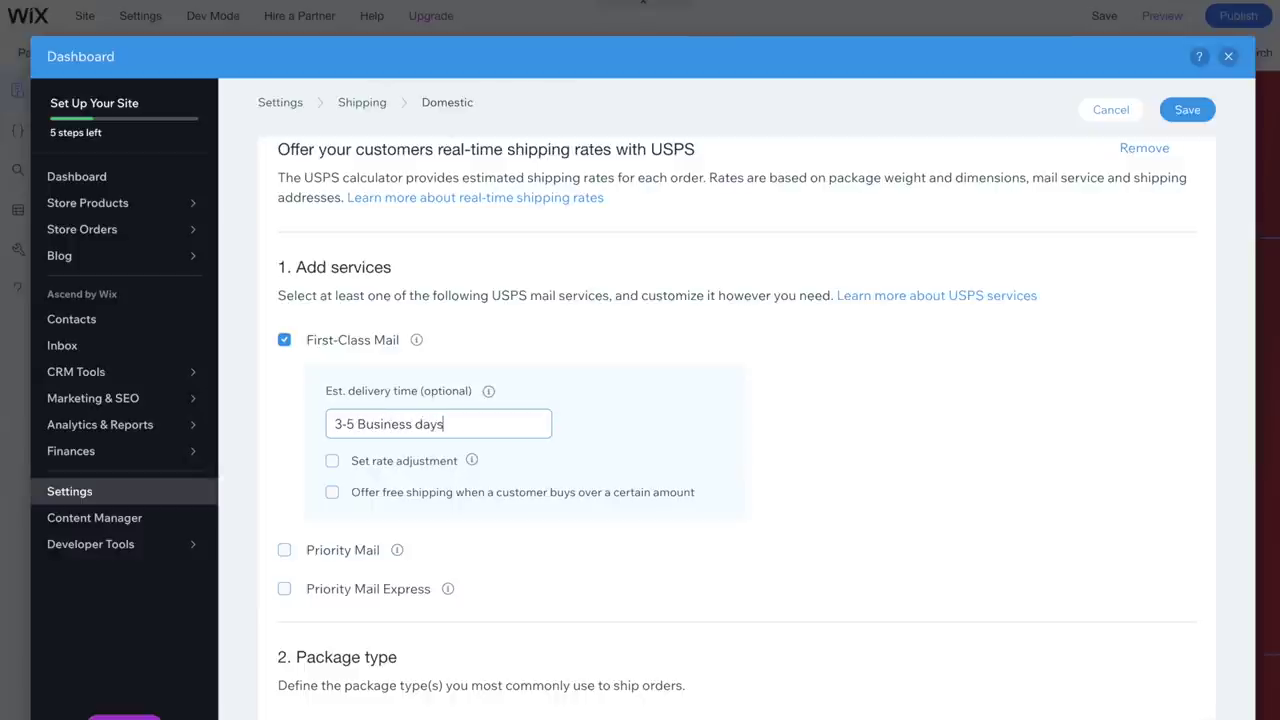
click(286, 457)
Step: Set the main shipping package to Medium Flat Rate Box - 2
scroll(300, 470, down, 3)
click(366, 486)
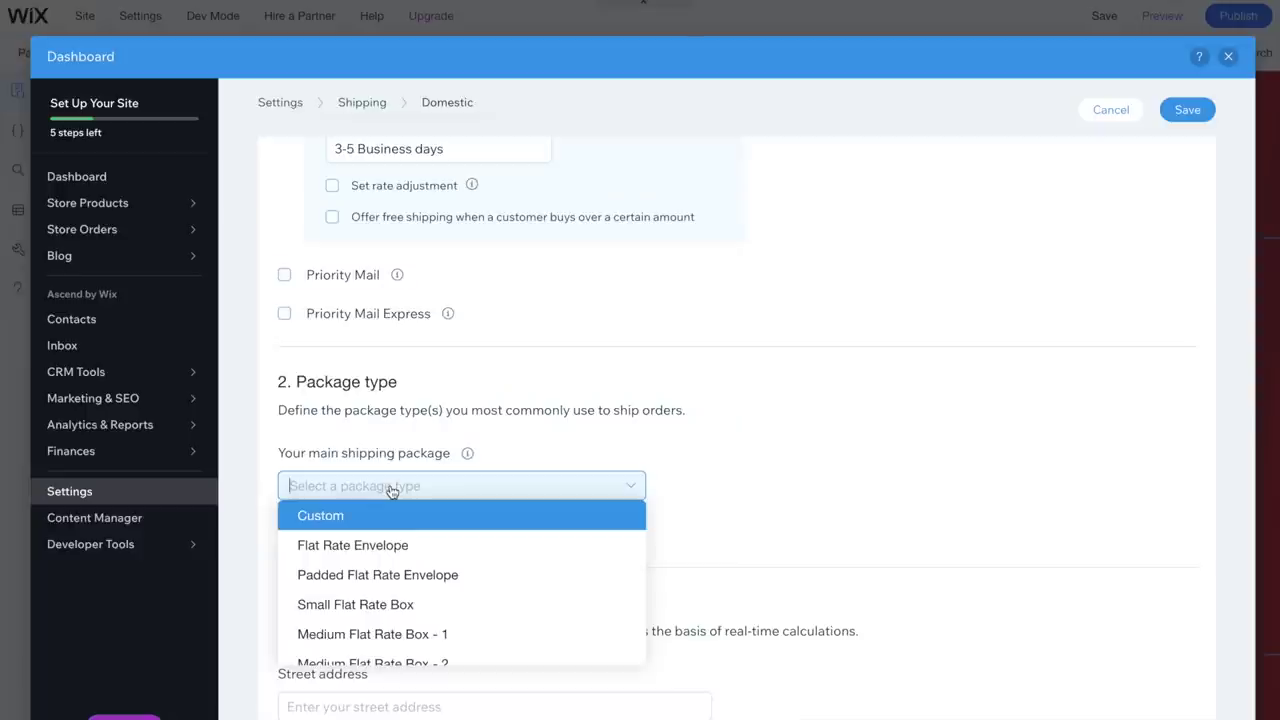
scroll(362, 576, down, 2)
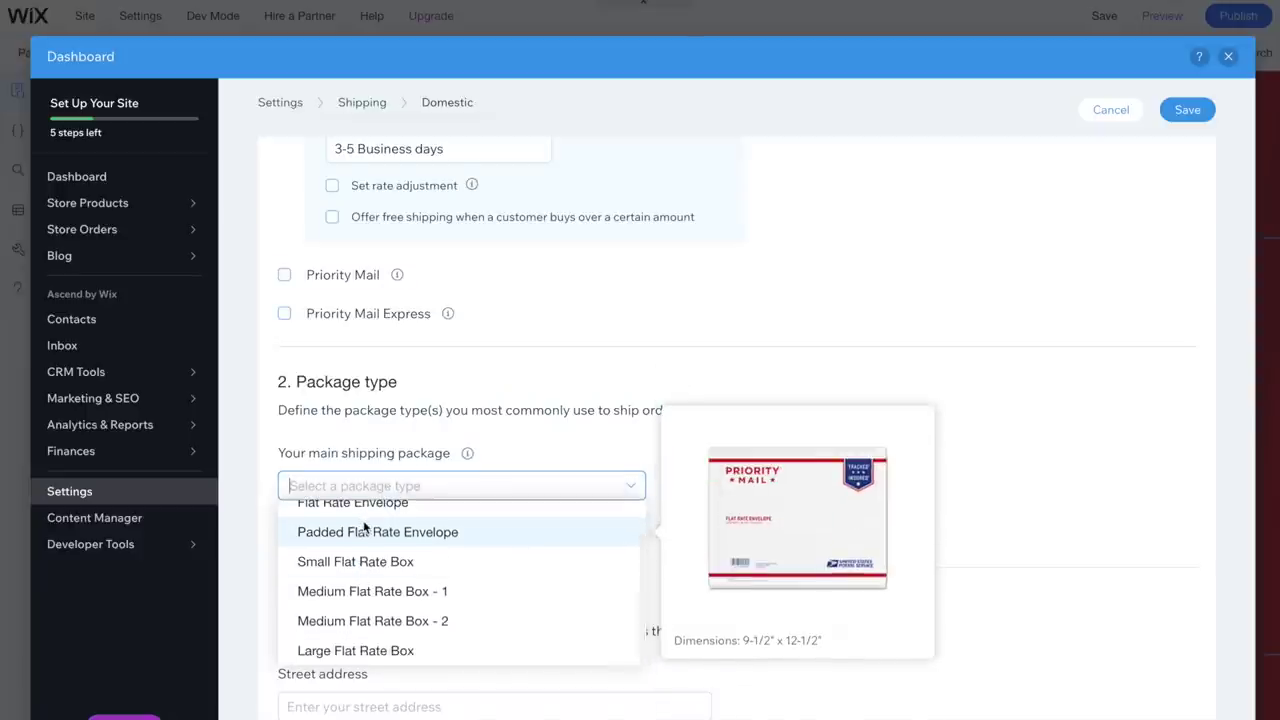
scroll(385, 596, down, 1)
click(390, 598)
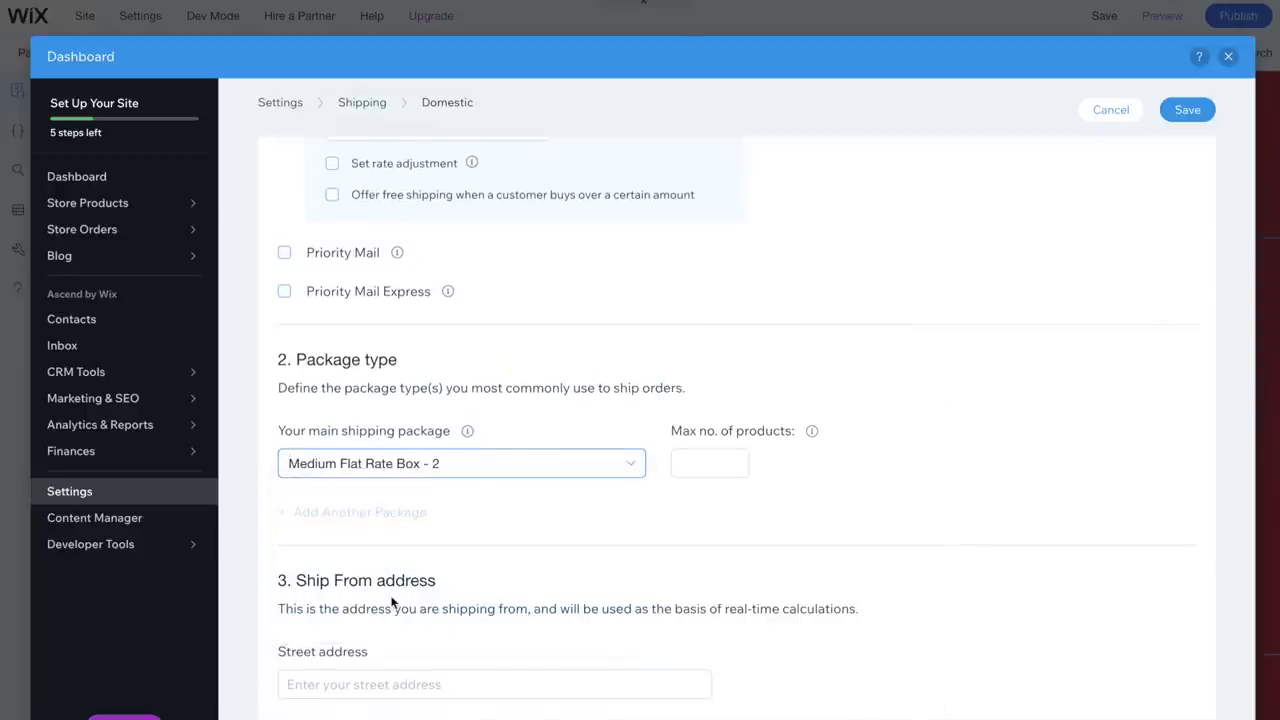
Step: Save the Domestic region's shipping settings after reviewing them, and start completing the Wix Payments setup
scroll(257, 391, down, 6)
scroll(255, 393, up, 1)
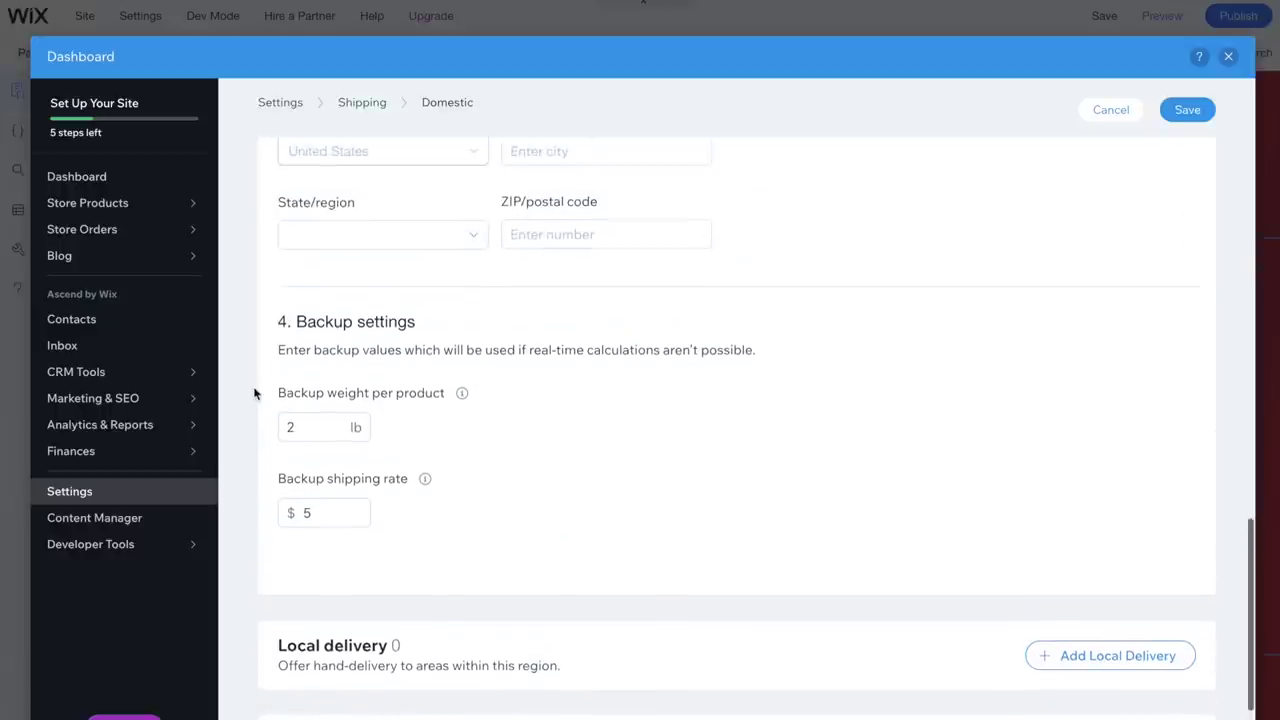
scroll(255, 393, up, 5)
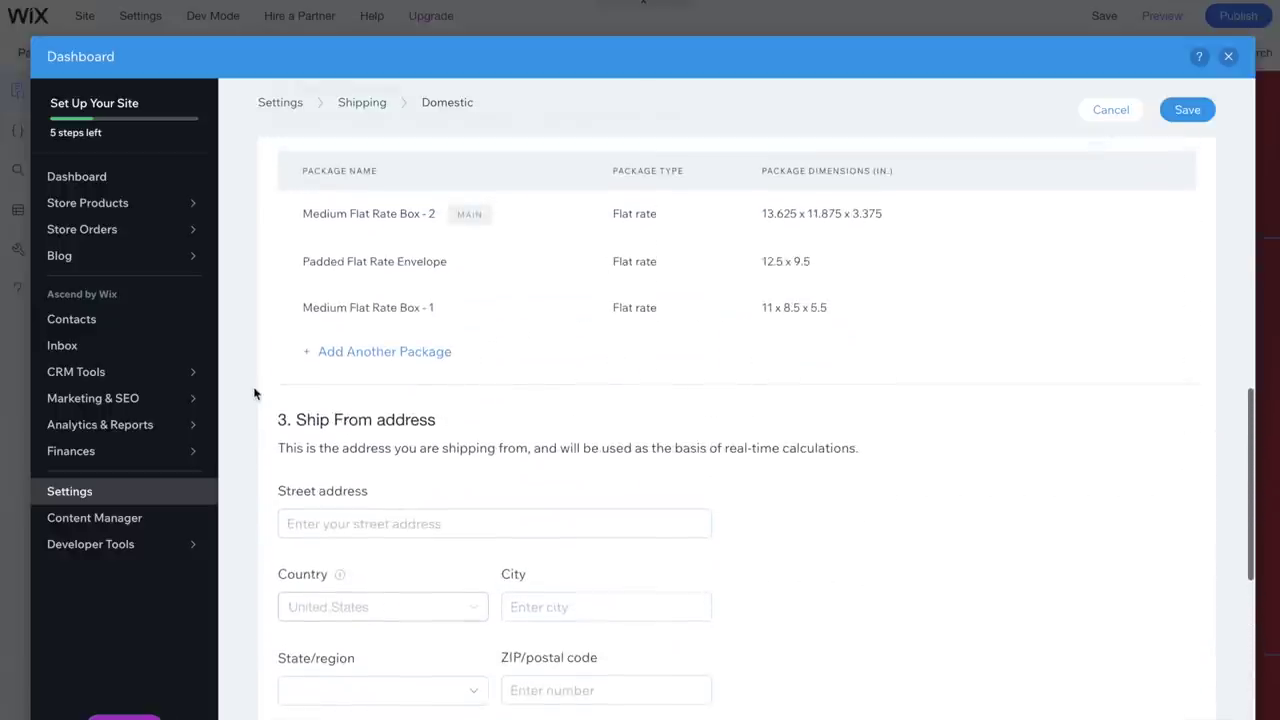
scroll(254, 391, up, 10)
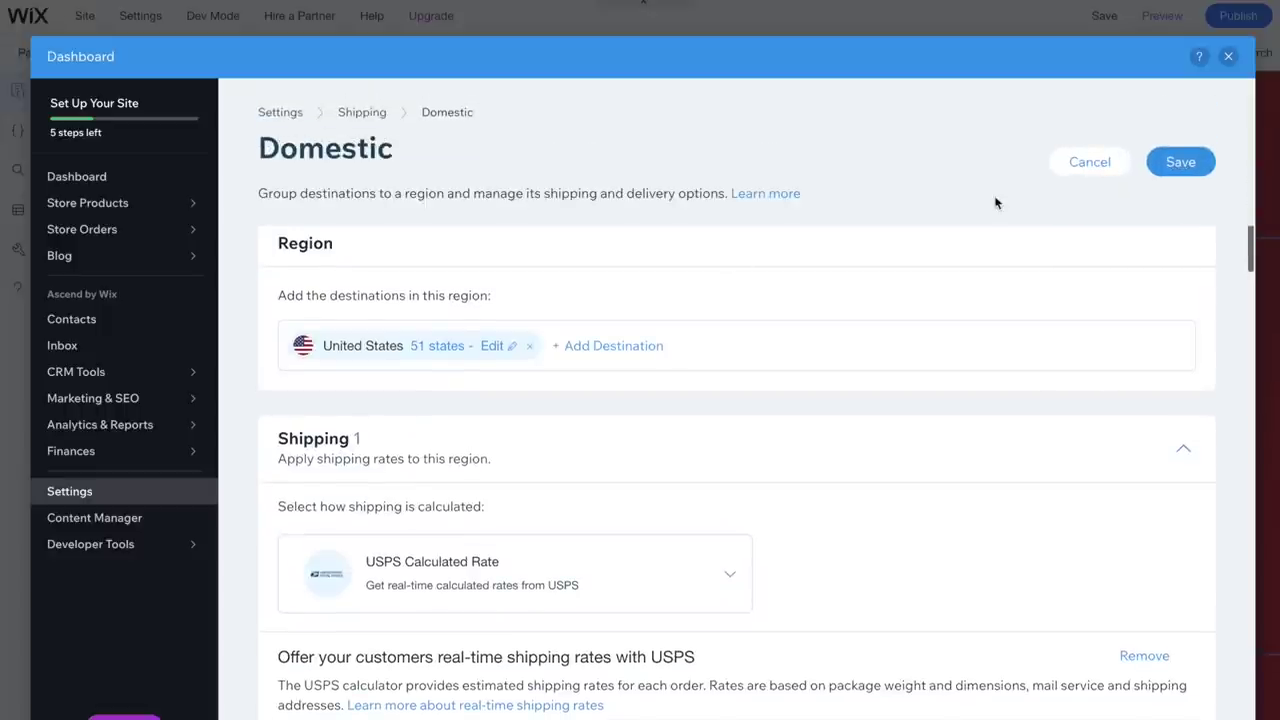
click(1177, 163)
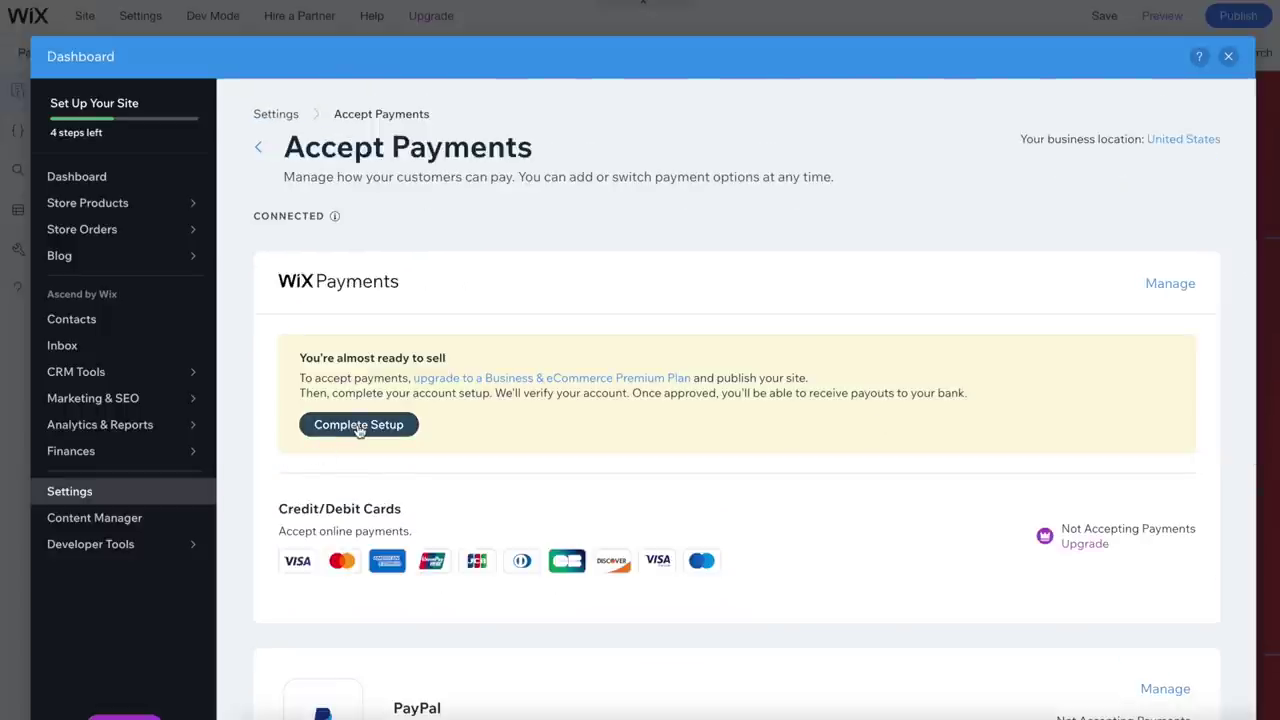
click(359, 425)
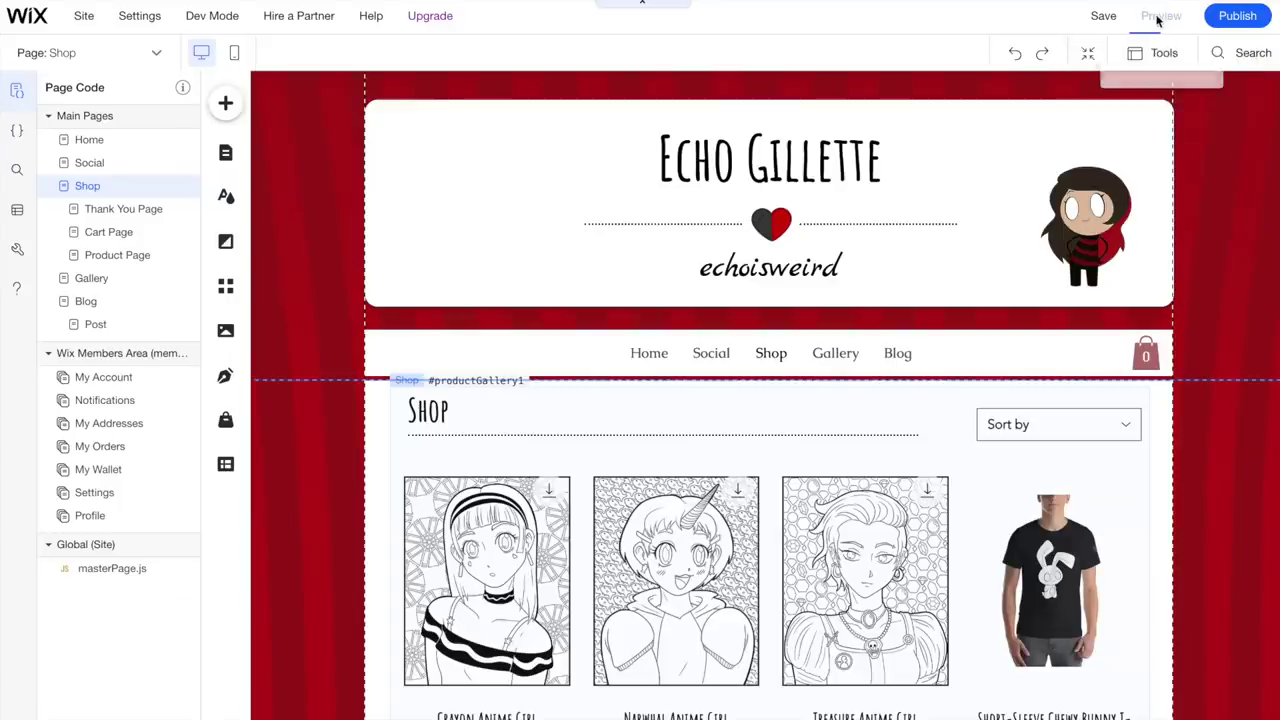
Step: Preview the site's Shop and Home pages and publish the site, dismissing the publishing dialog
click(1158, 18)
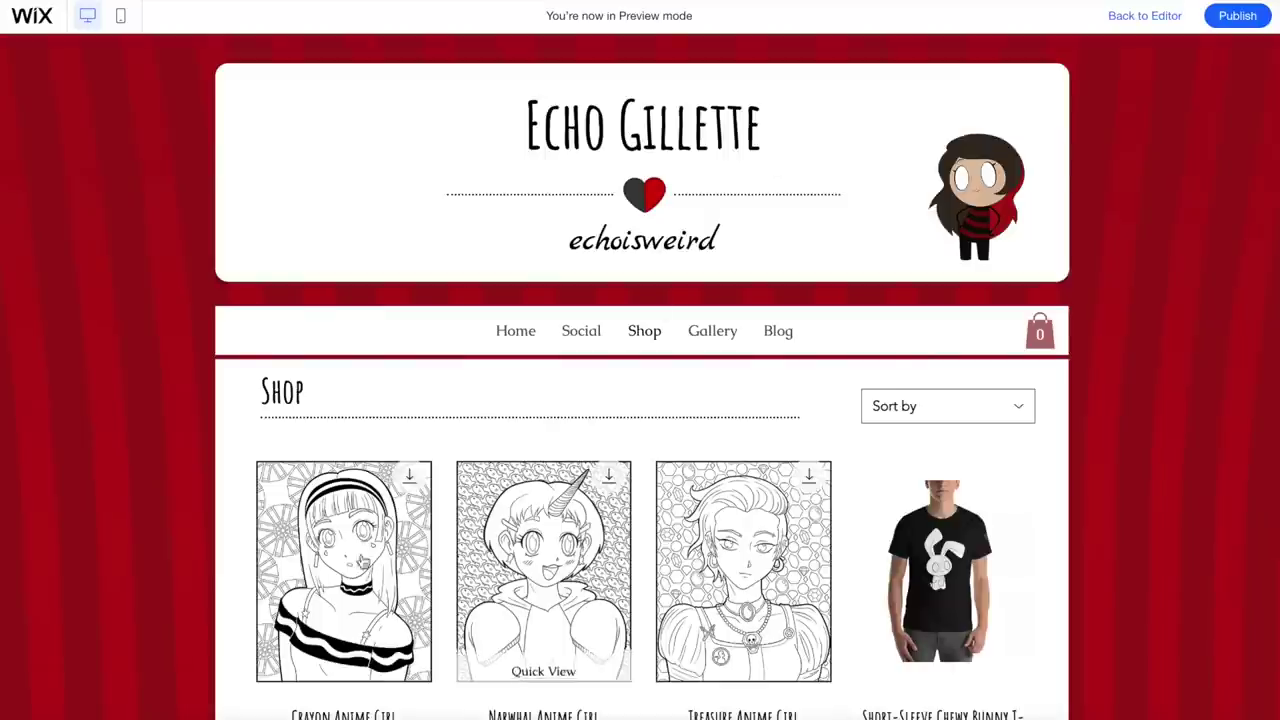
scroll(258, 598, down, 3)
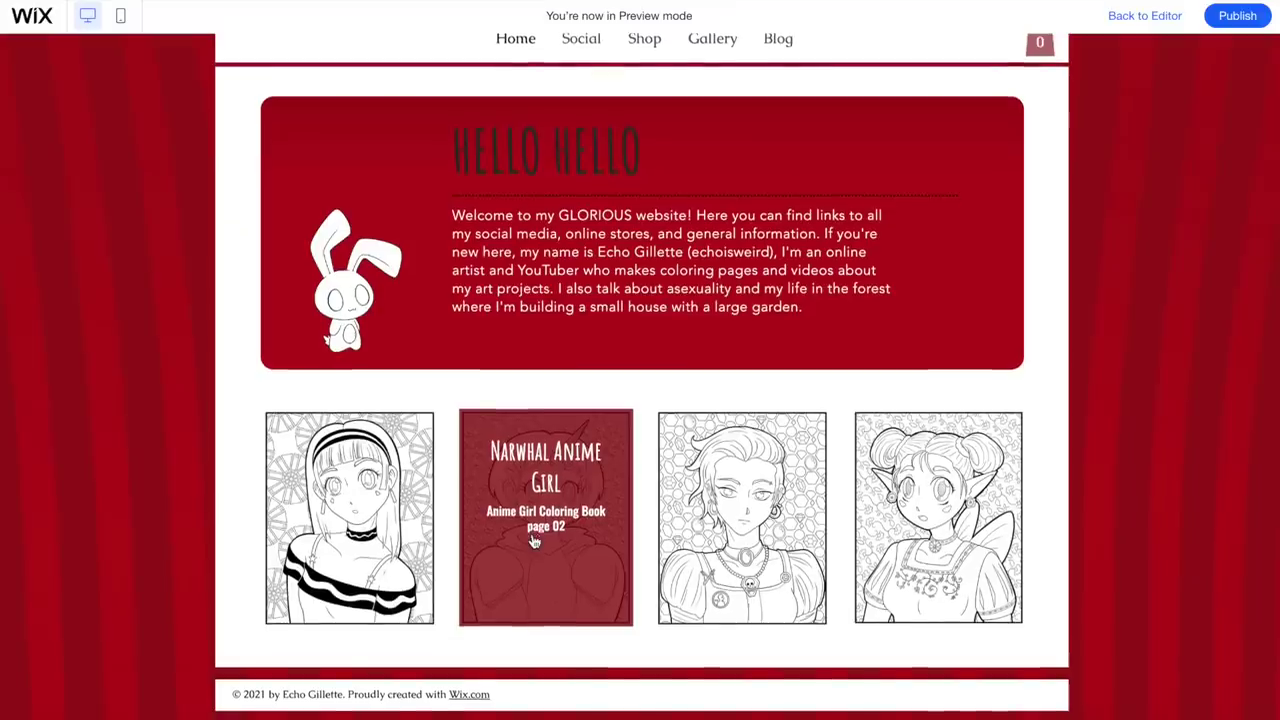
scroll(740, 500, up, 3)
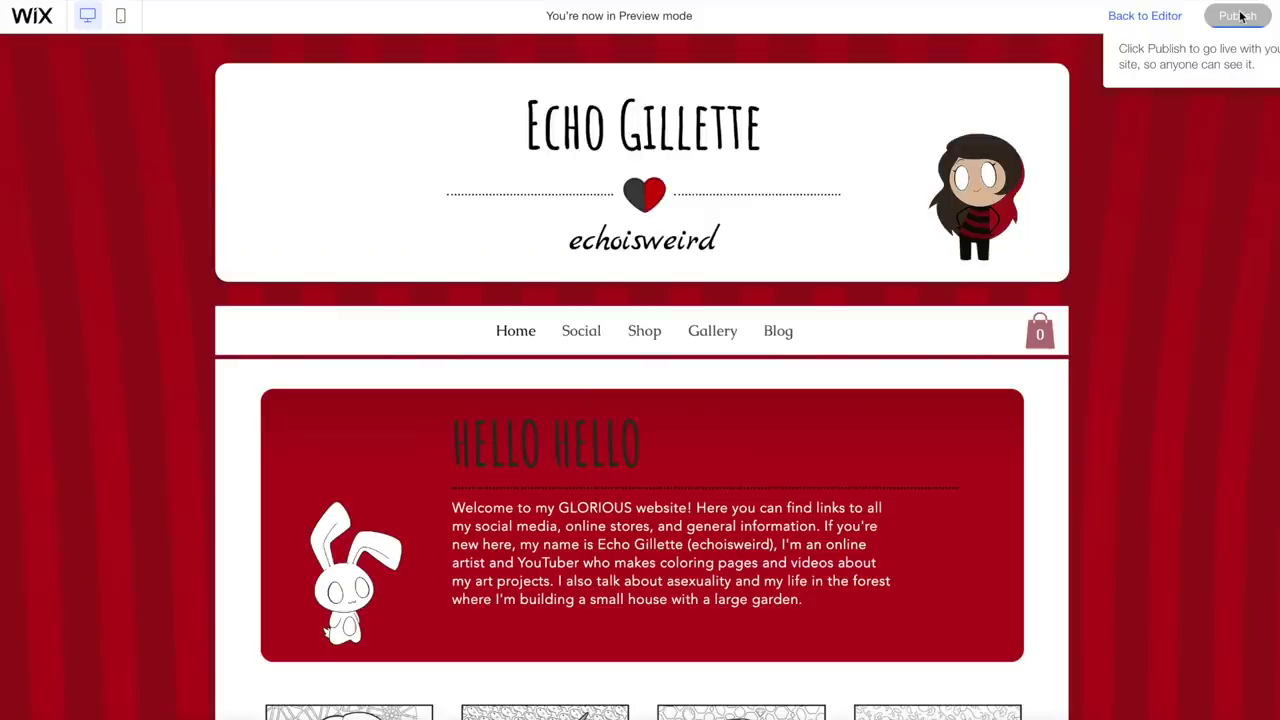
click(1238, 16)
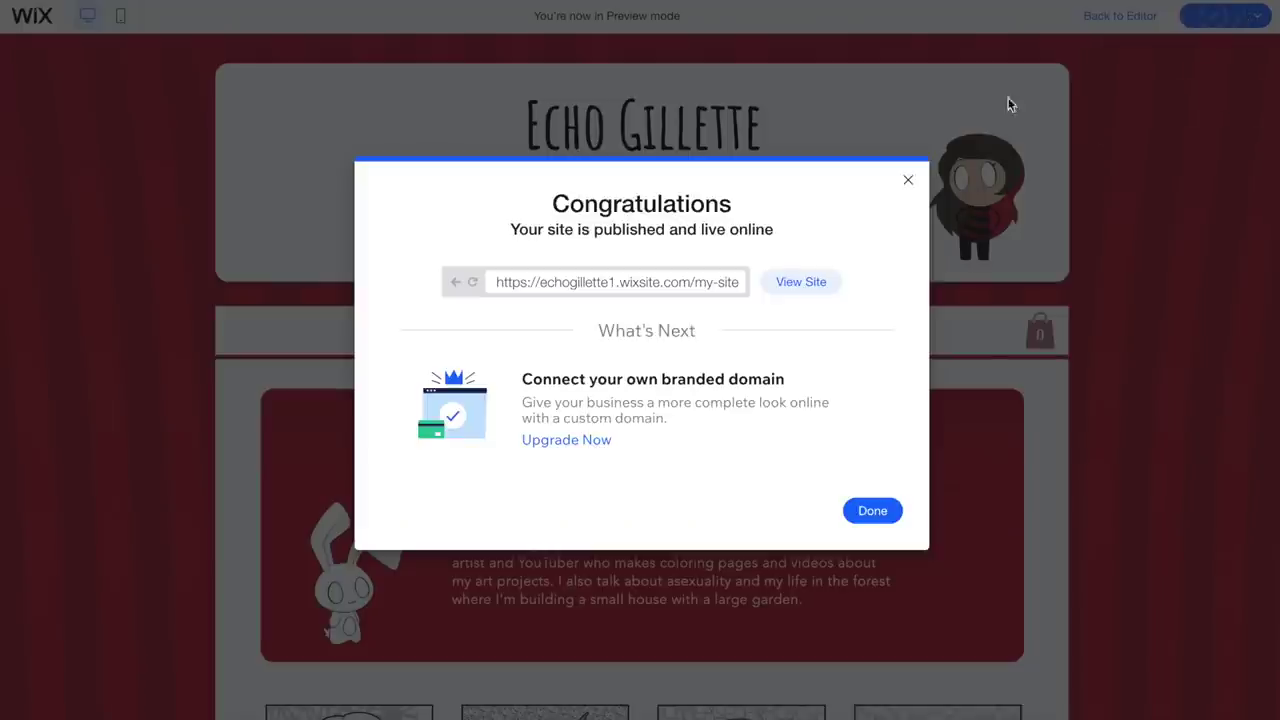
click(663, 28)
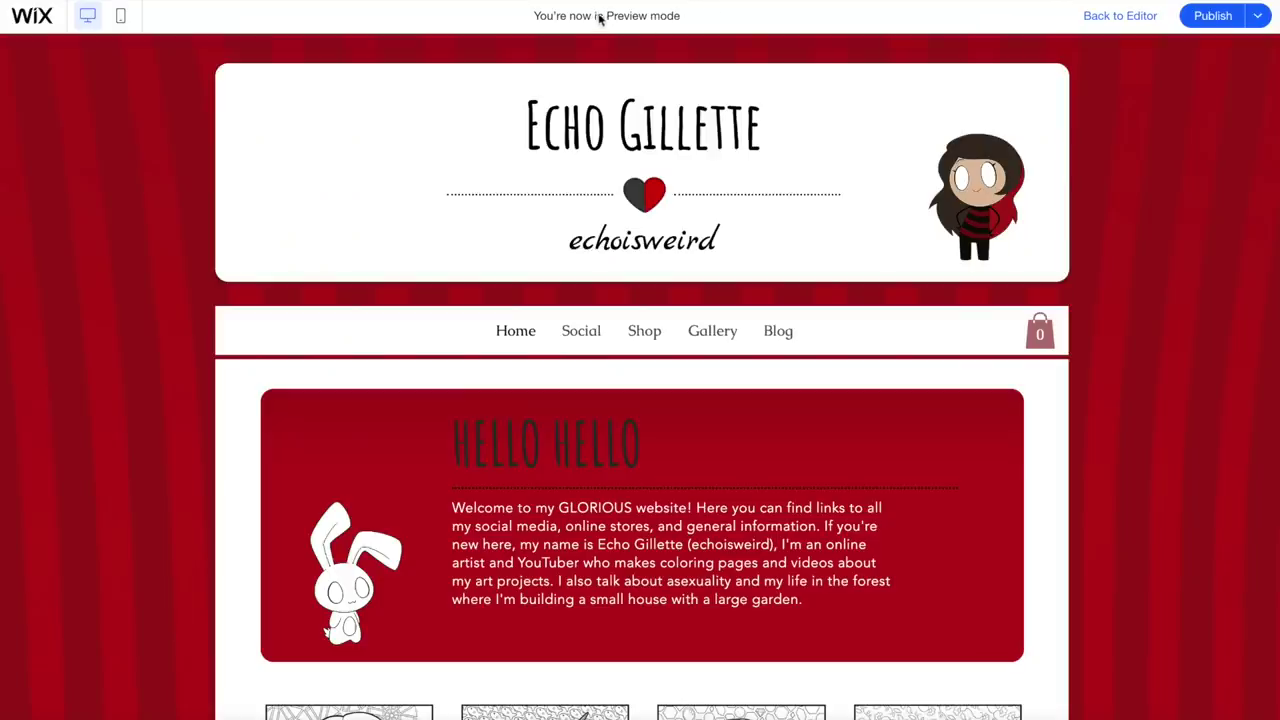